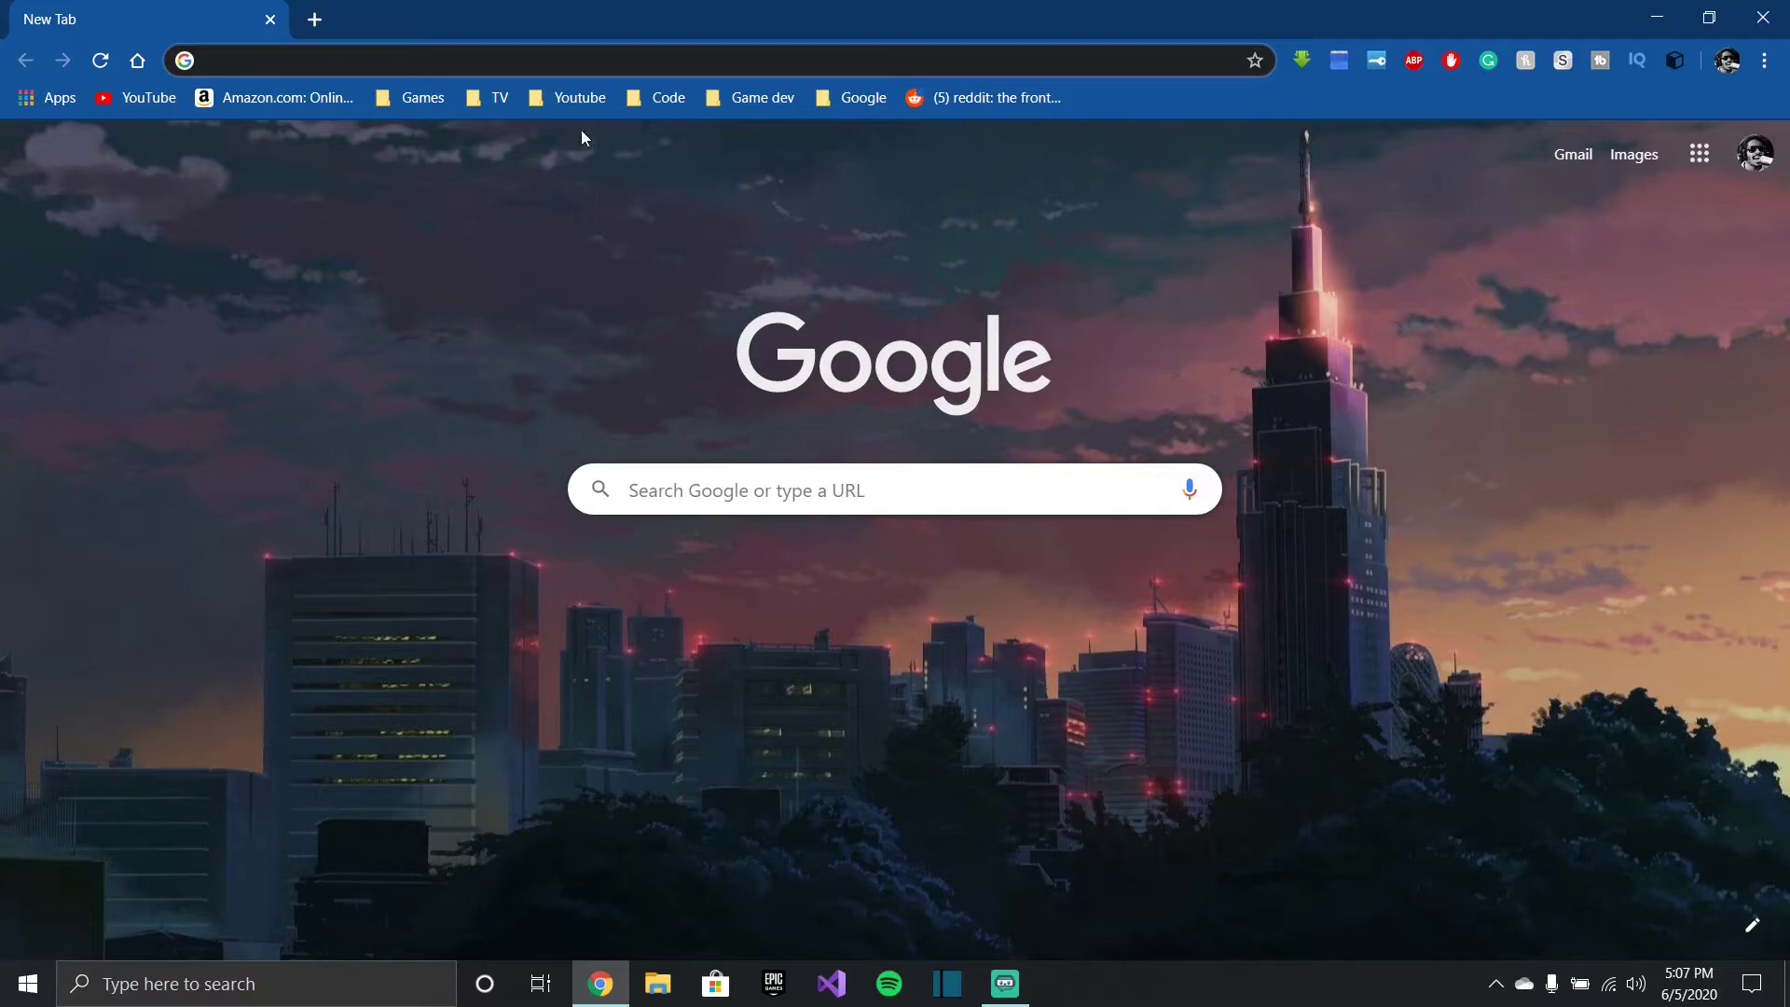
# Step: Choose New in the Autosave dialog and browse the ready-made drawing bases
pyautogui.click(582, 98)
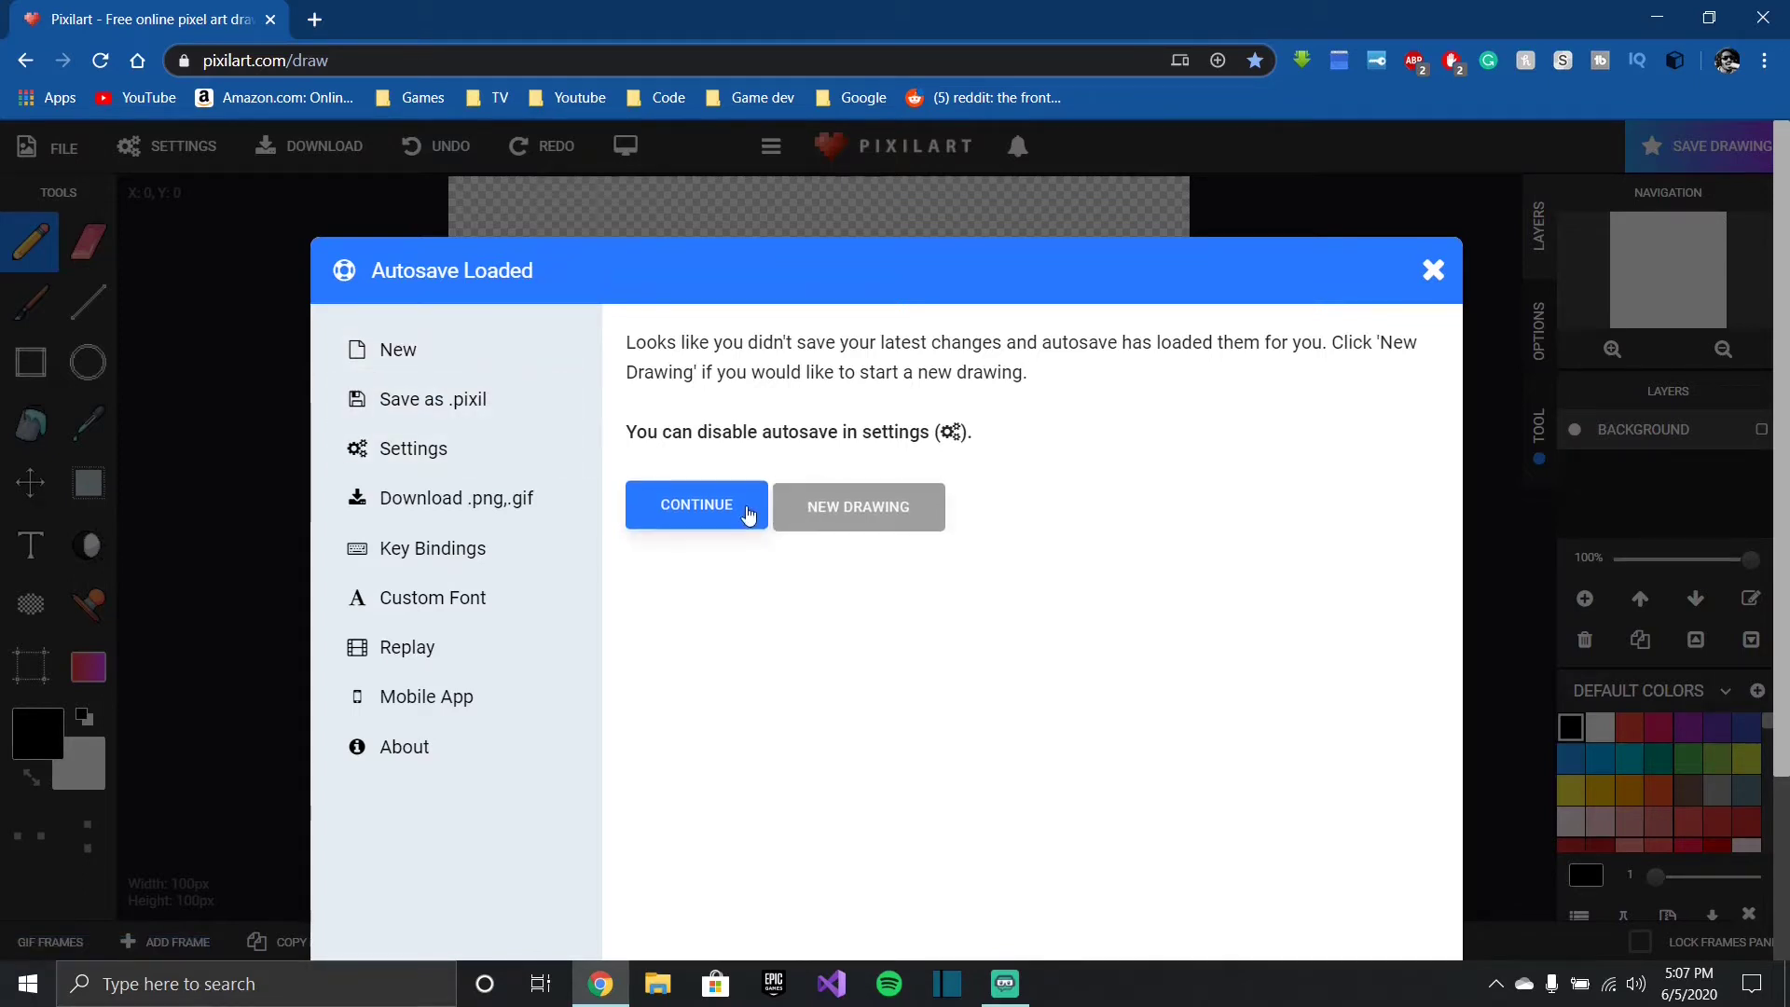
pyautogui.click(824, 513)
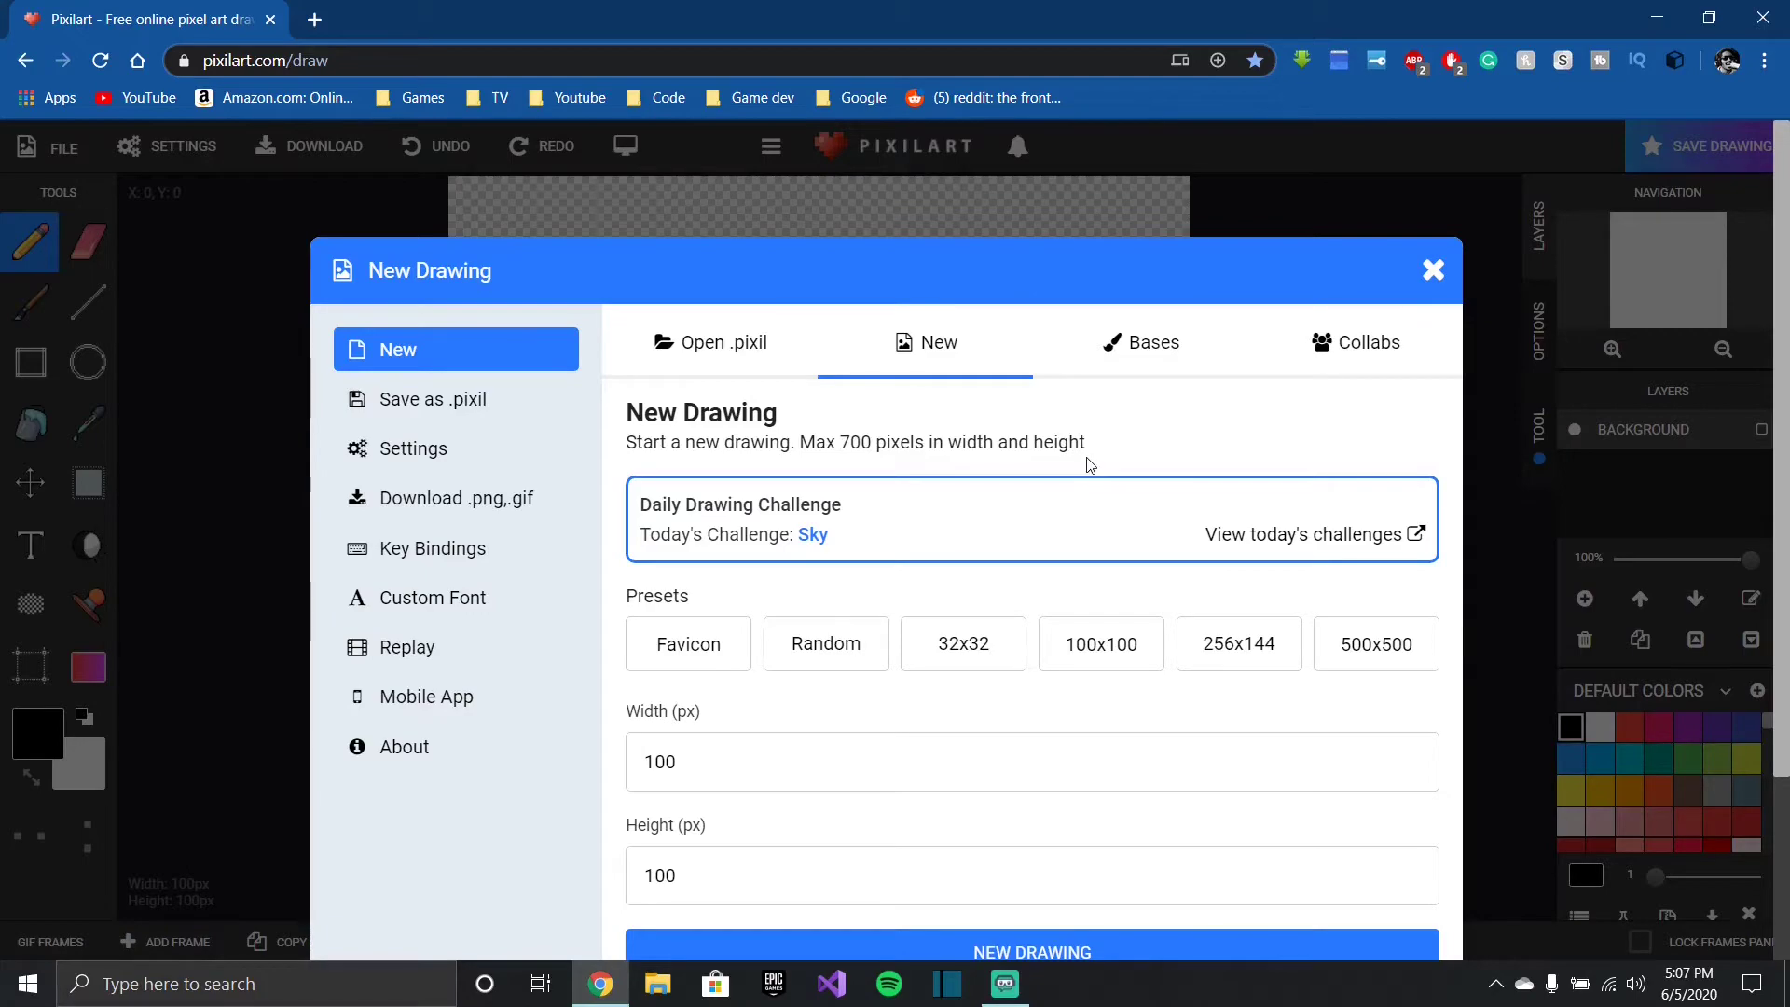
pyautogui.click(1163, 343)
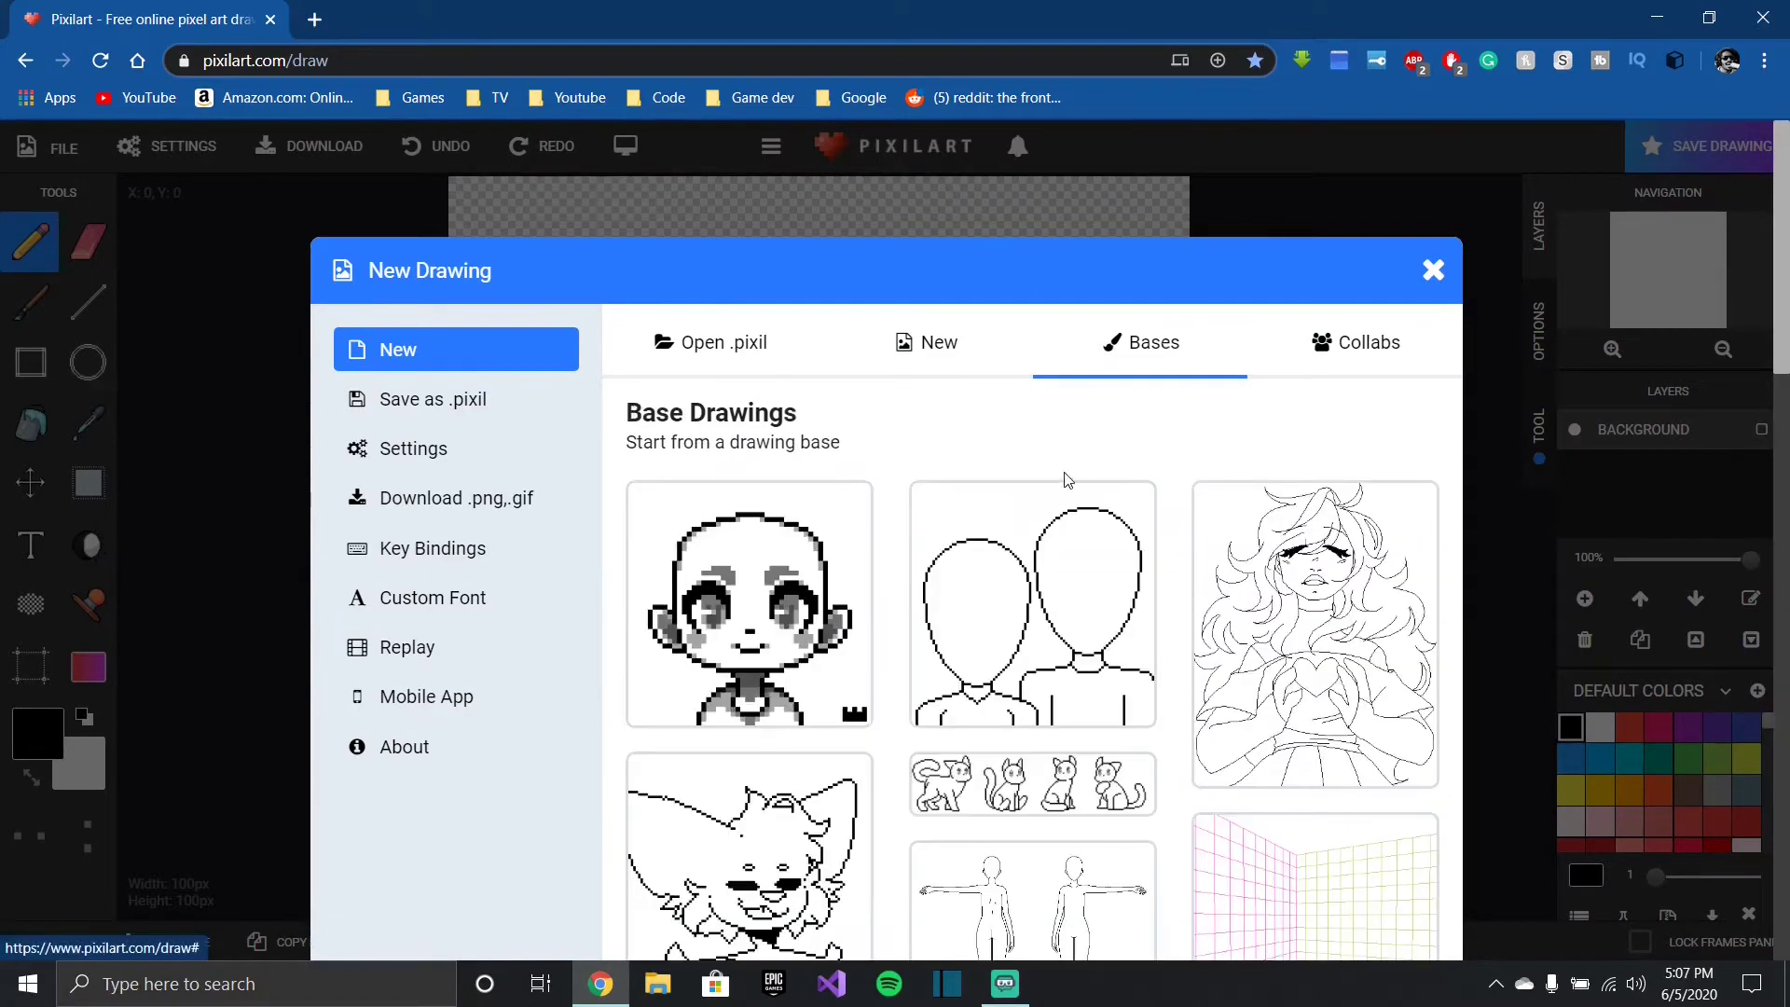
pyautogui.scroll(-5, 1068, 485)
pyautogui.scroll(-4, 1070, 494)
pyautogui.scroll(9, 1071, 494)
# Step: Glance at recent collabs, then create a new 100x100 drawing and confirm clearing the old one
pyautogui.click(1348, 345)
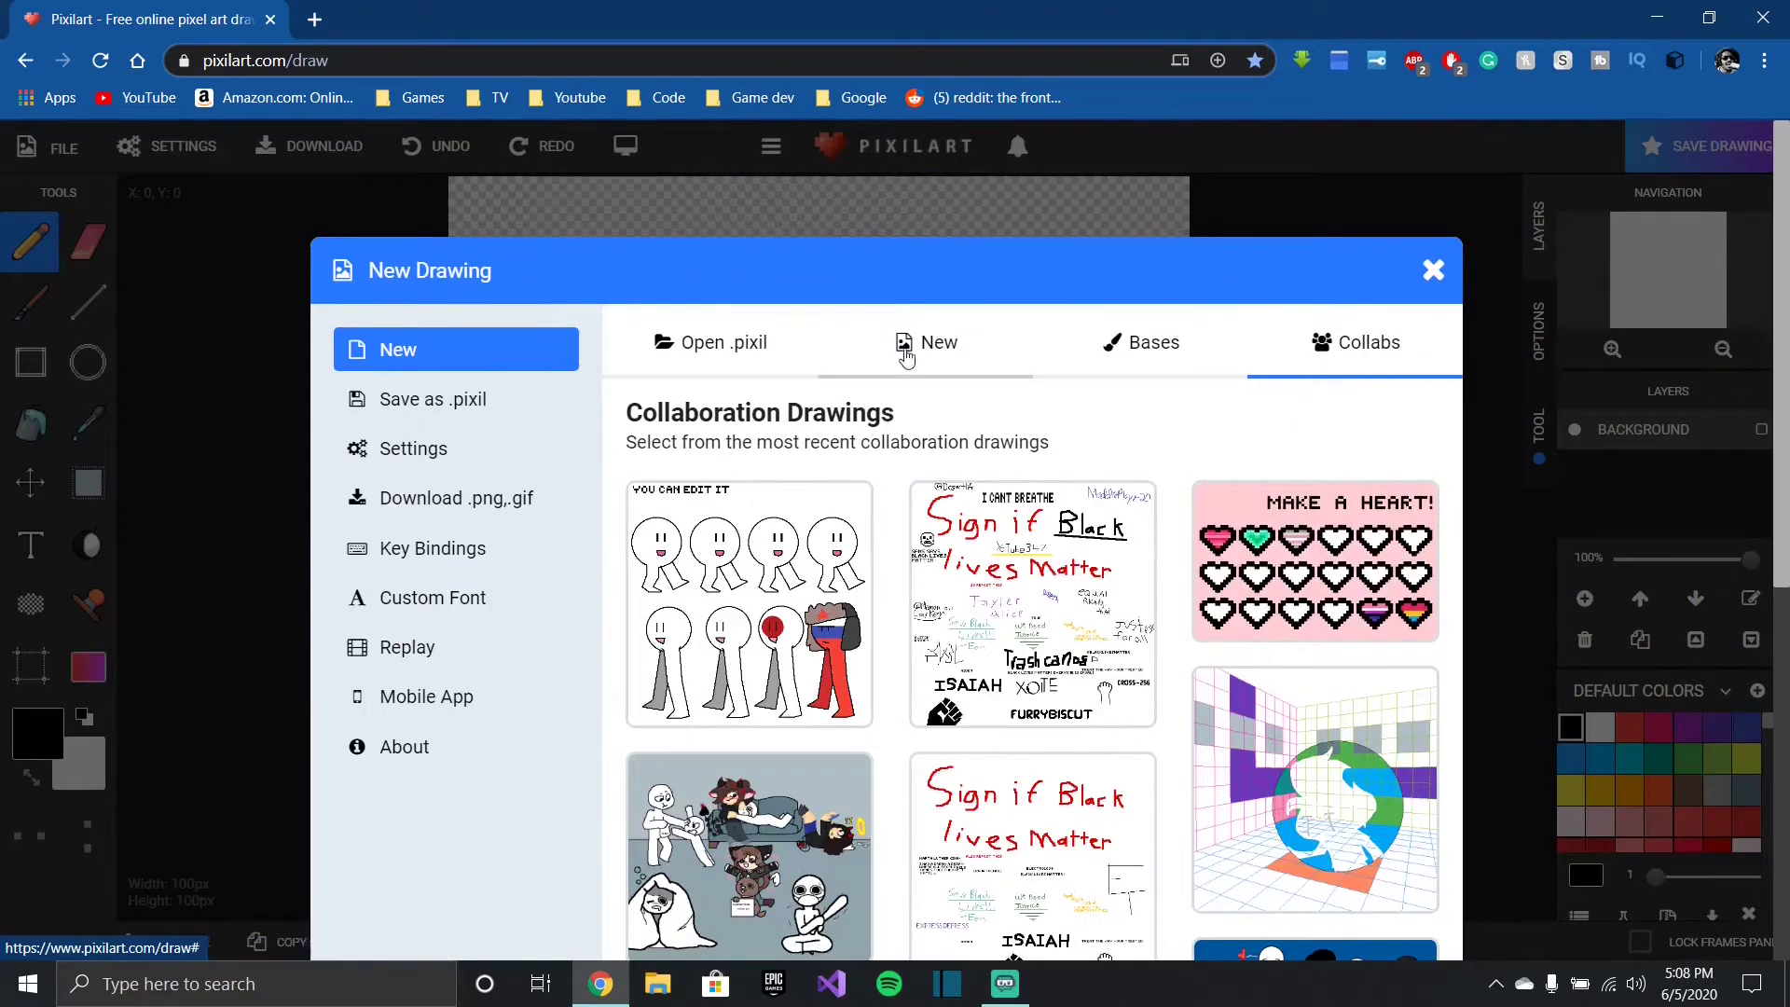
pyautogui.click(939, 371)
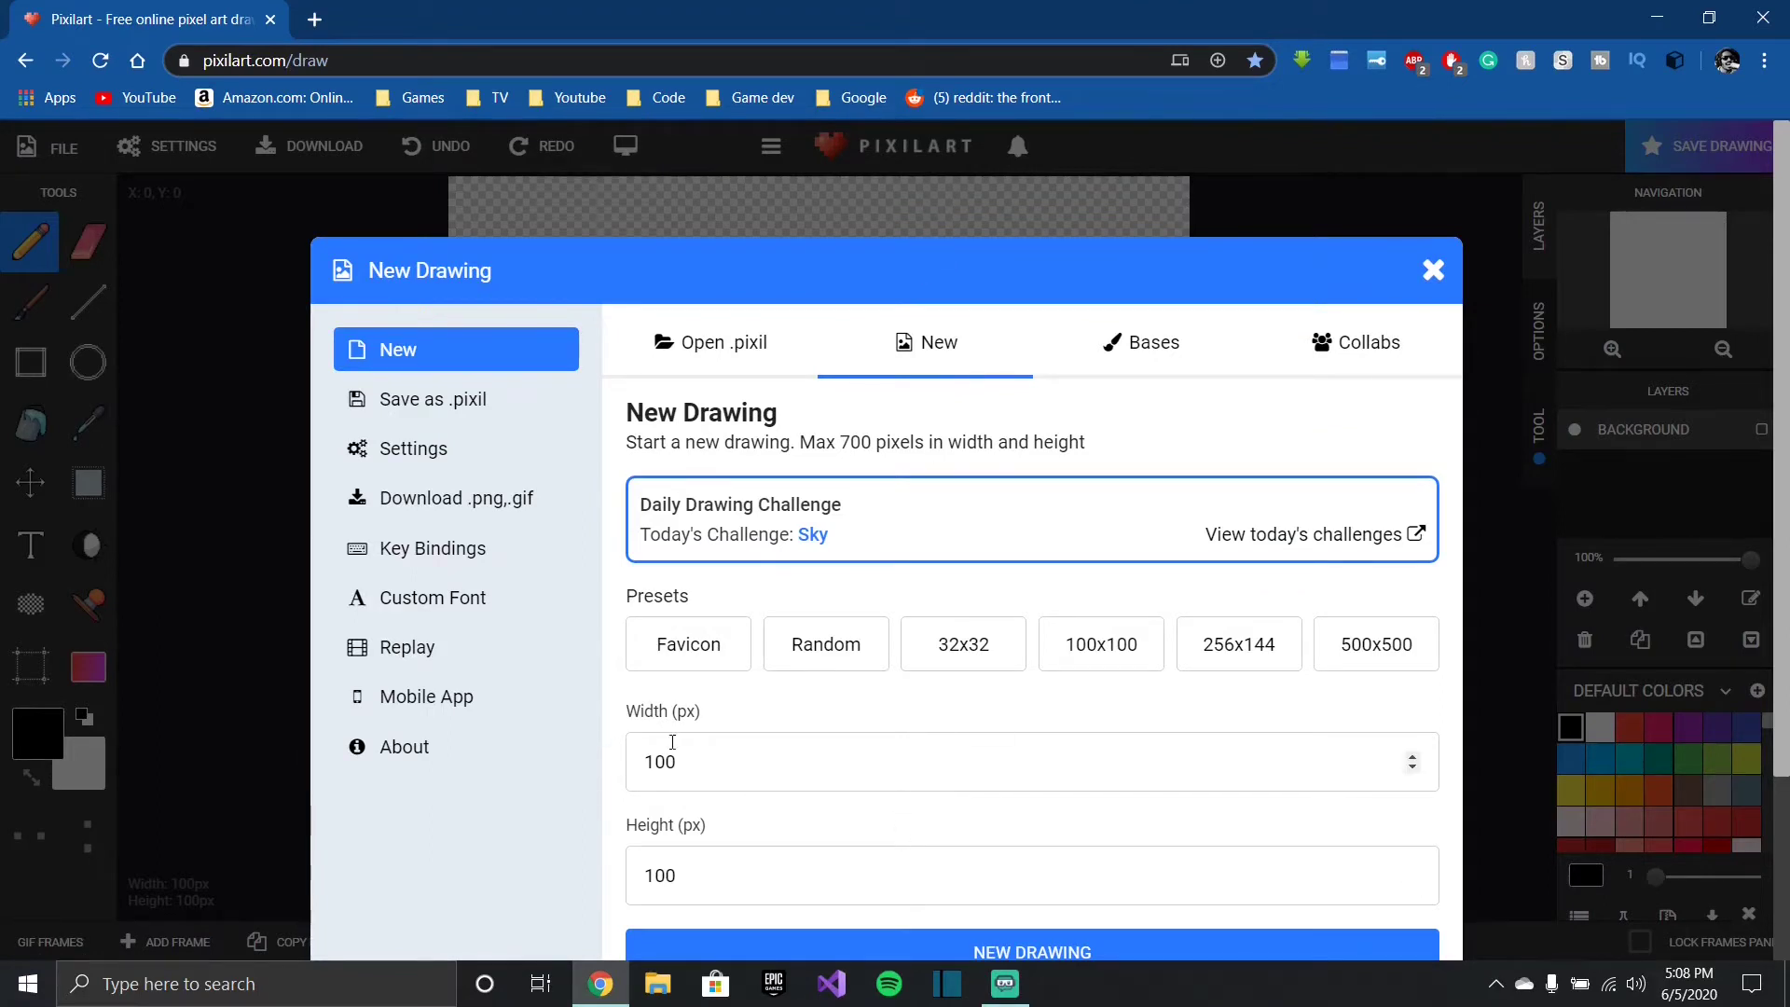
pyautogui.click(801, 949)
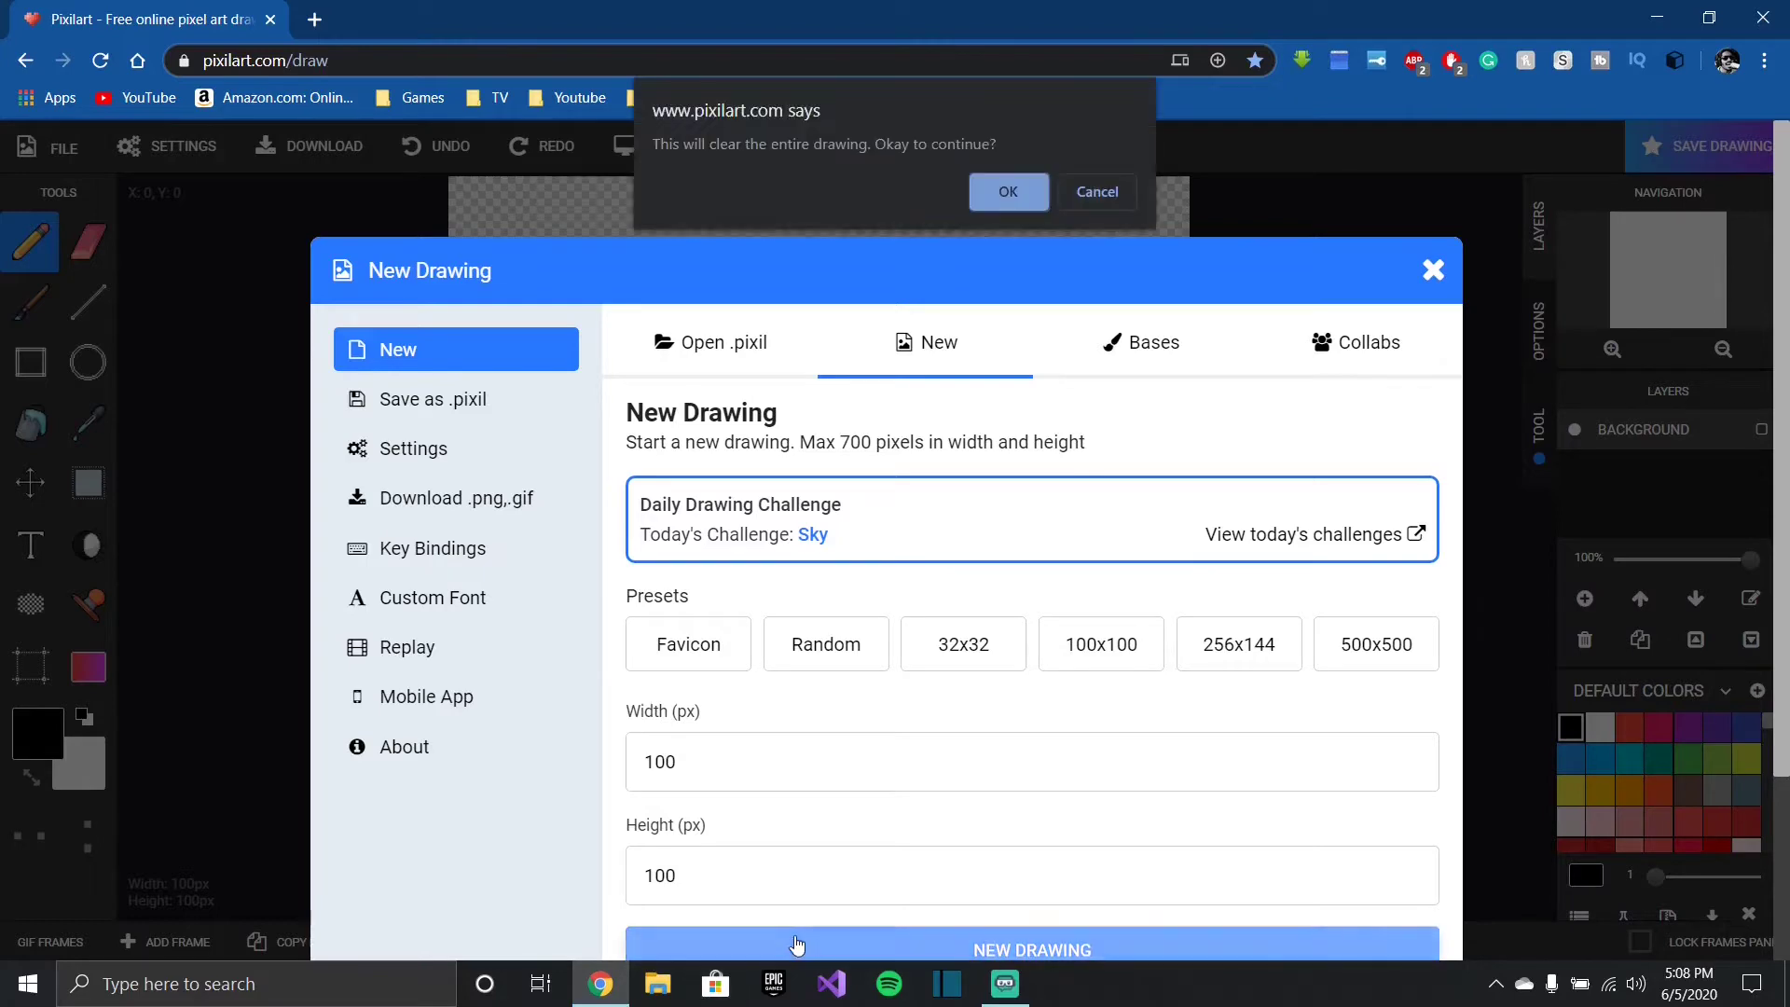
pyautogui.click(1023, 207)
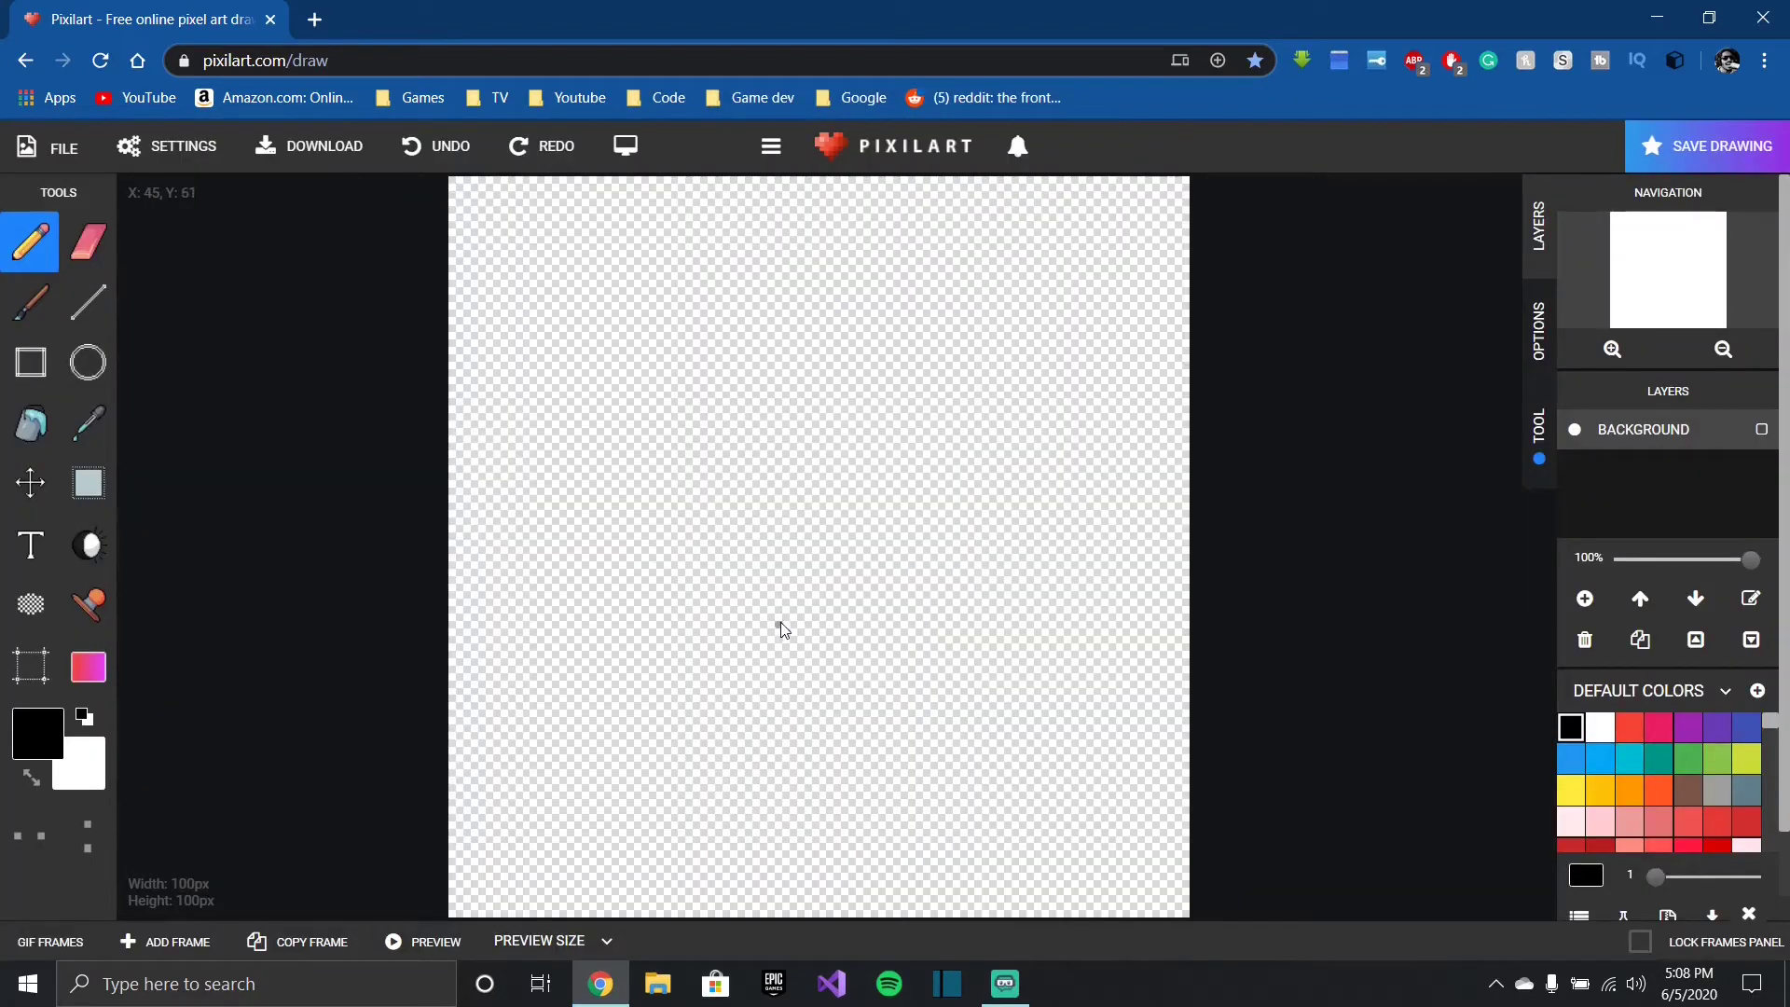
# Step: Draw a freehand blob outline and a vertical line to its right, then fill the blob black
pyautogui.moveTo(655, 260)
pyautogui.mouseDown()
pyautogui.moveTo(679, 396)
pyautogui.moveTo(642, 495)
pyautogui.moveTo(520, 584)
pyautogui.moveTo(539, 741)
pyautogui.moveTo(790, 834)
pyautogui.moveTo(864, 660)
pyautogui.moveTo(852, 495)
pyautogui.moveTo(1014, 357)
pyautogui.moveTo(933, 251)
pyautogui.moveTo(652, 254)
pyautogui.mouseUp()
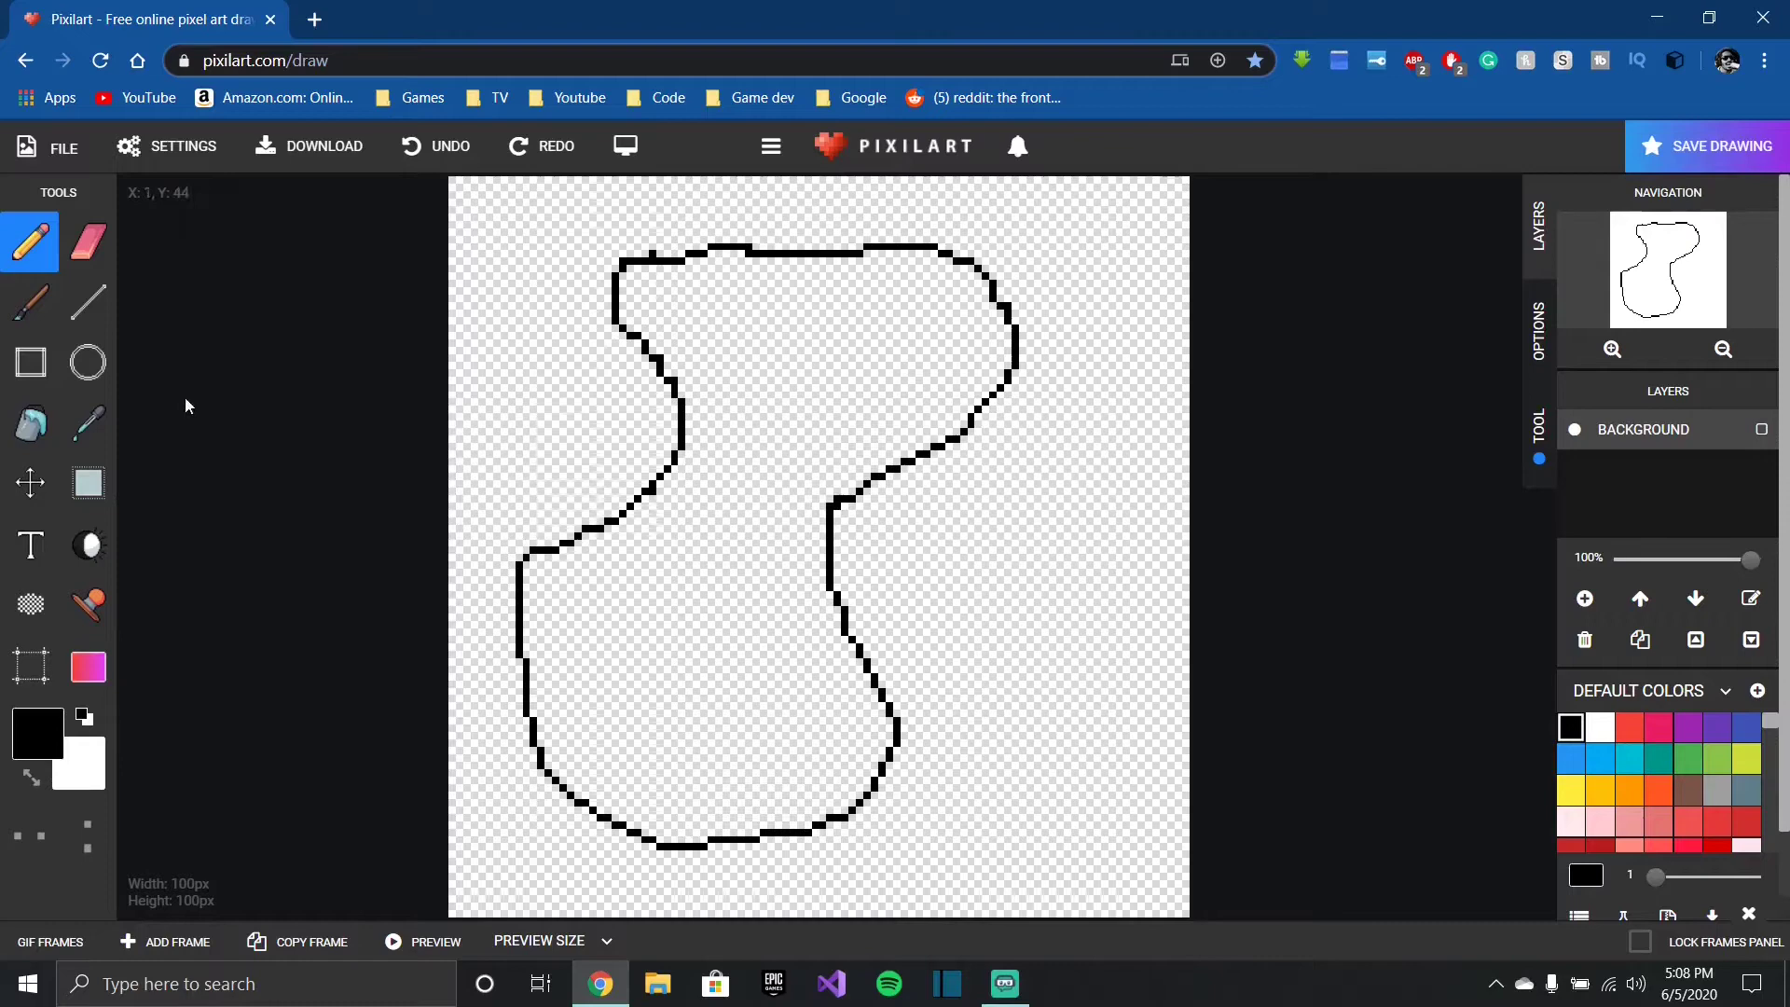
pyautogui.click(88, 303)
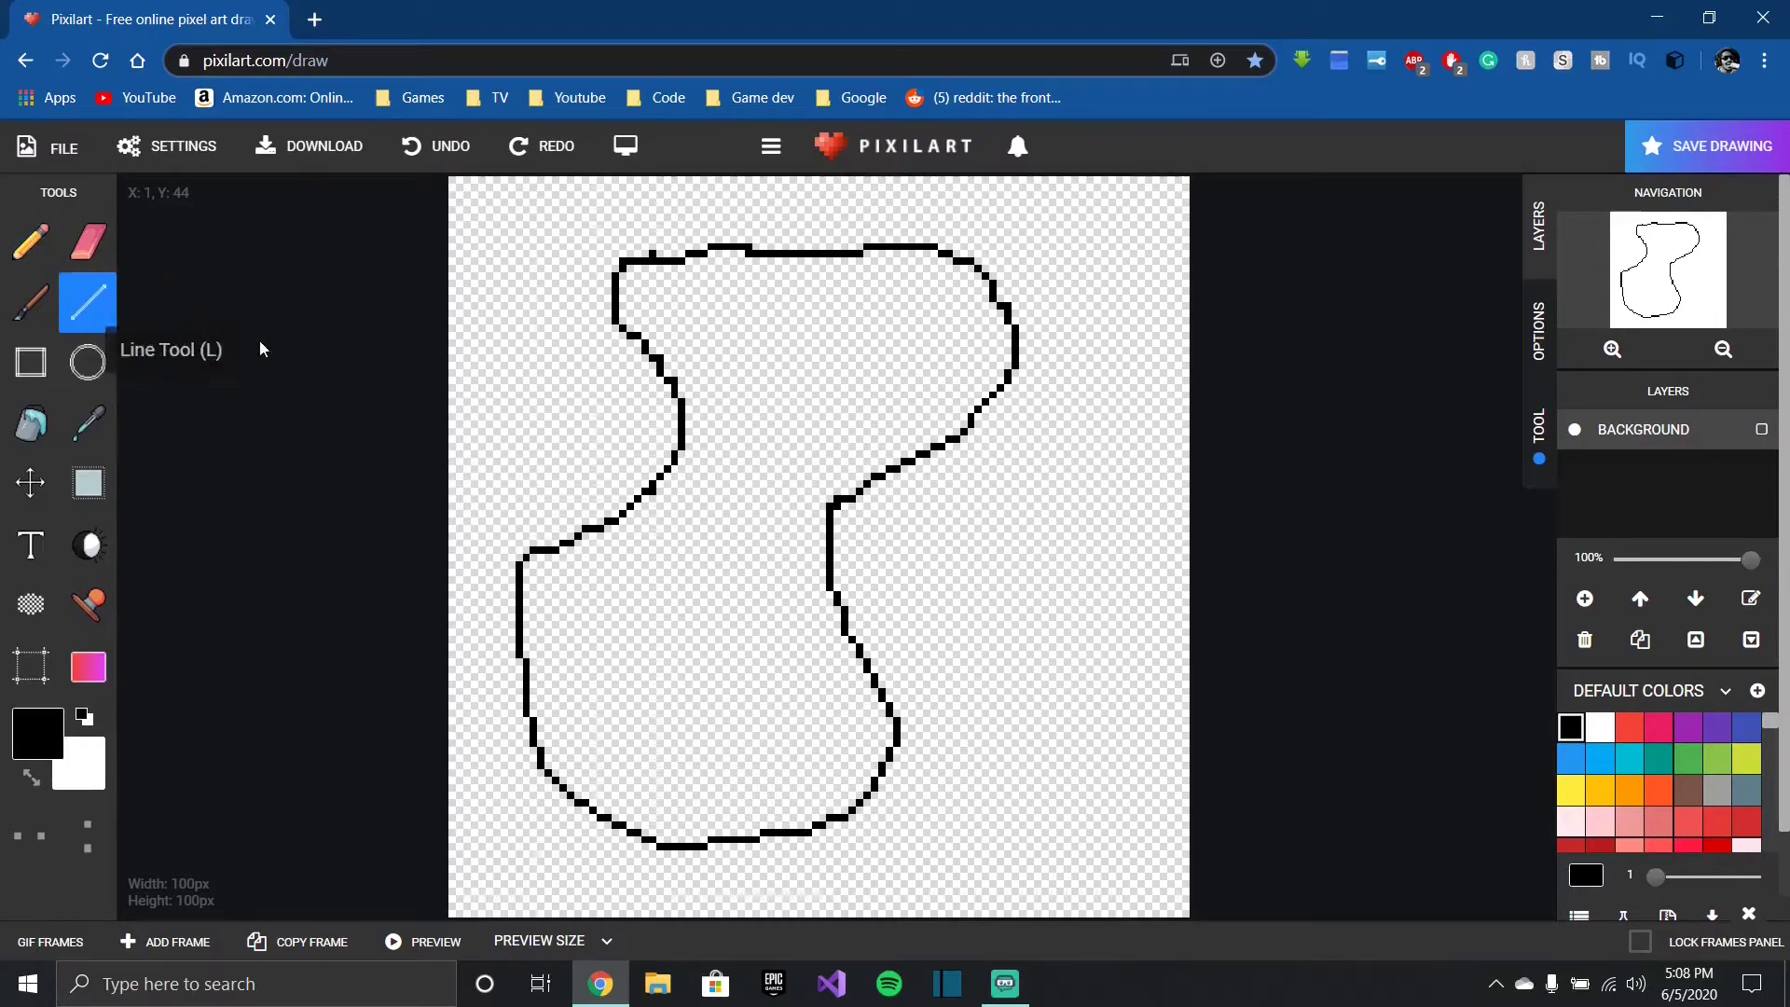
pyautogui.moveTo(1023, 497); pyautogui.dragTo(1038, 687)
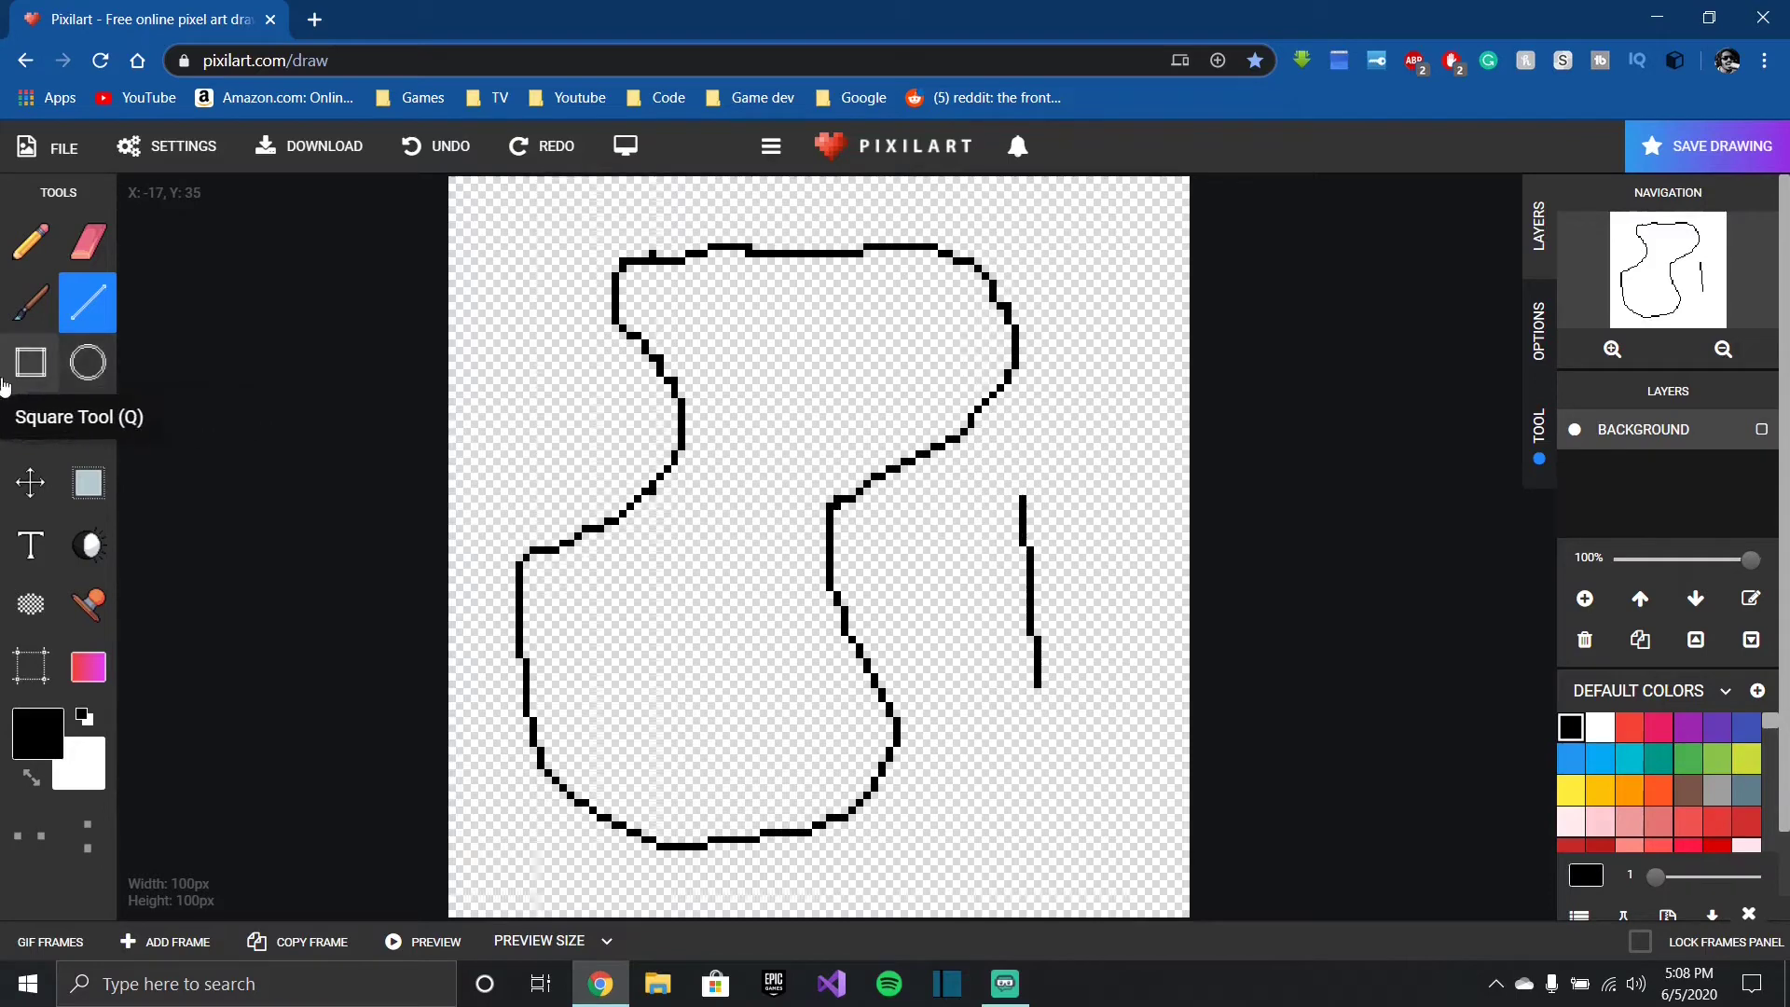
pyautogui.click(31, 424)
pyautogui.click(776, 585)
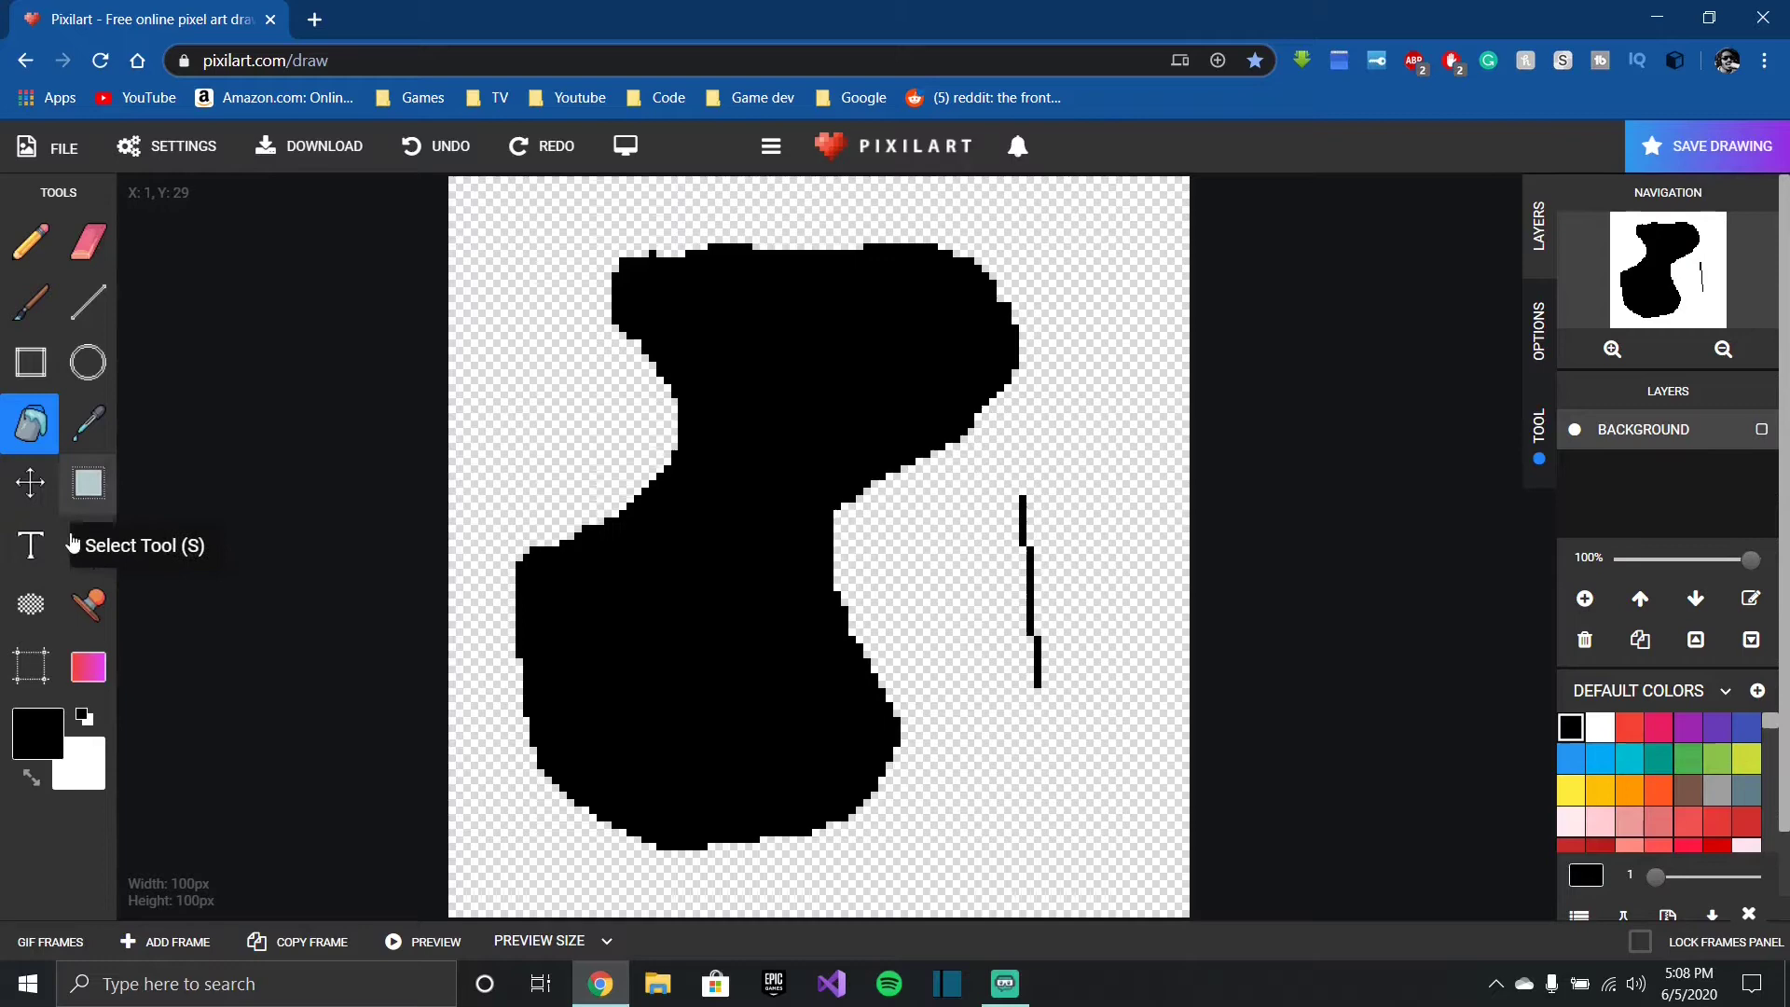
# Step: Place the Explosion stamp, scale it down over the blob's upper-left, and commit it
pyautogui.click(77, 616)
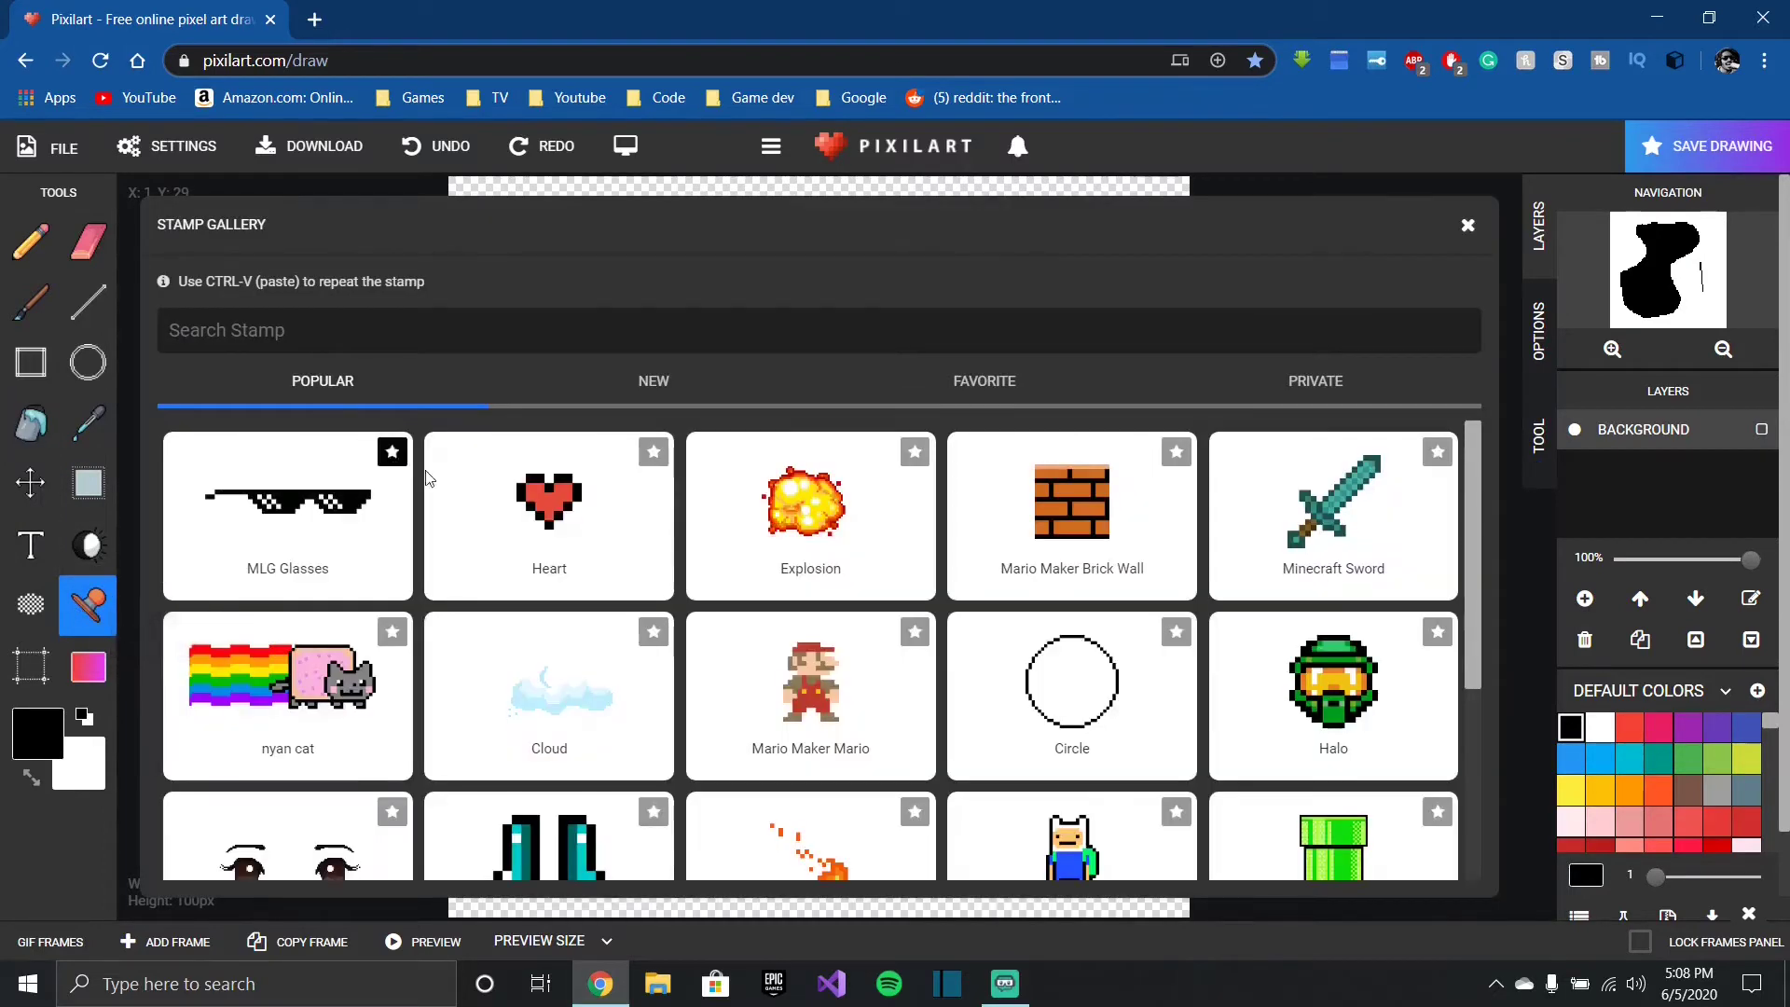
pyautogui.scroll(-3, 631, 631)
pyautogui.scroll(4, 637, 630)
pyautogui.click(820, 552)
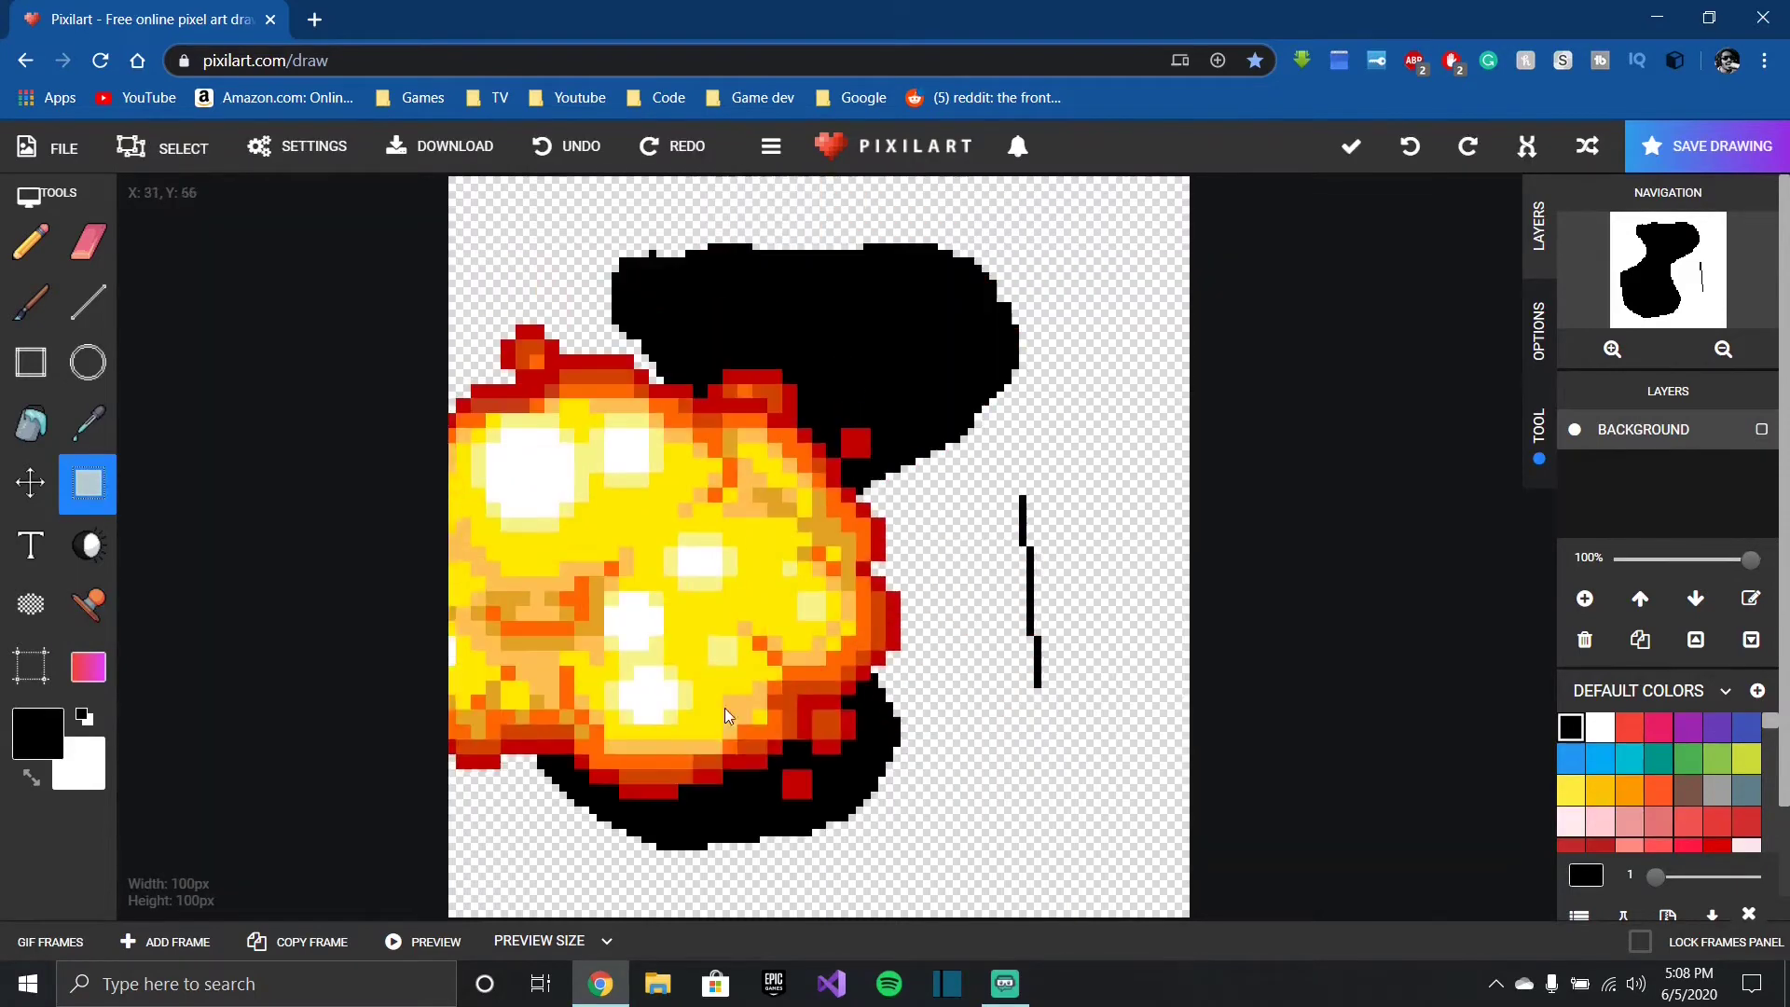
pyautogui.click(886, 634)
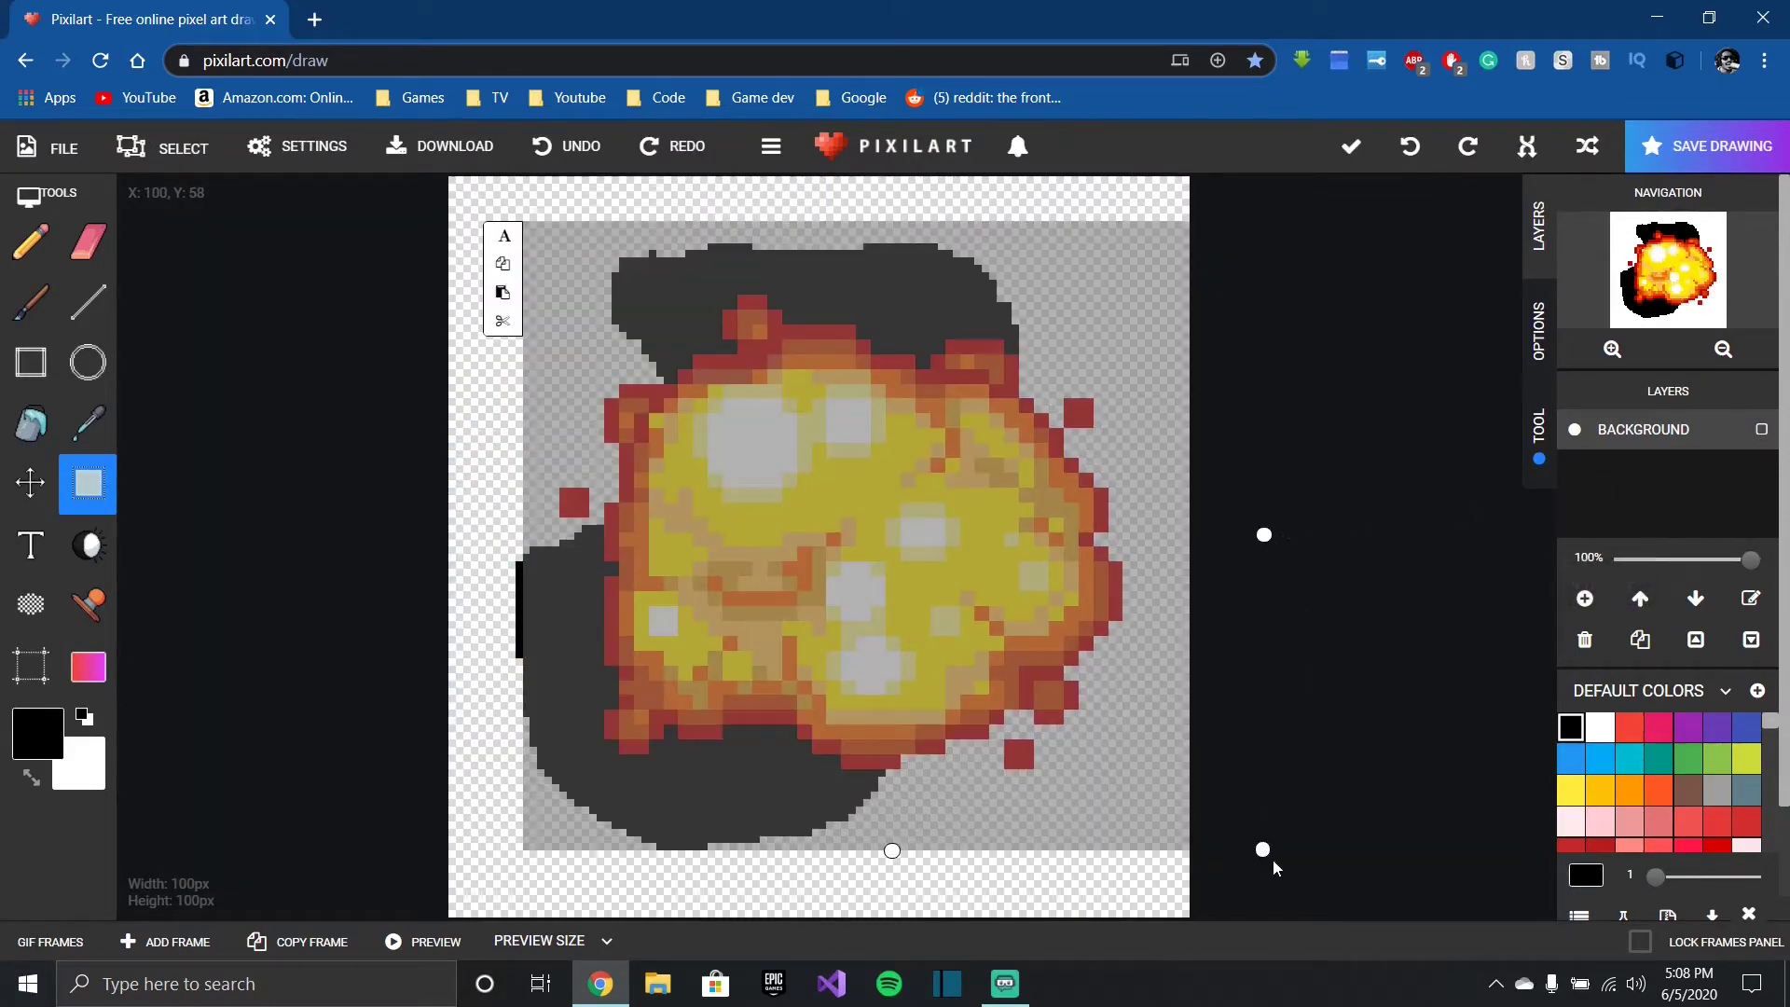
pyautogui.moveTo(1263, 850); pyautogui.dragTo(881, 573)
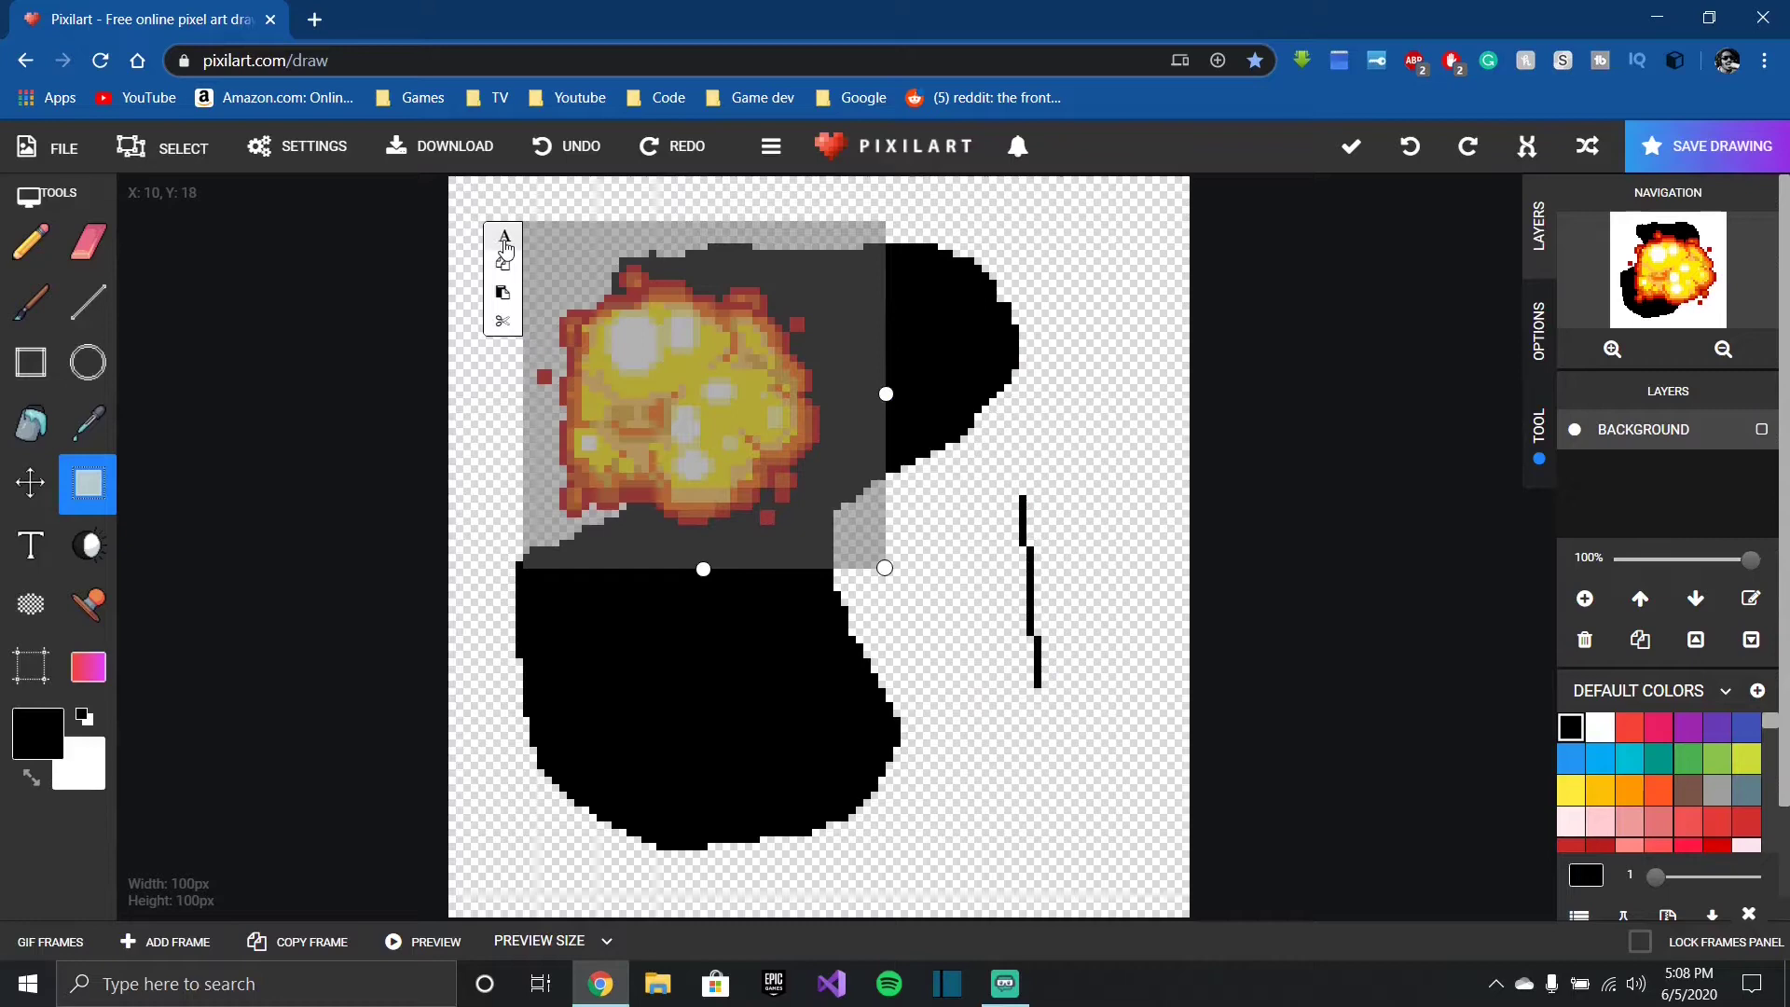
pyautogui.click(474, 486)
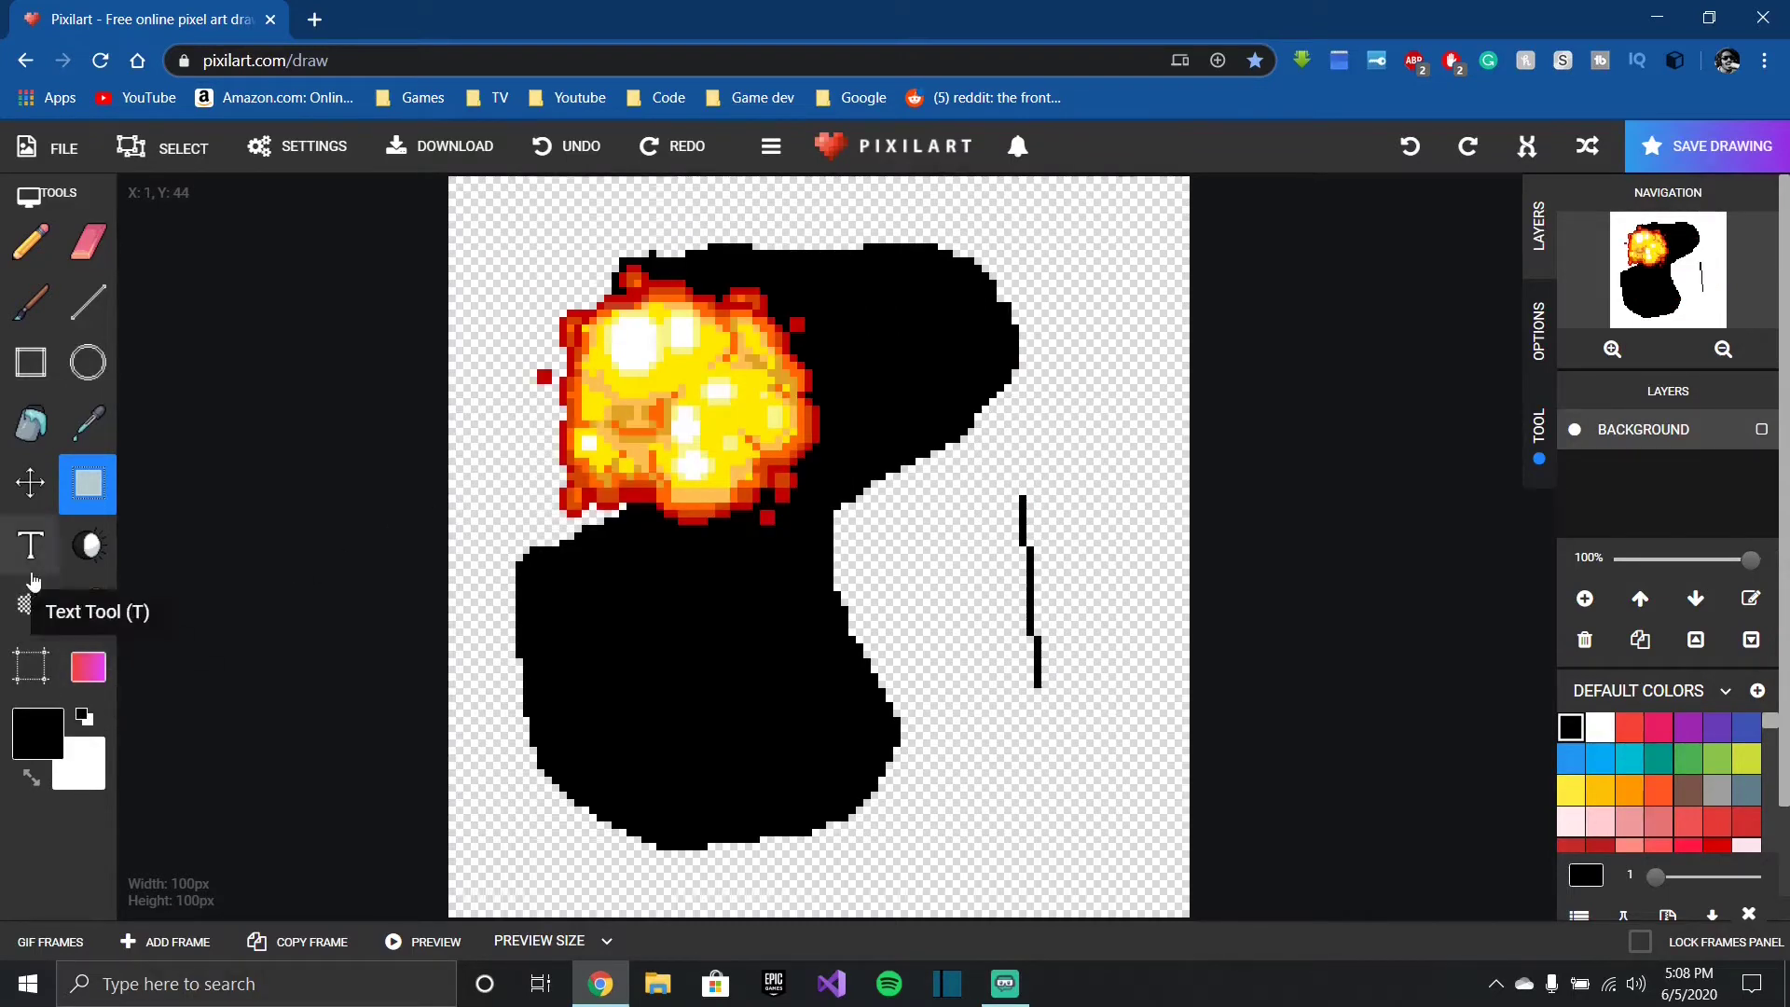
pyautogui.click(84, 606)
pyautogui.click(1259, 399)
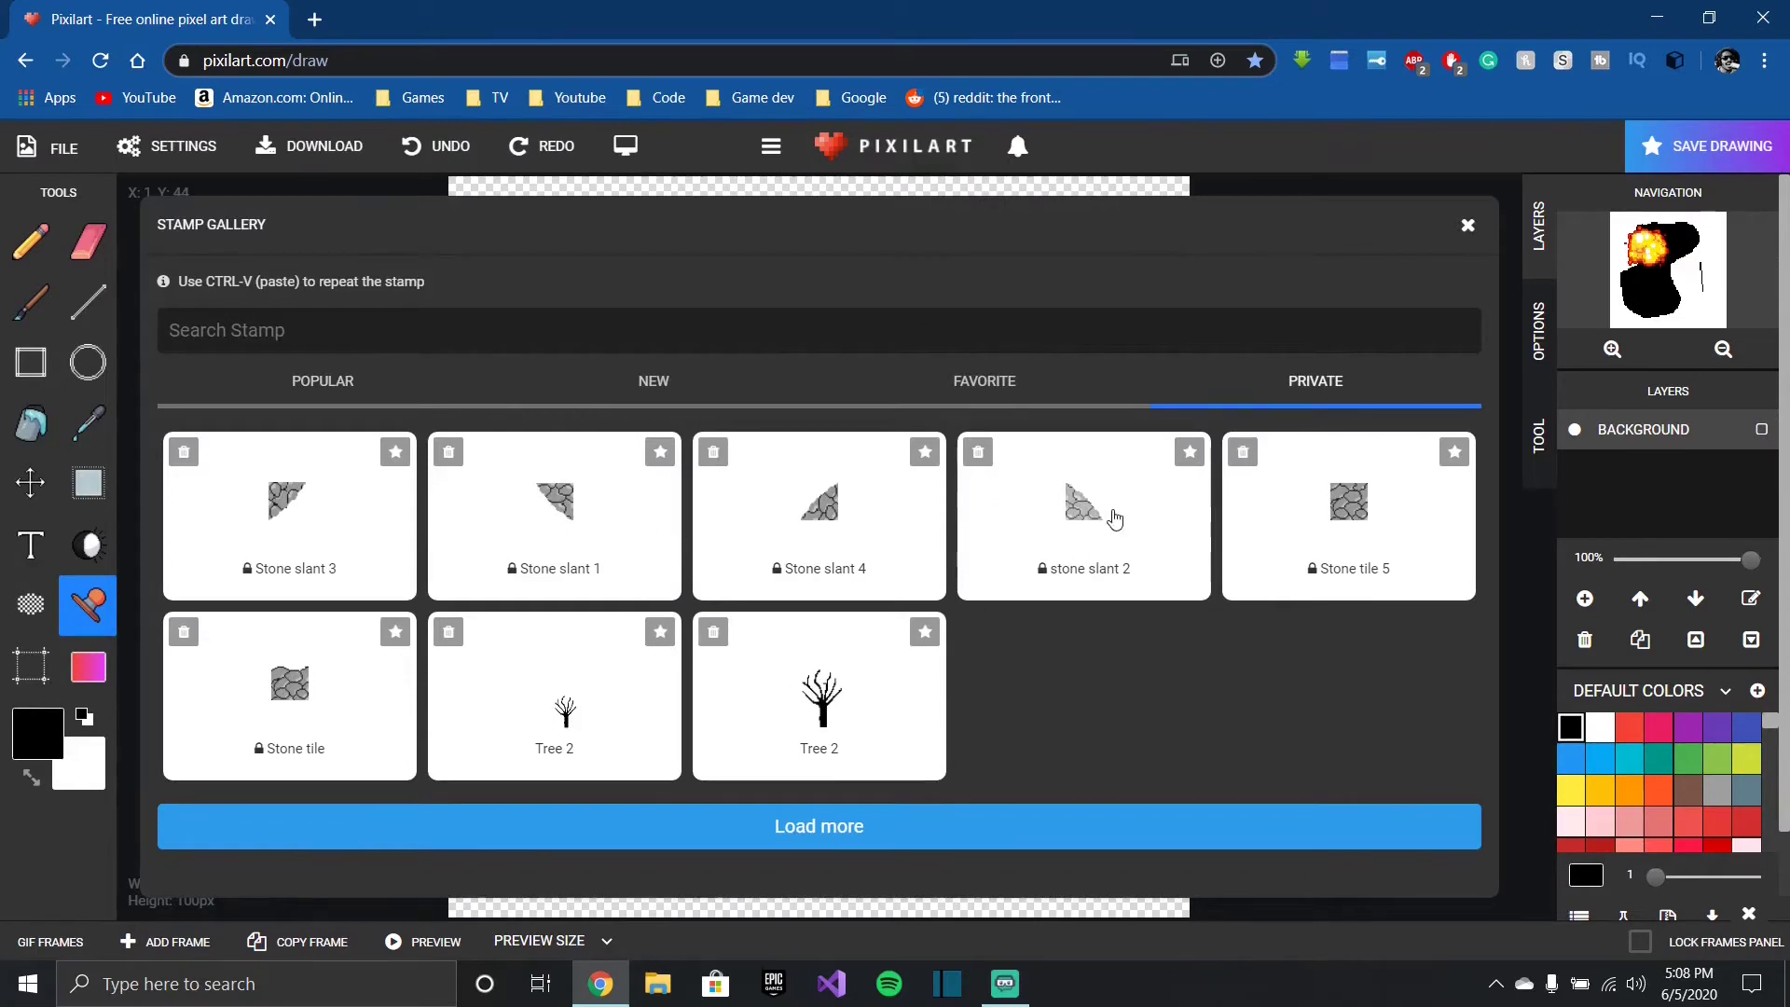
pyautogui.click(1468, 227)
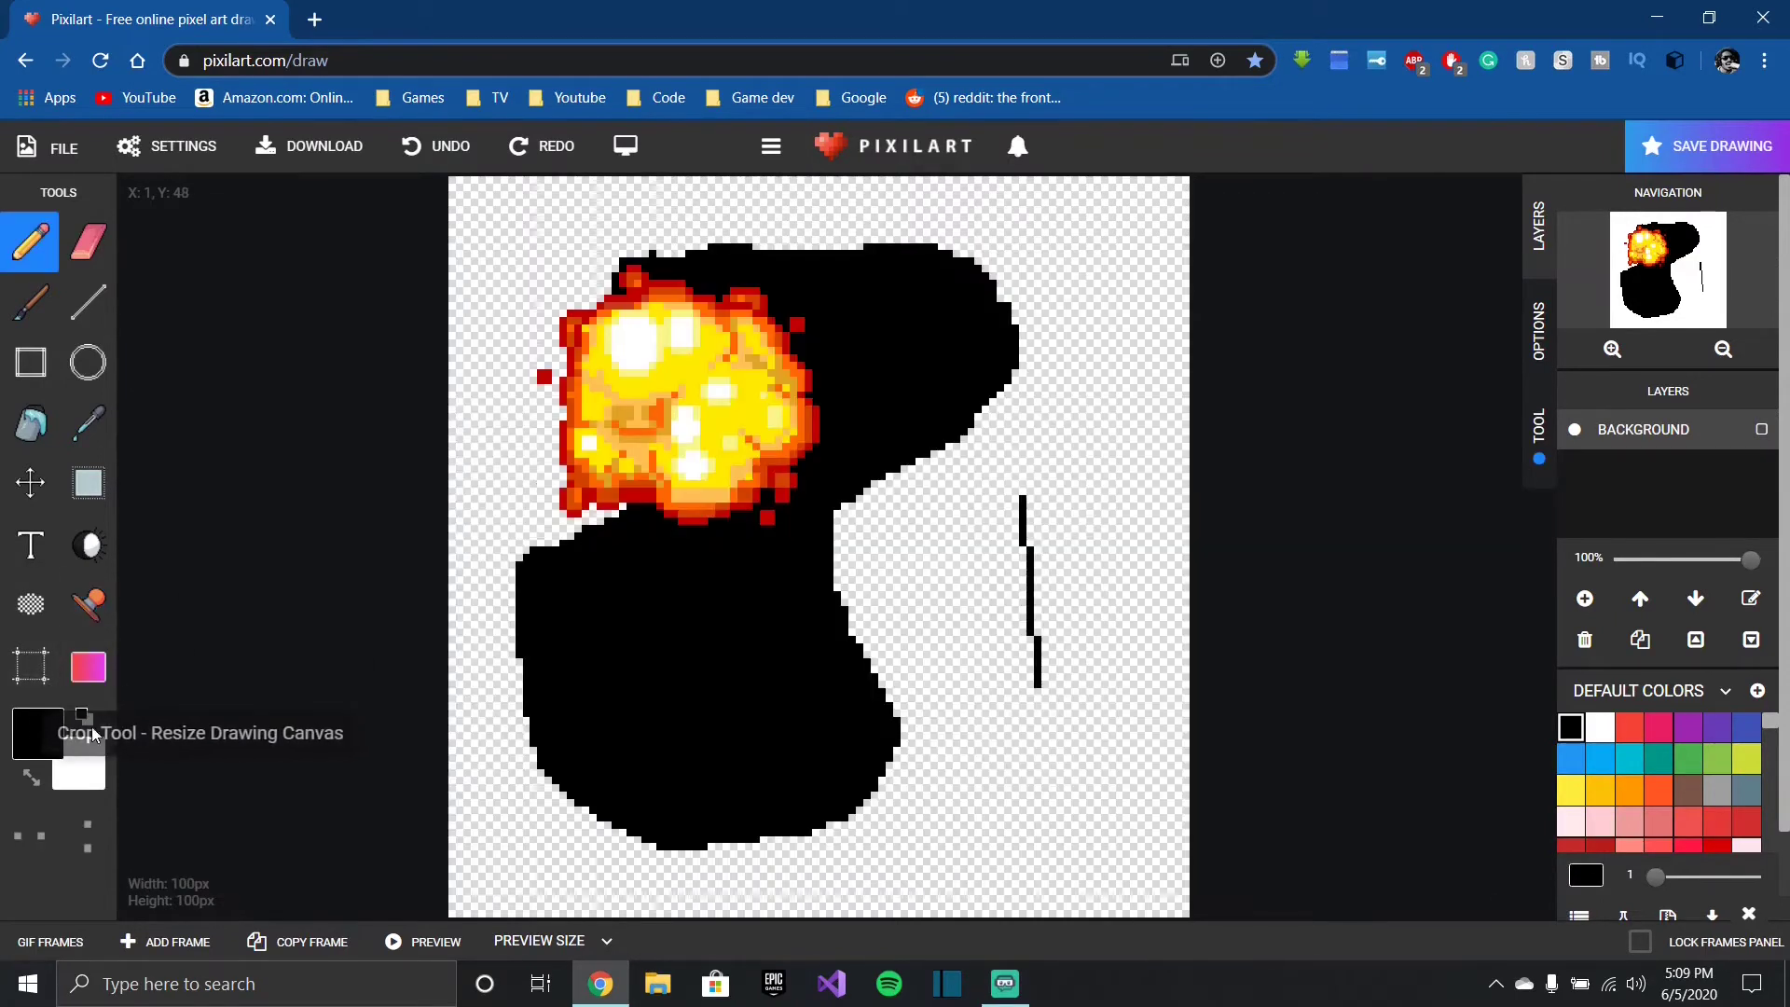
pyautogui.click(41, 682)
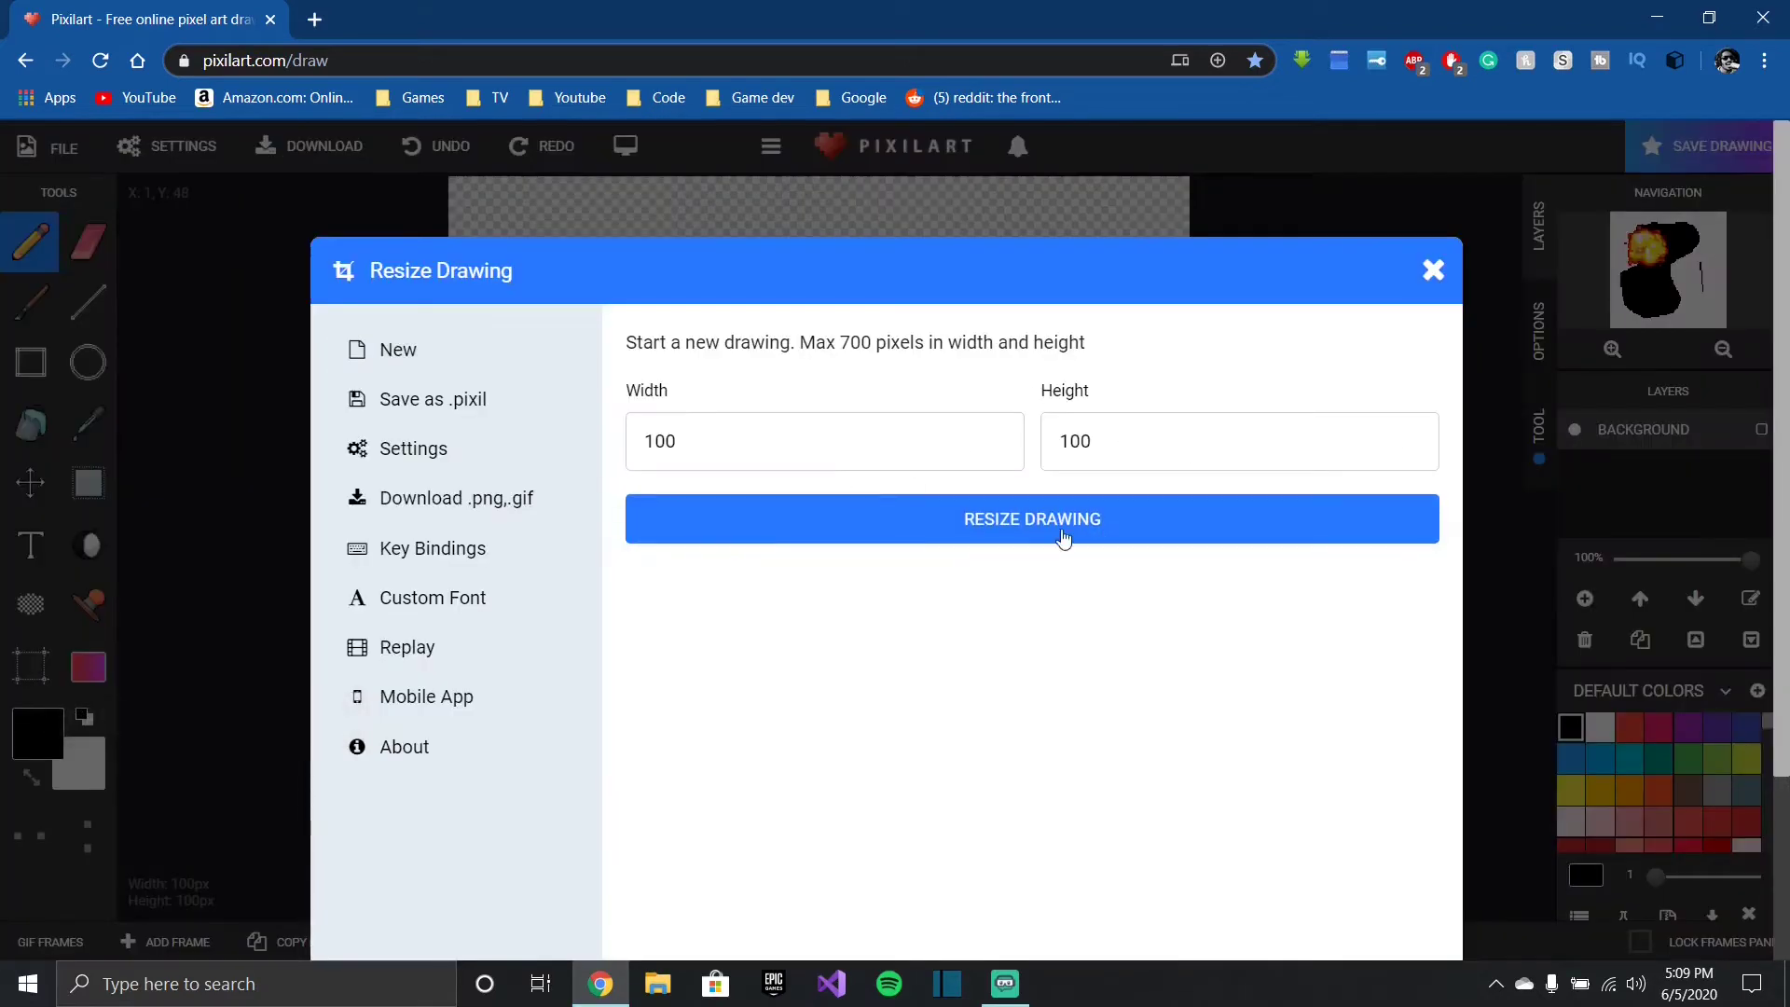
pyautogui.click(1433, 271)
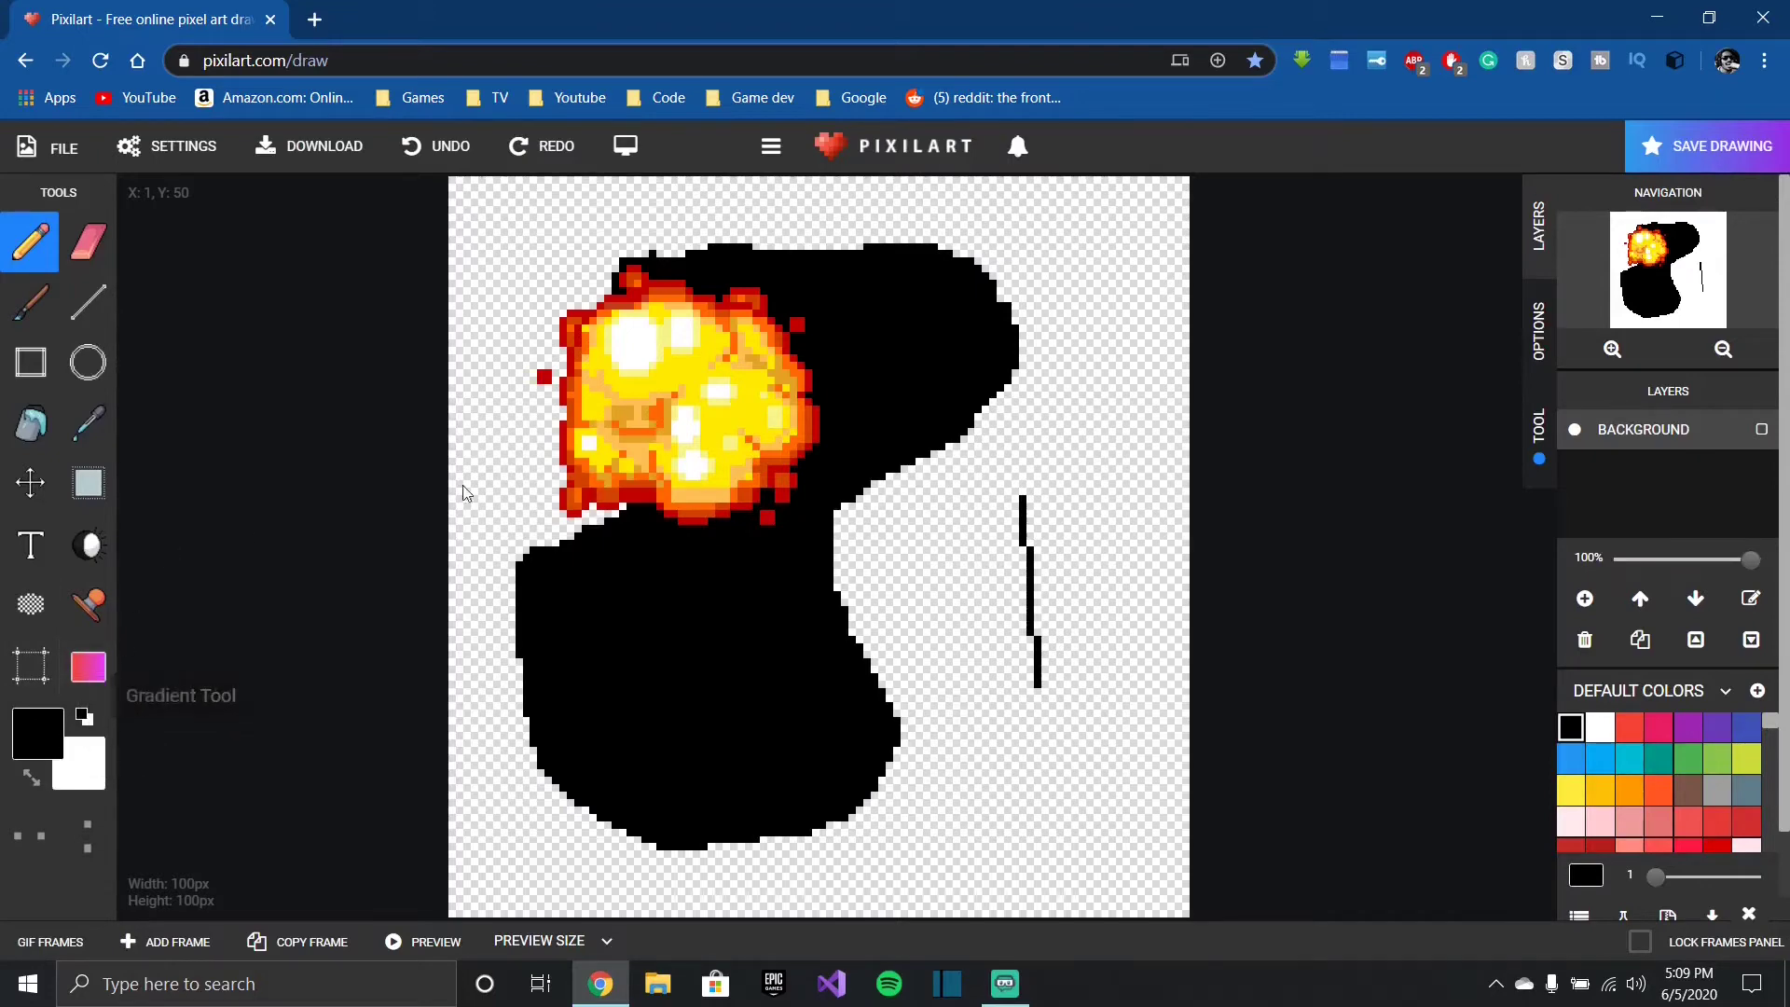
# Step: Drag a diagonal black-to-white gradient across the canvas and set the primary colour to green 50851f
pyautogui.click(88, 667)
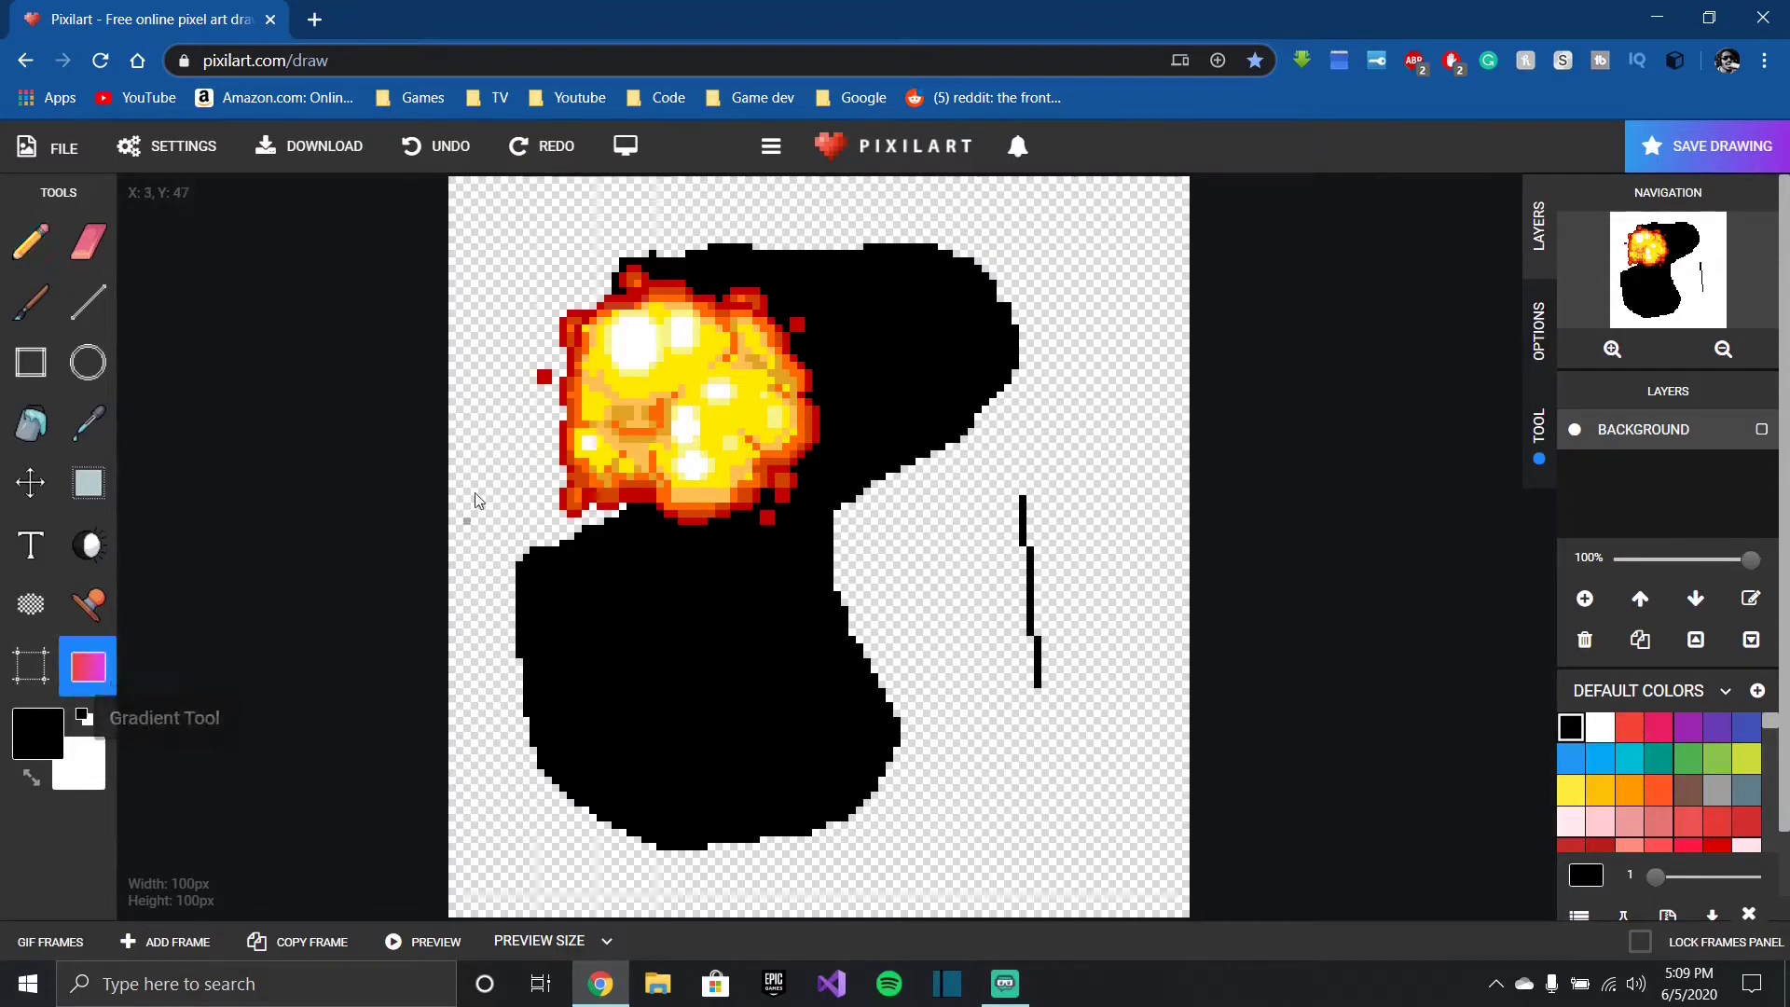
pyautogui.moveTo(518, 395); pyautogui.dragTo(957, 810)
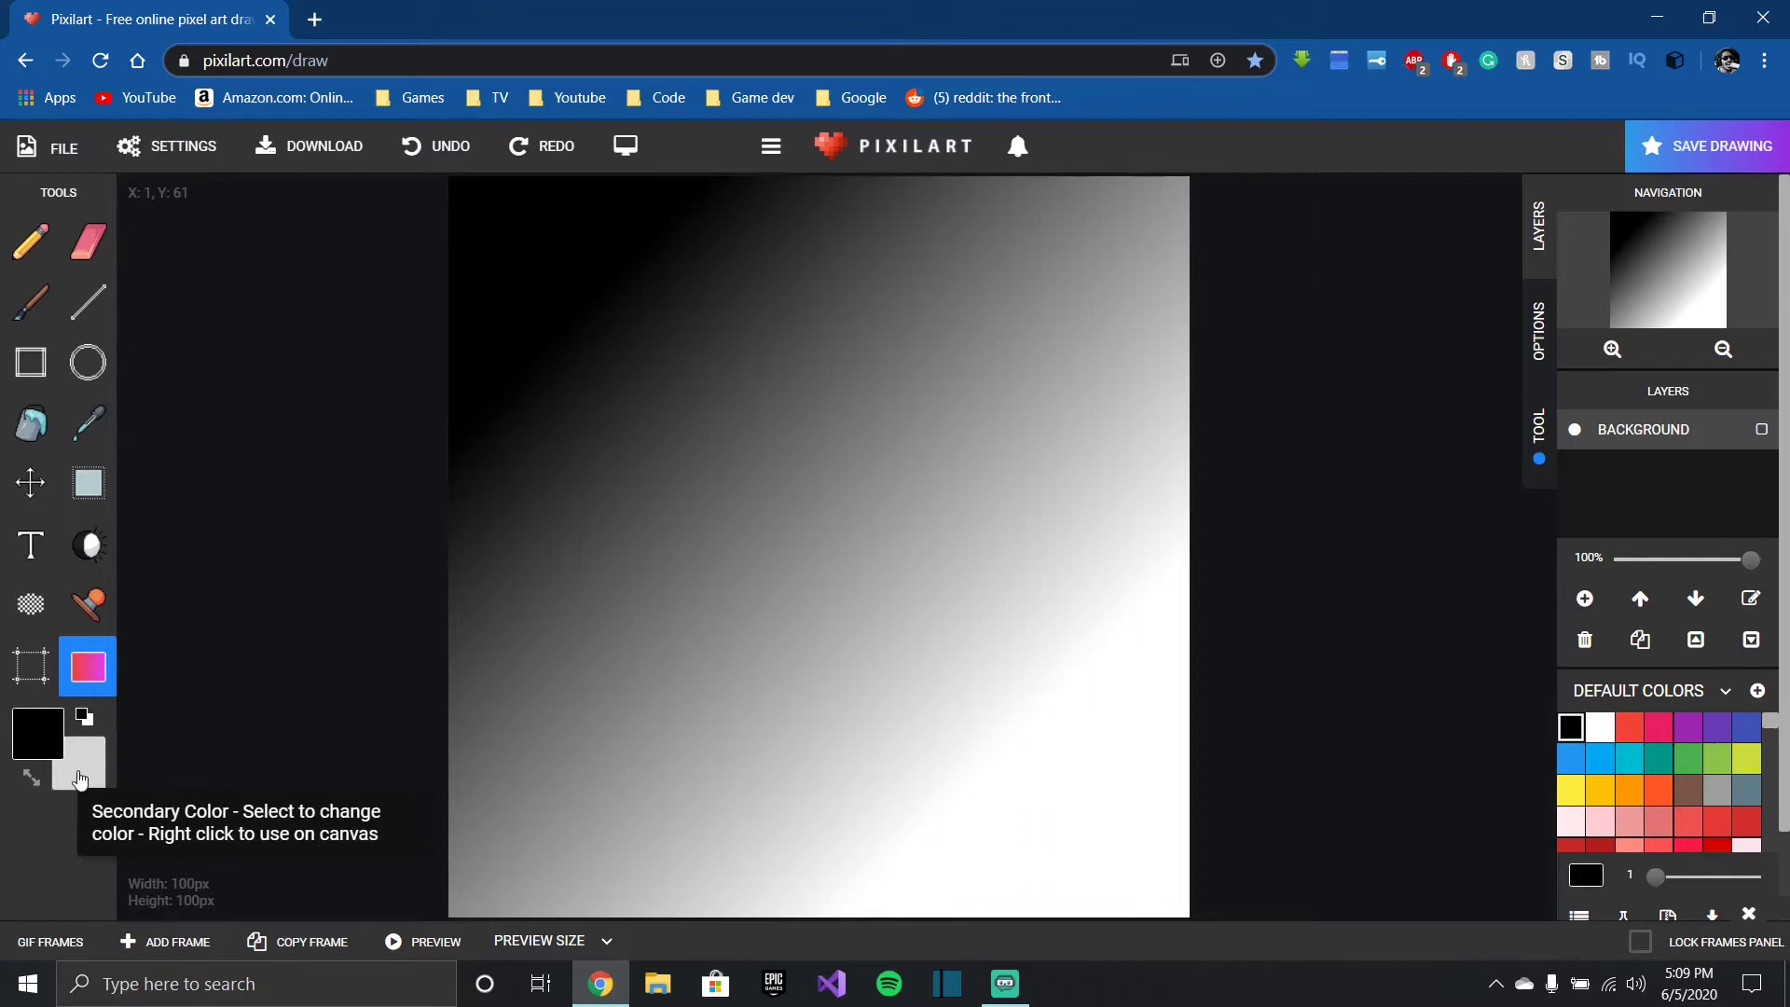
pyautogui.click(42, 743)
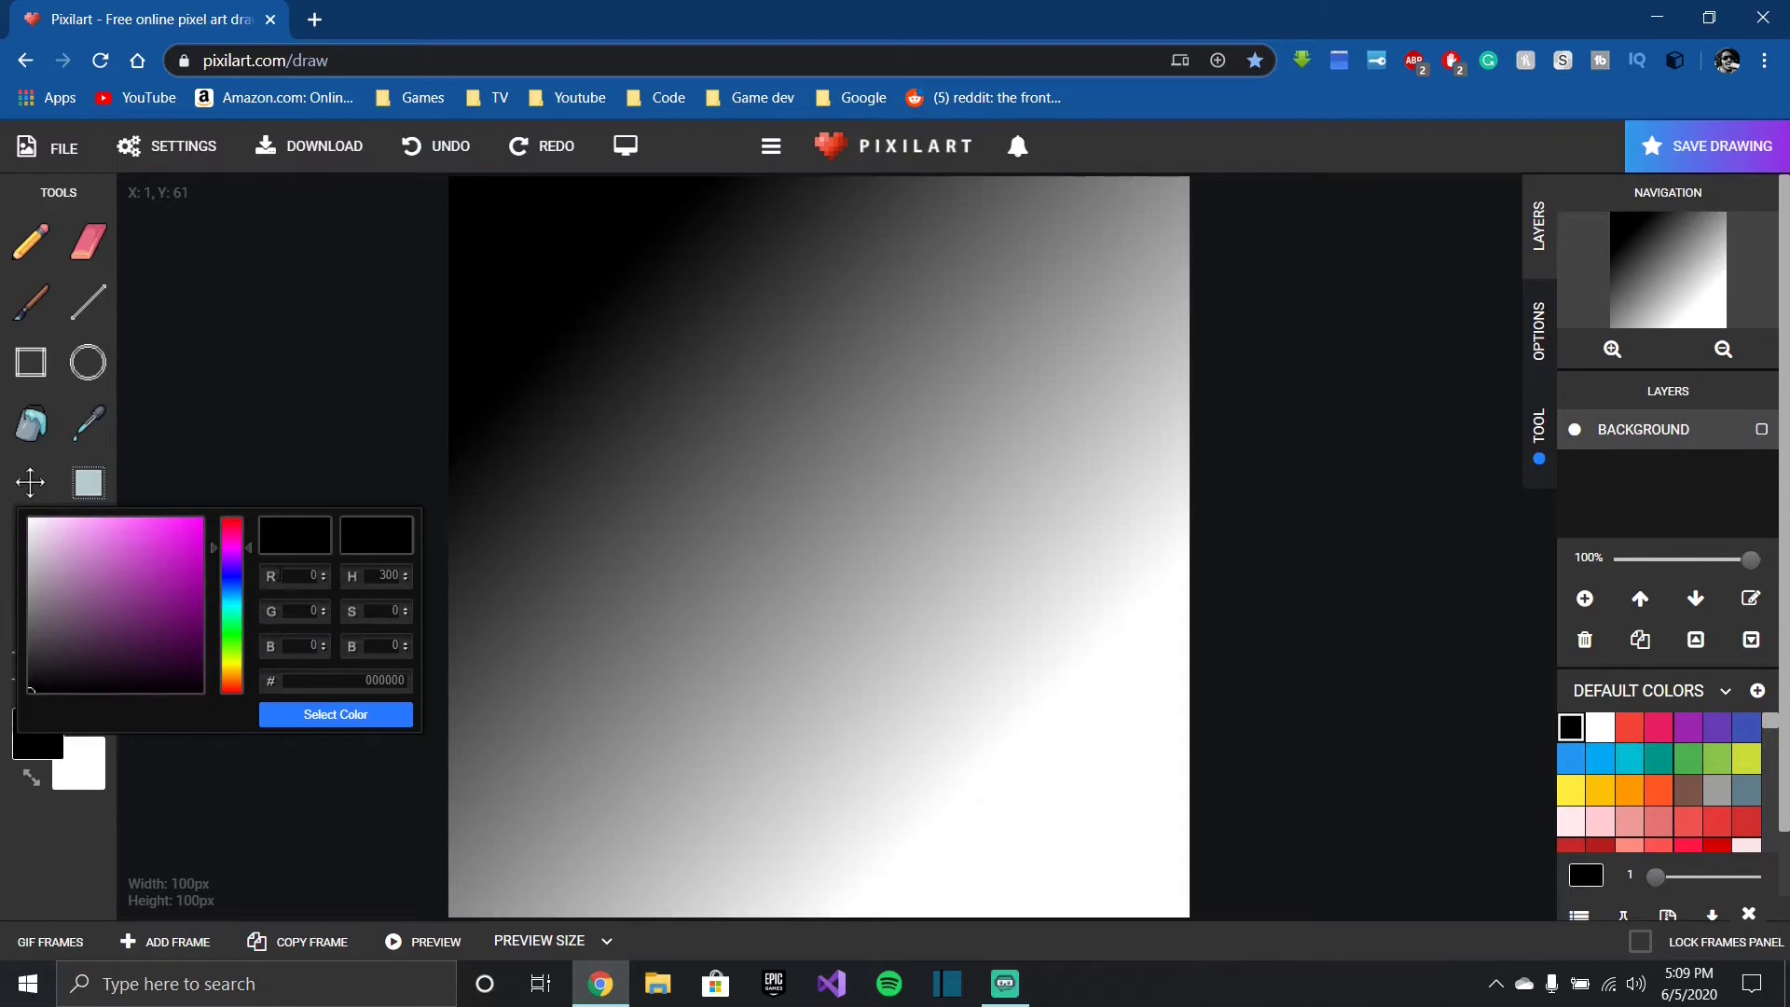
pyautogui.click(149, 623)
pyautogui.click(186, 565)
pyautogui.moveTo(231, 548); pyautogui.dragTo(231, 649)
pyautogui.moveTo(182, 593)
pyautogui.mouseDown()
pyautogui.moveTo(96, 611)
pyautogui.moveTo(72, 555)
pyautogui.moveTo(165, 600)
pyautogui.mouseUp()
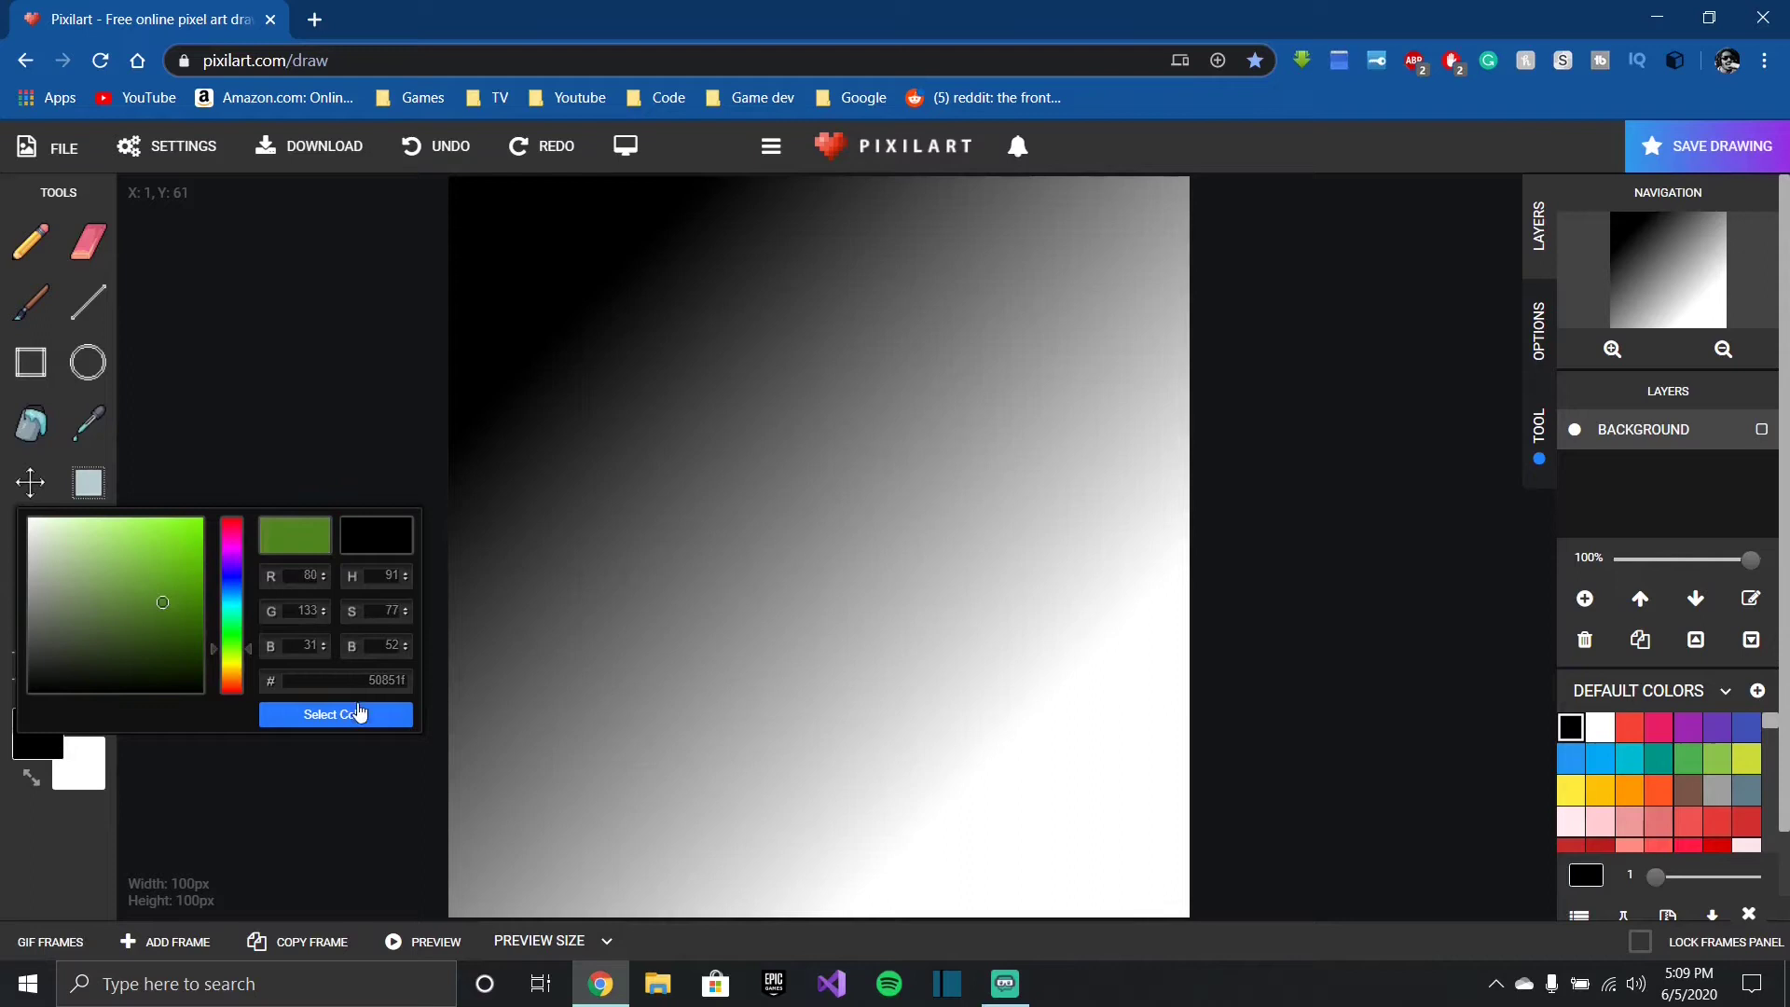
pyautogui.click(373, 715)
pyautogui.click(97, 776)
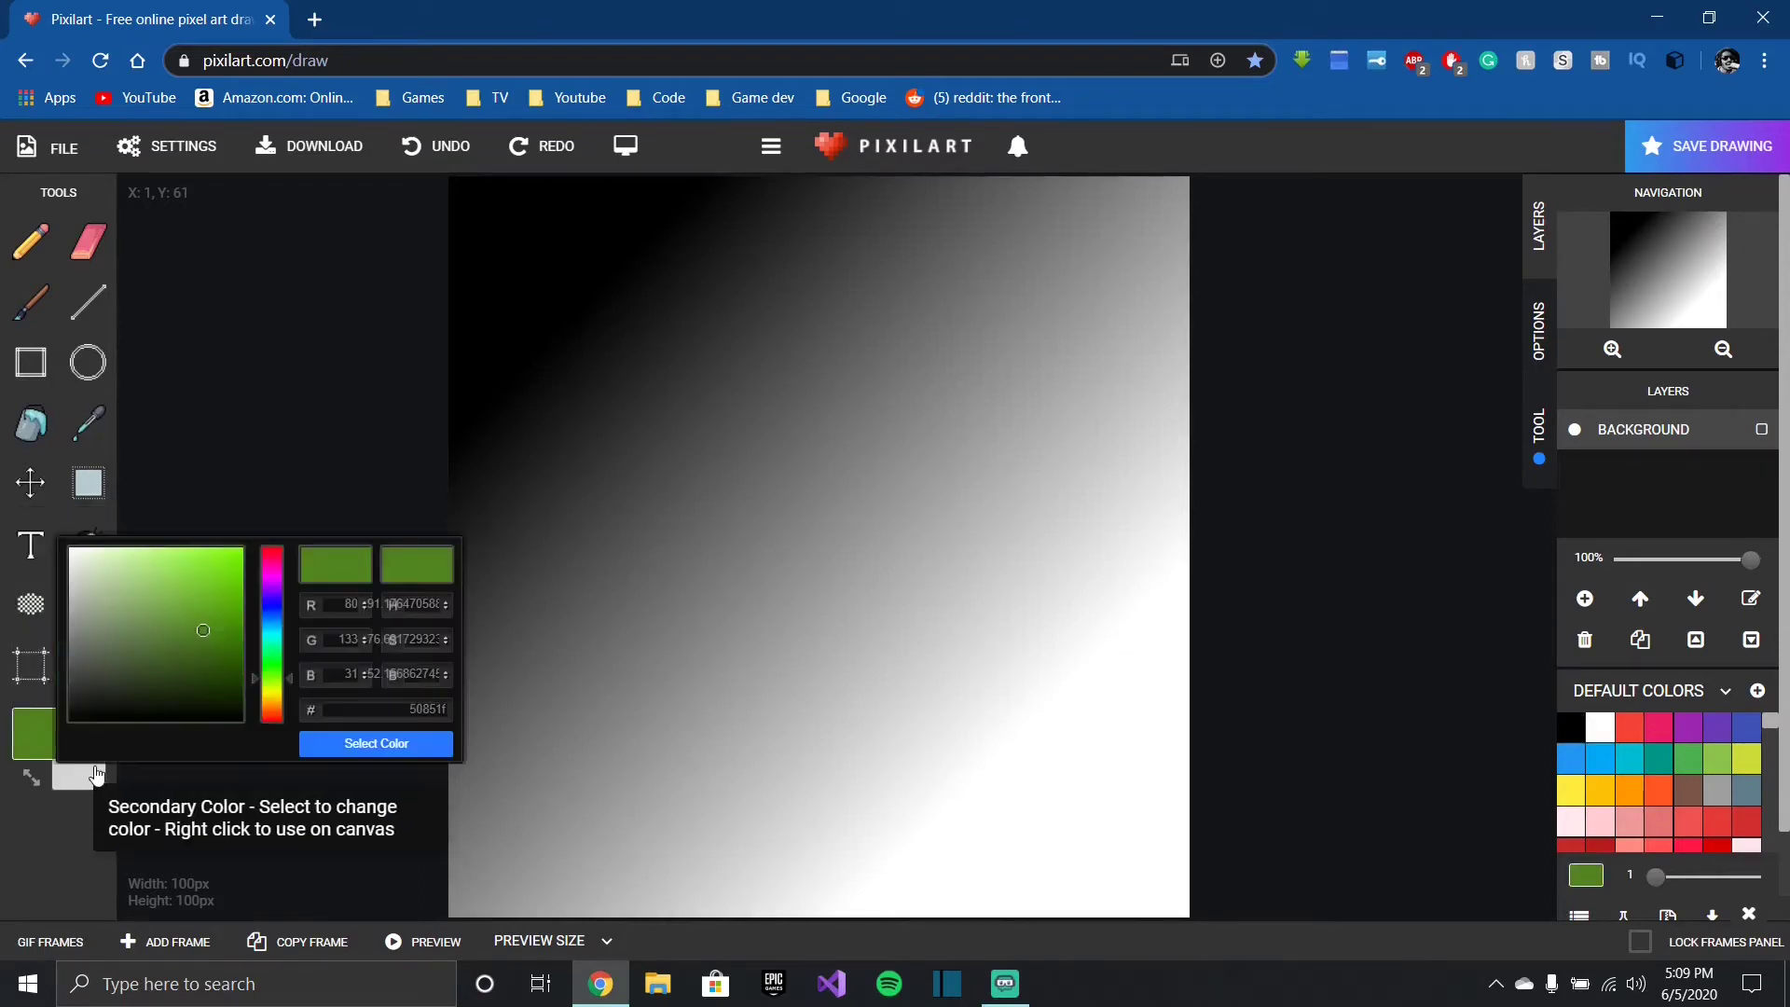
pyautogui.click(311, 776)
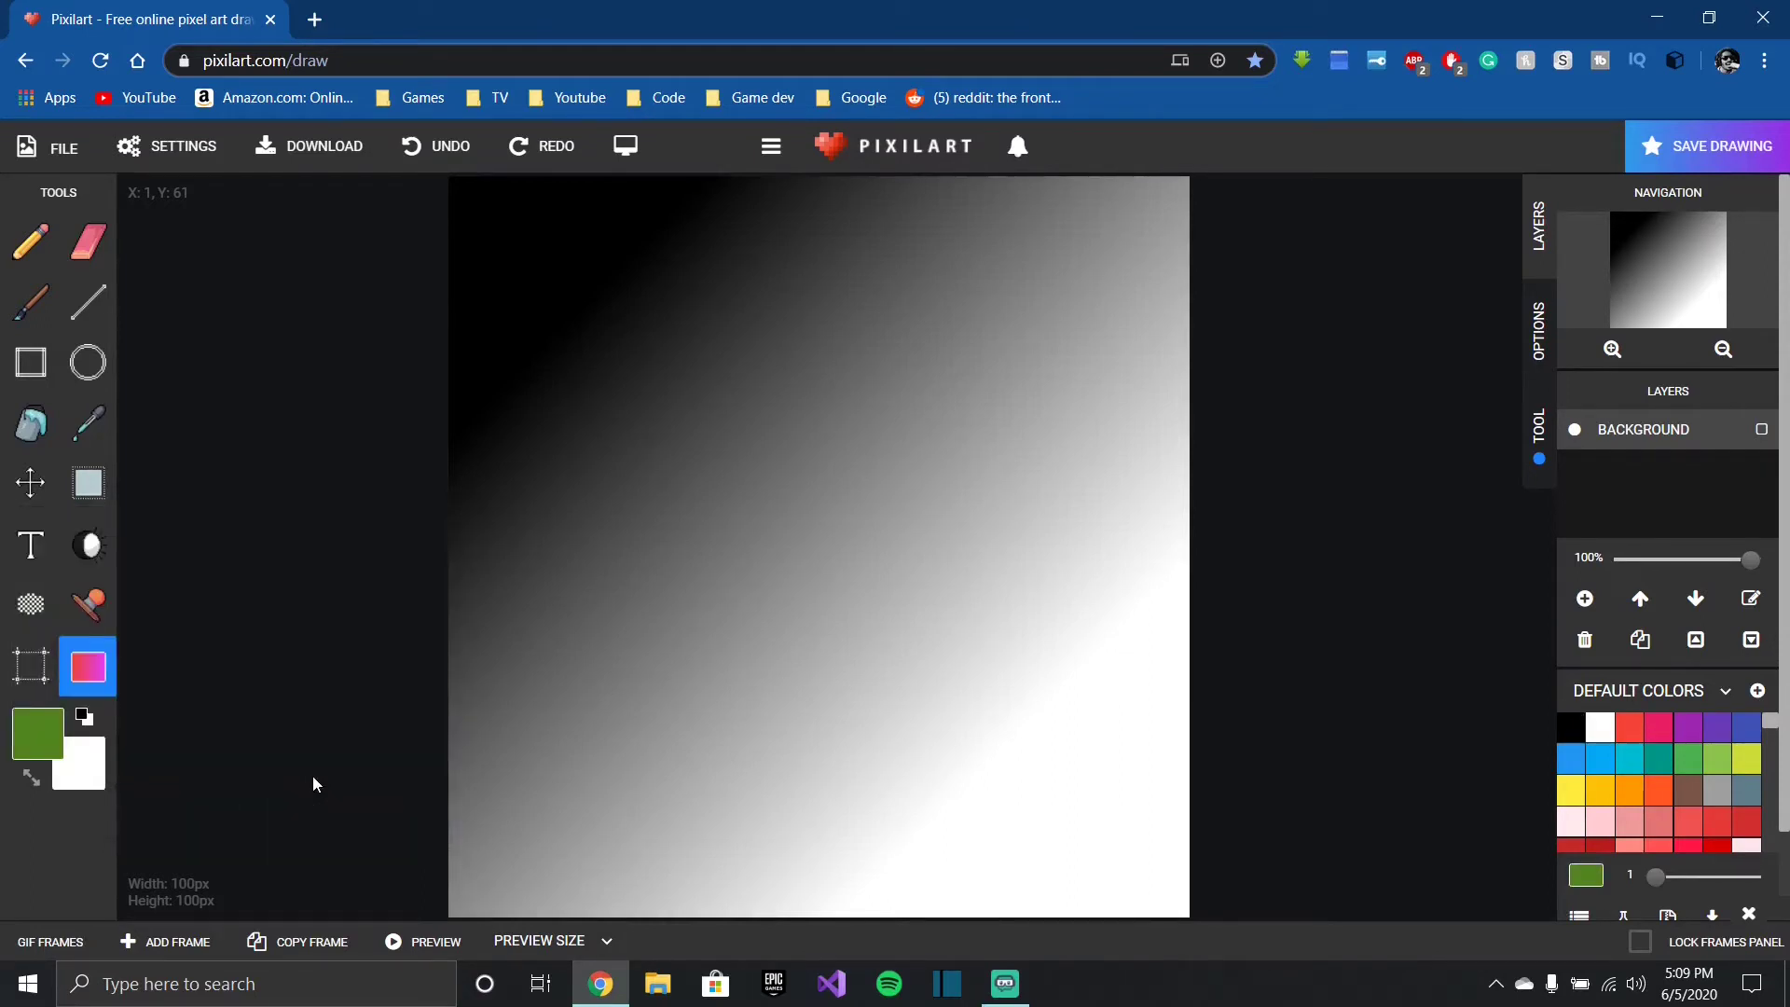
# Step: Swap colours for a green-to-white gradient, add green strokes, and extend a white line across the lower left
pyautogui.press('x')
pyautogui.press('x')
pyautogui.moveTo(724, 481); pyautogui.dragTo(292, 581)
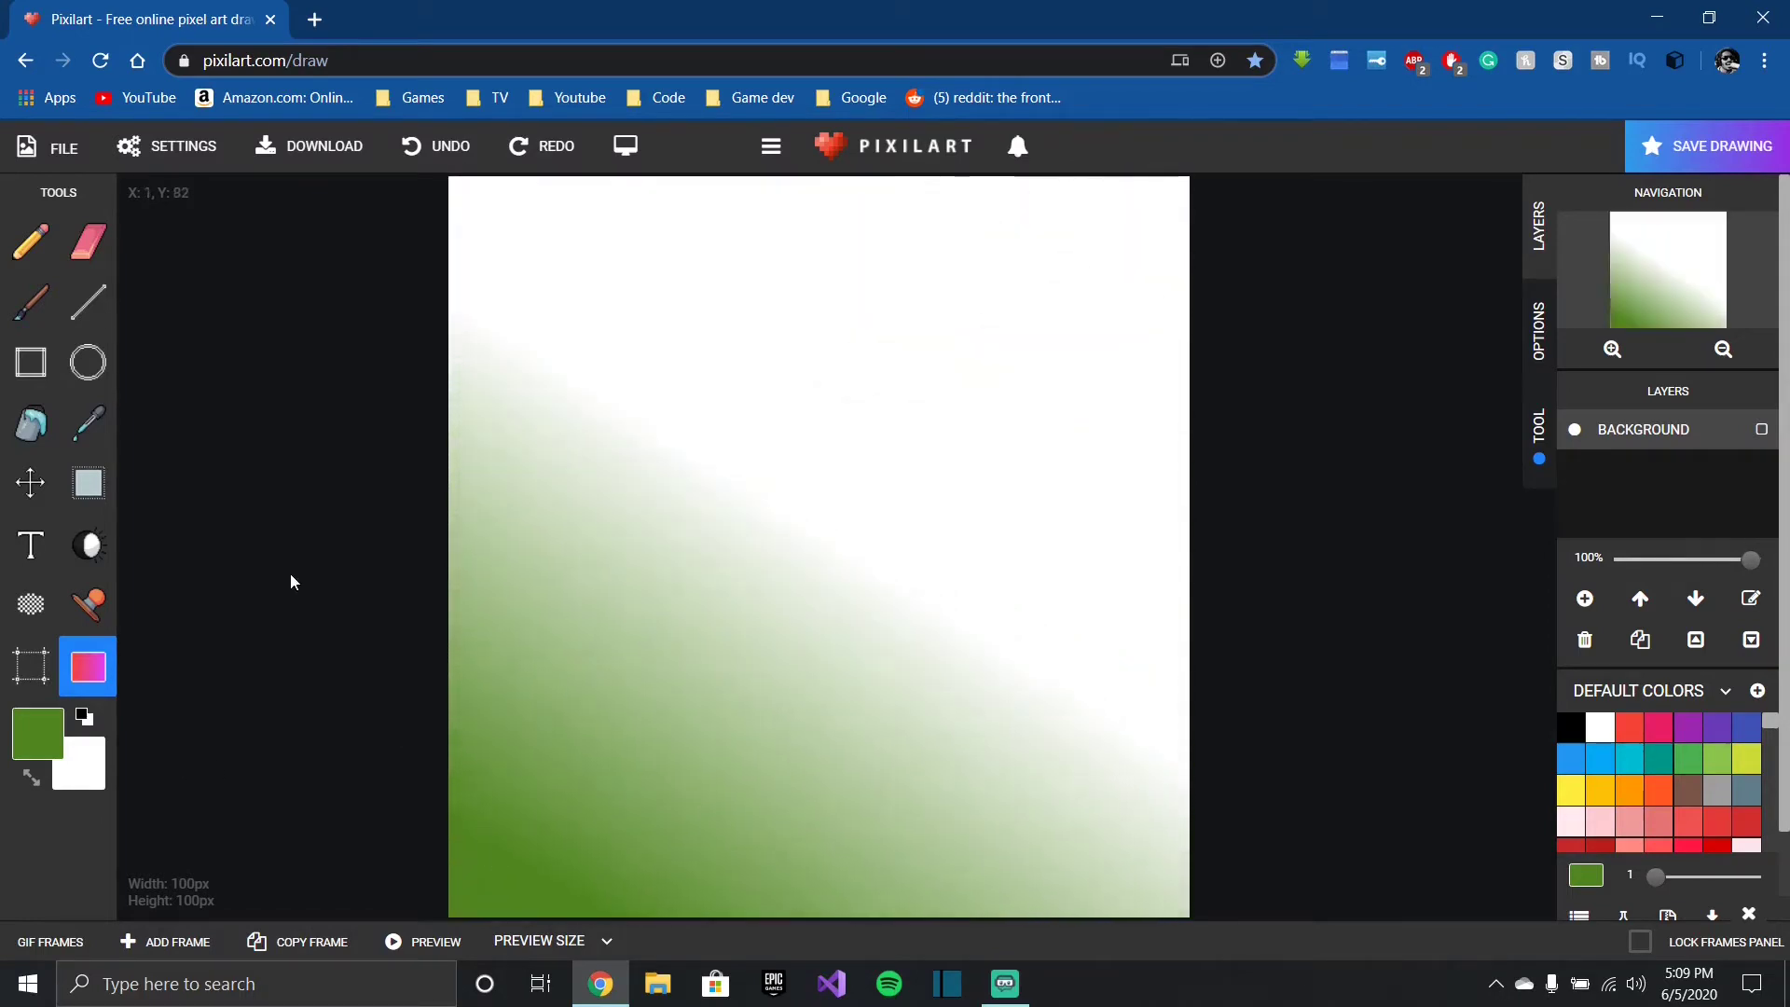
pyautogui.click(32, 245)
pyautogui.moveTo(786, 542); pyautogui.dragTo(766, 620)
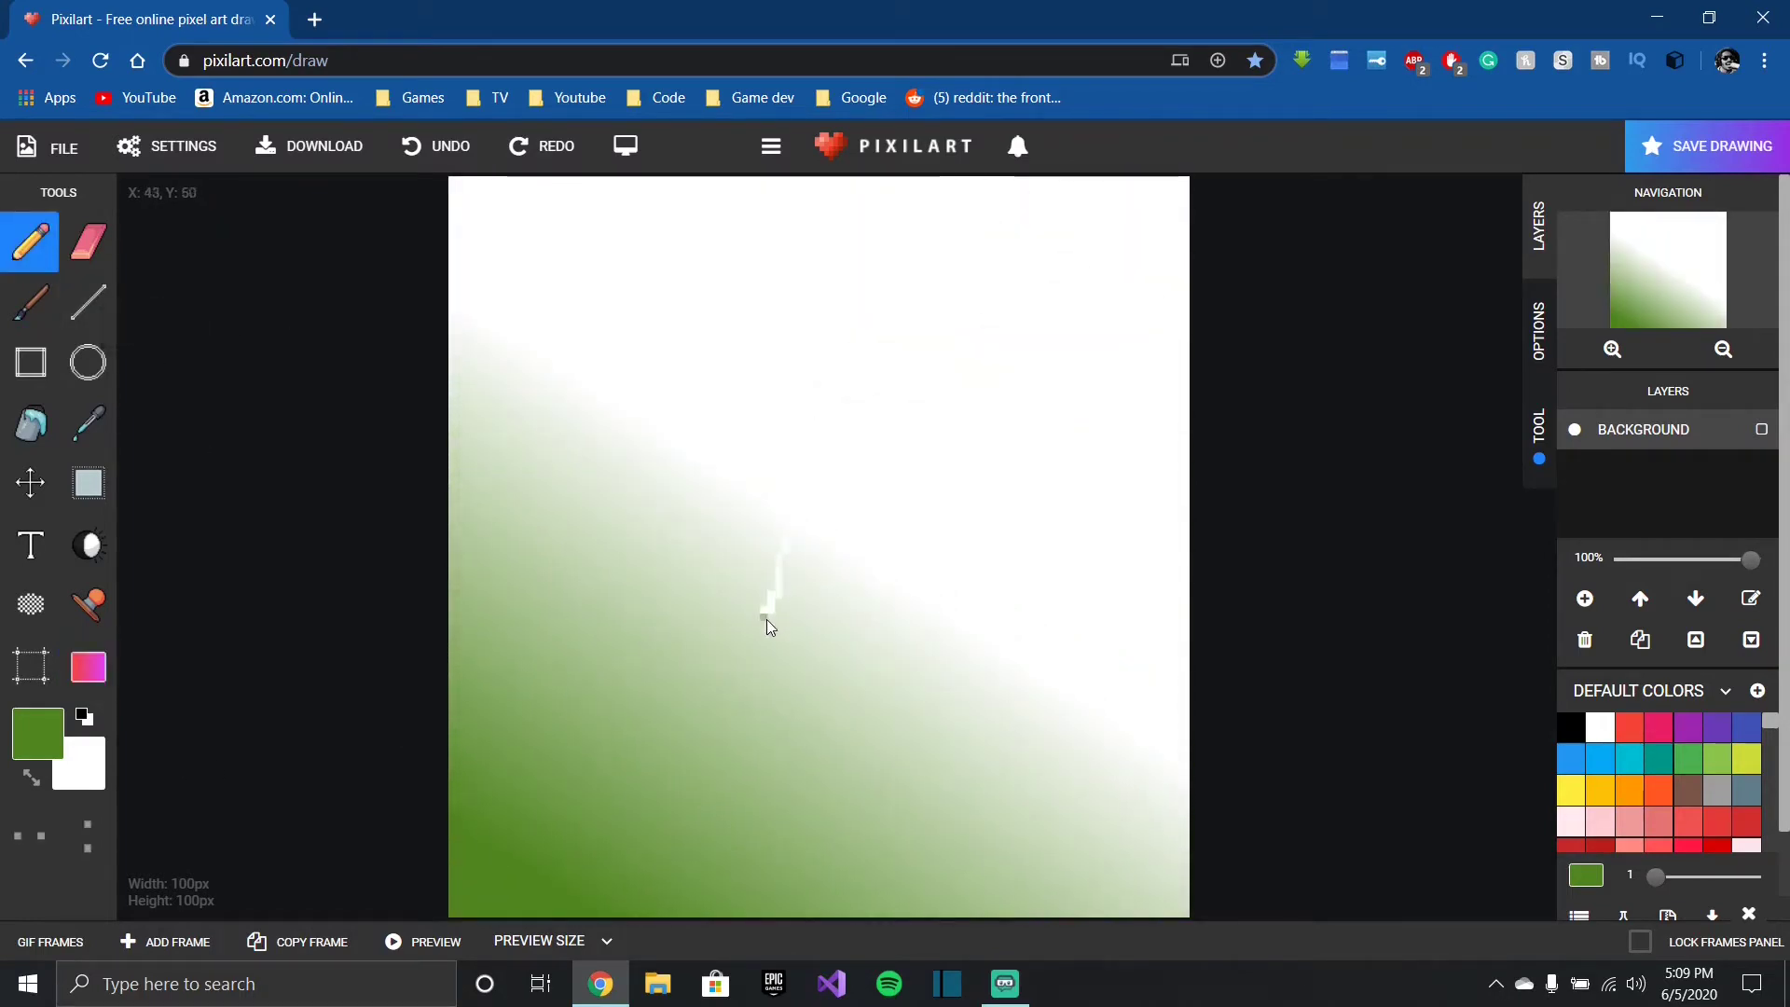
pyautogui.moveTo(693, 469)
pyautogui.mouseDown()
pyautogui.moveTo(920, 486)
pyautogui.moveTo(898, 667)
pyautogui.moveTo(830, 615)
pyautogui.moveTo(829, 540)
pyautogui.moveTo(998, 614)
pyautogui.moveTo(987, 692)
pyautogui.mouseUp()
pyautogui.rightClick(934, 484)
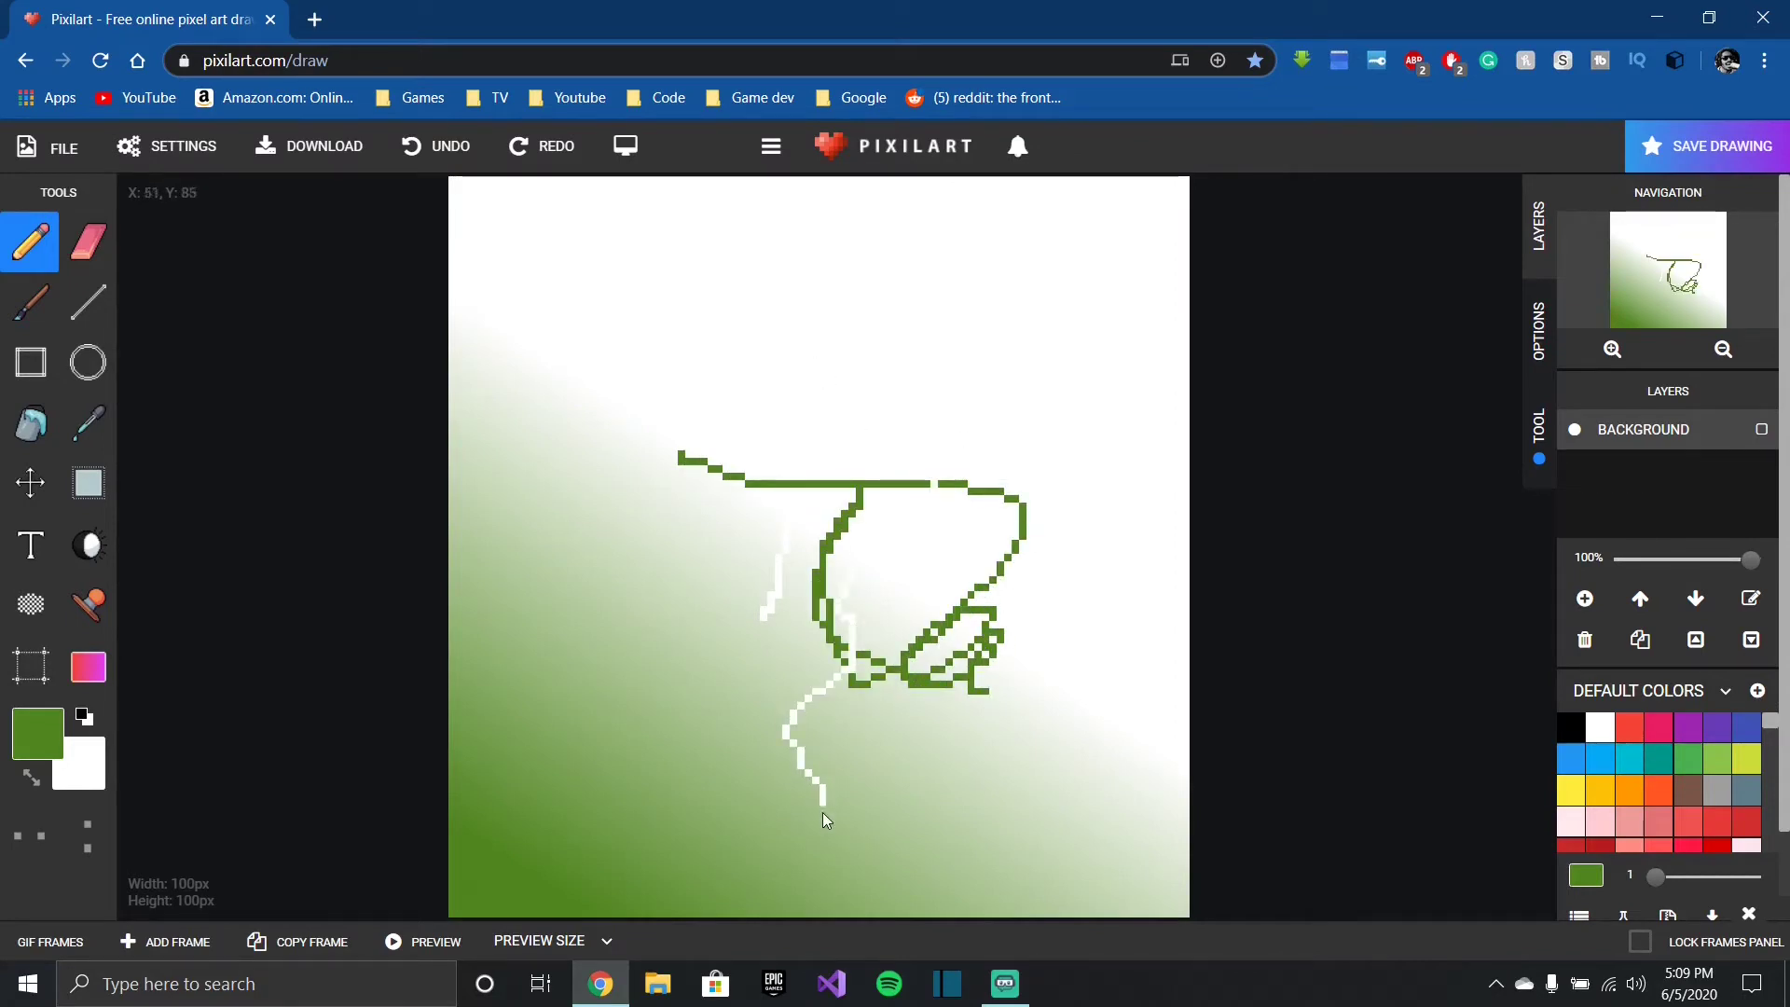
pyautogui.moveTo(824, 819)
pyautogui.mouseDown()
pyautogui.moveTo(470, 797)
pyautogui.moveTo(455, 843)
pyautogui.moveTo(348, 683)
pyautogui.mouseUp()
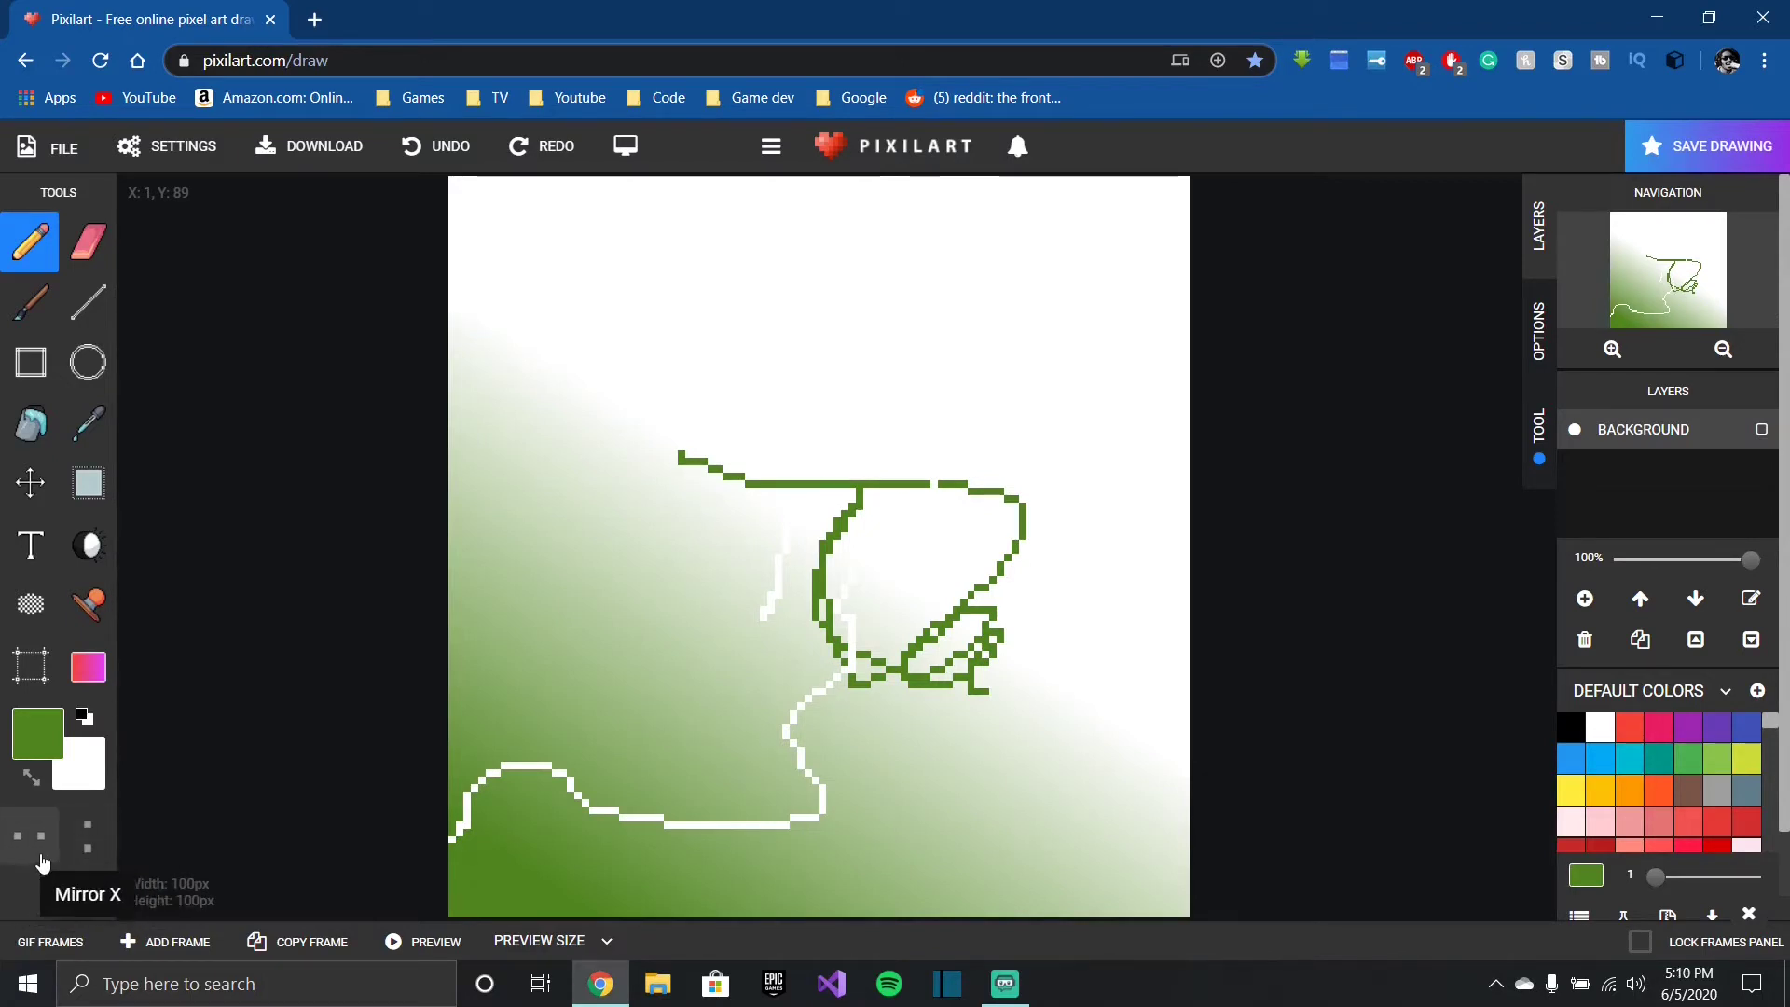
# Step: With Mirror Y on, draw green loops mirrored top and bottom, then turn mirroring off
pyautogui.click(88, 835)
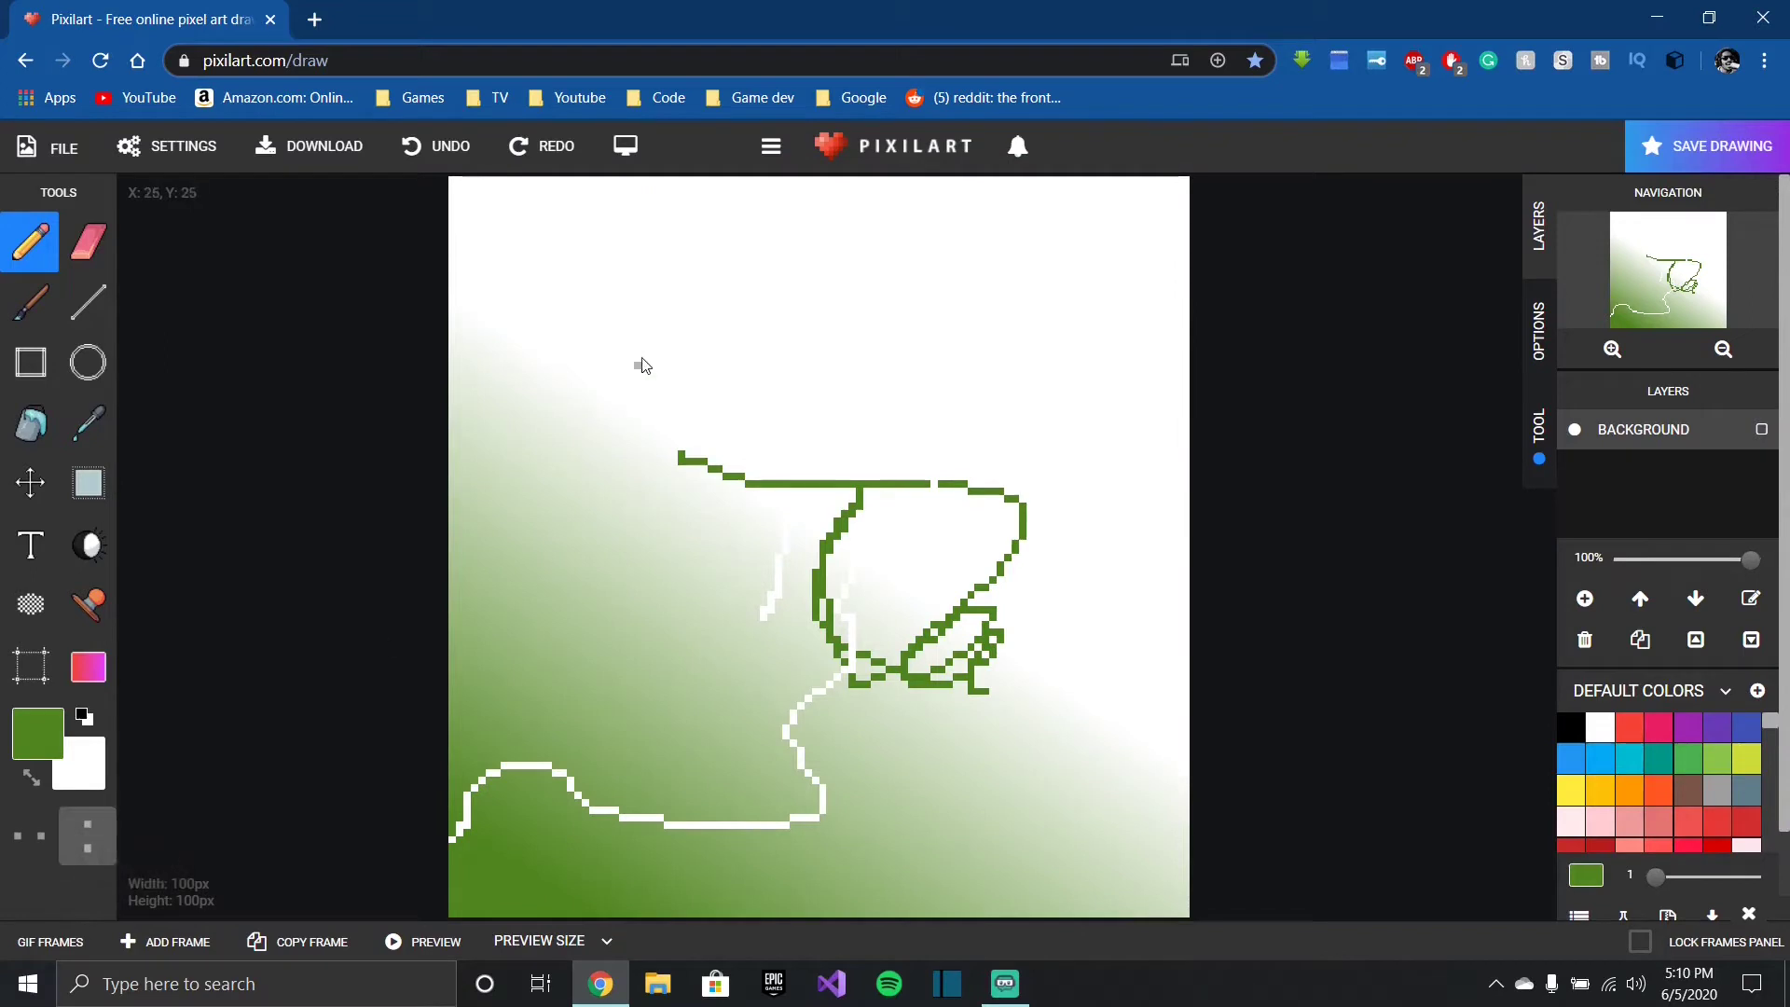
pyautogui.moveTo(646, 343)
pyautogui.mouseDown()
pyautogui.moveTo(693, 423)
pyautogui.moveTo(824, 539)
pyautogui.mouseUp()
pyautogui.moveTo(798, 625)
pyautogui.mouseDown()
pyautogui.moveTo(731, 795)
pyautogui.moveTo(901, 829)
pyautogui.moveTo(953, 716)
pyautogui.moveTo(844, 559)
pyautogui.mouseUp()
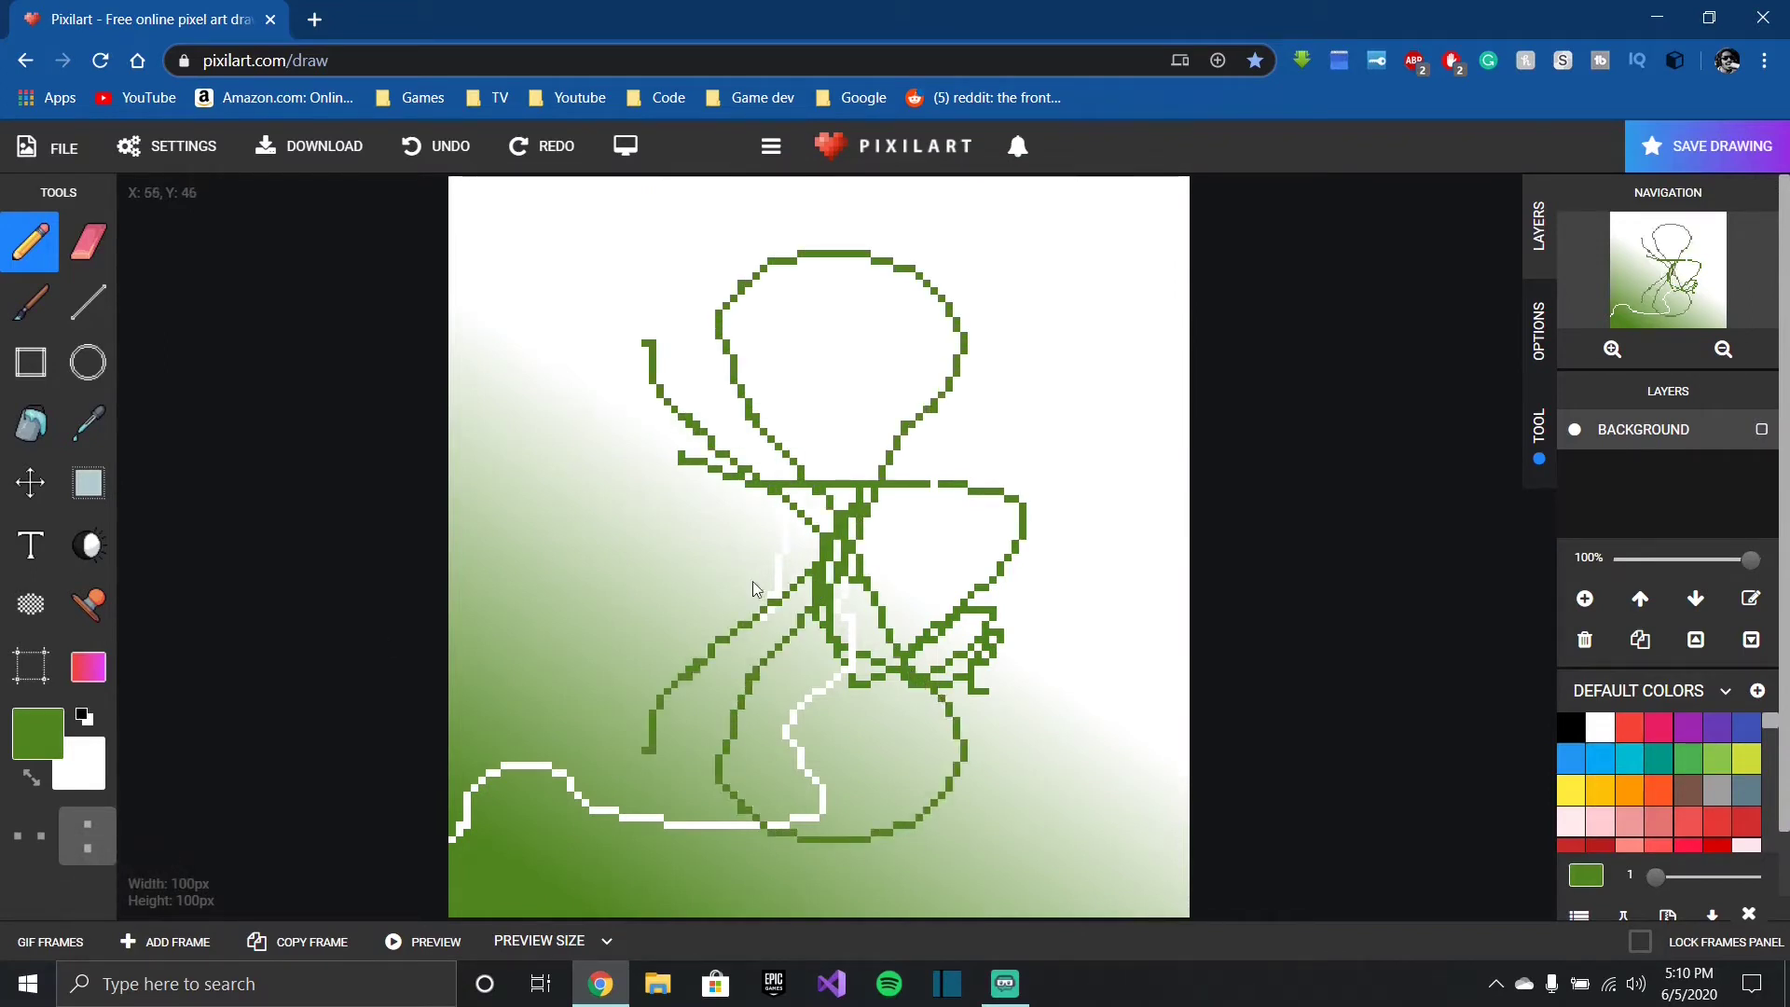
pyautogui.click(88, 836)
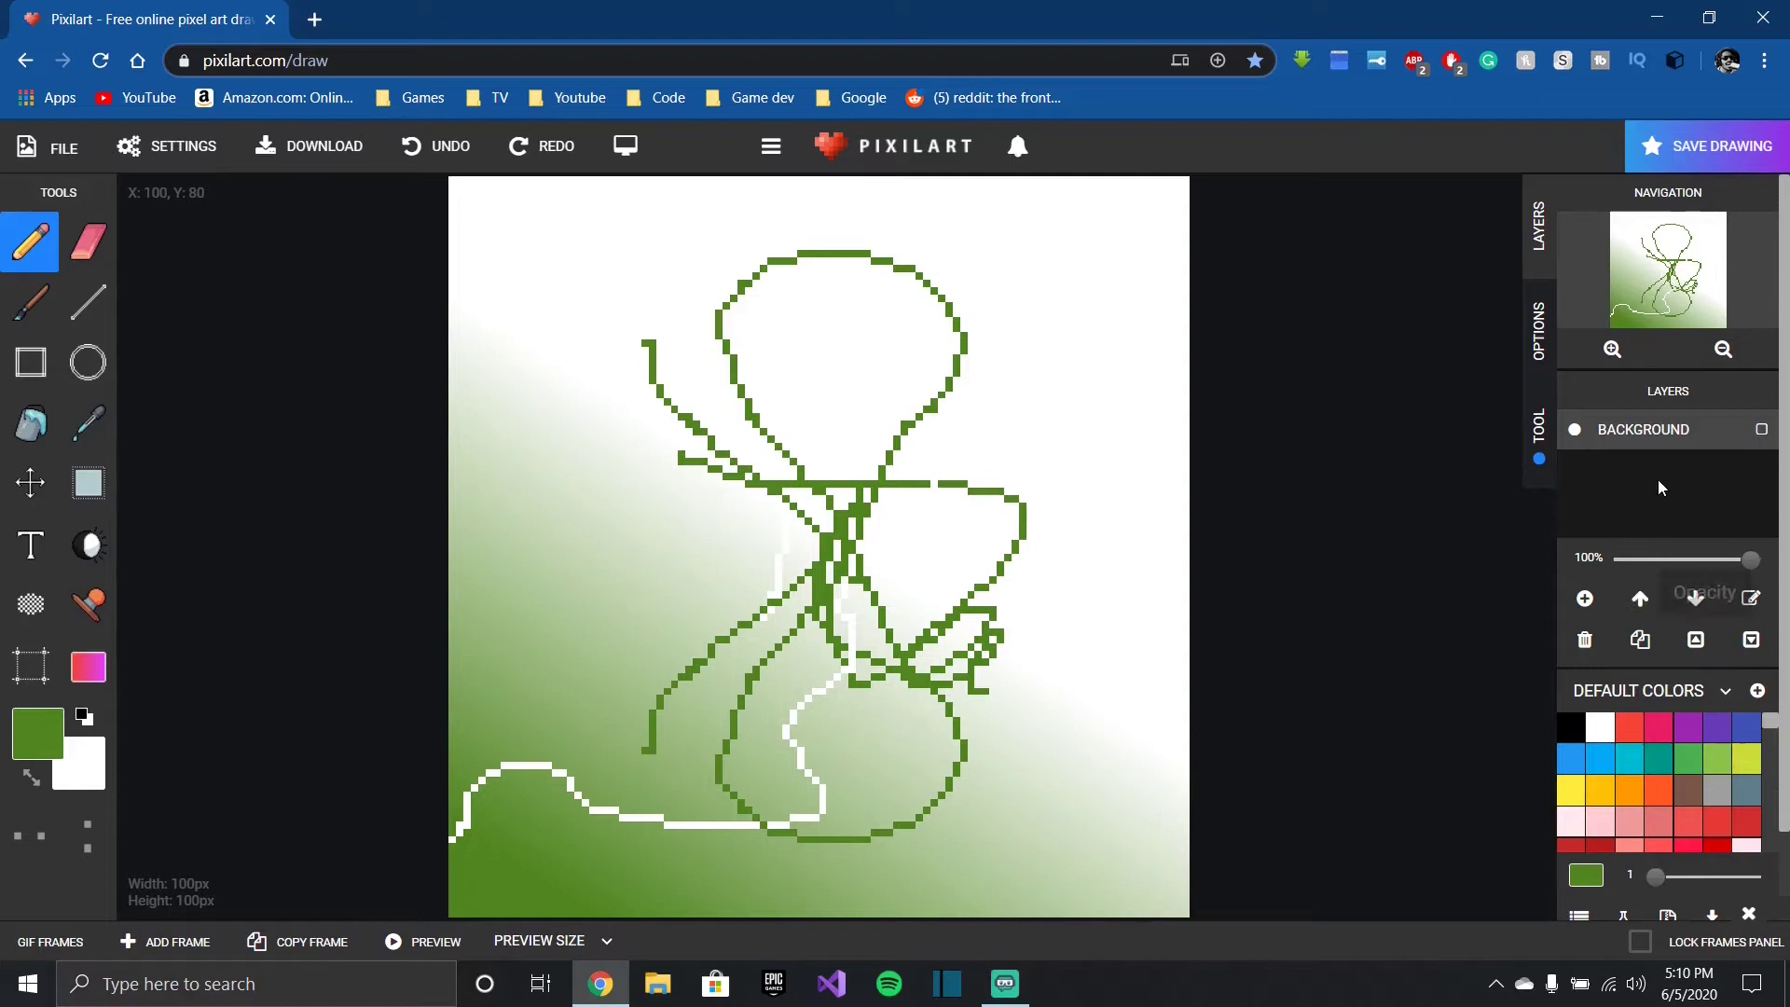
# Step: Look through the global and tool options, trying the Brush before returning to the Pencil
pyautogui.click(1540, 371)
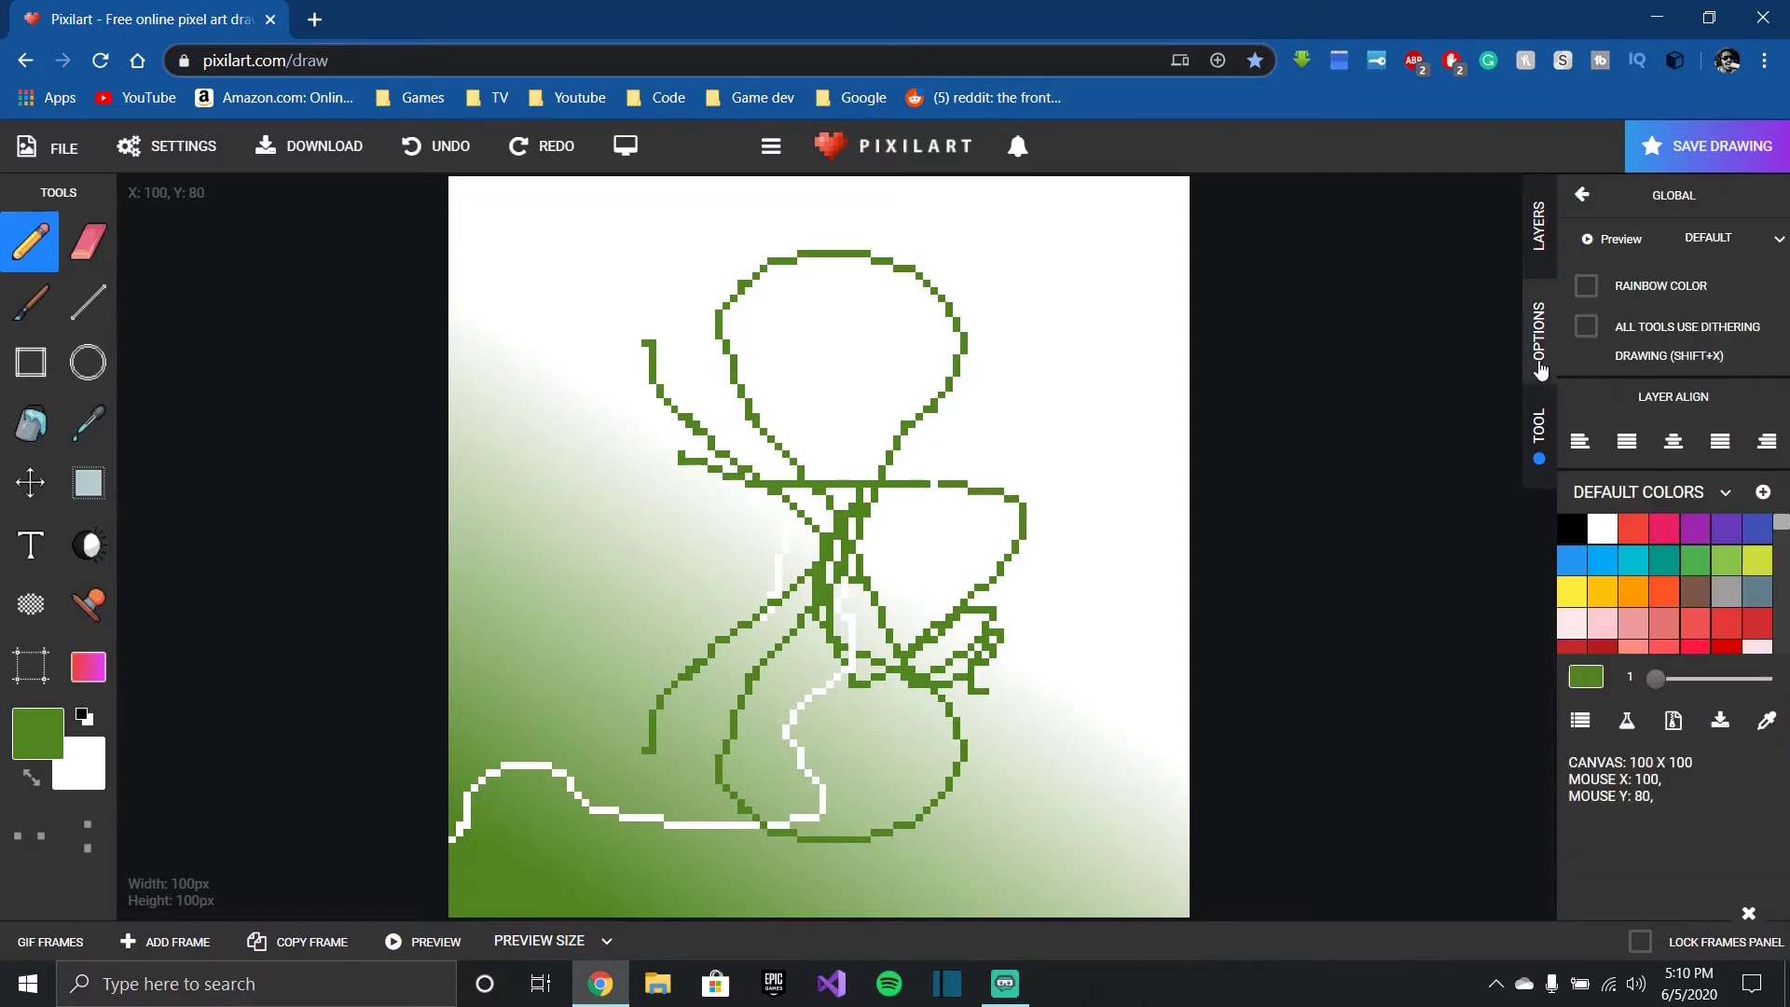
pyautogui.click(1718, 240)
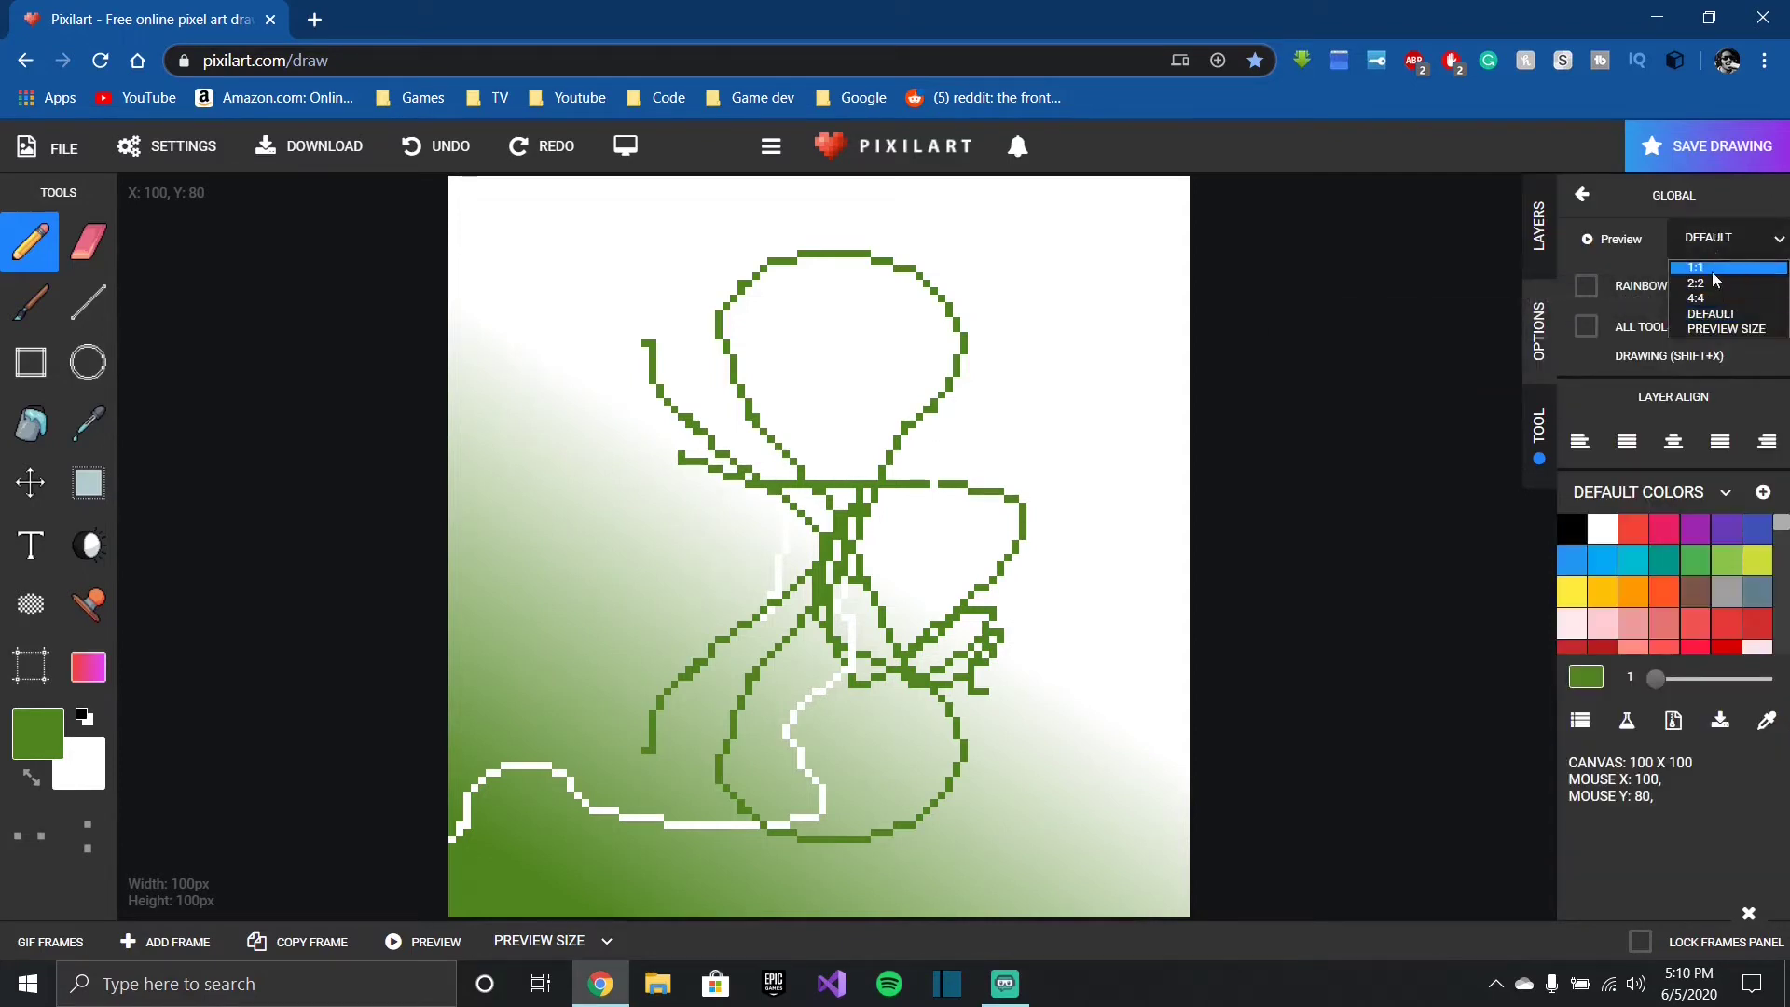
pyautogui.click(1718, 228)
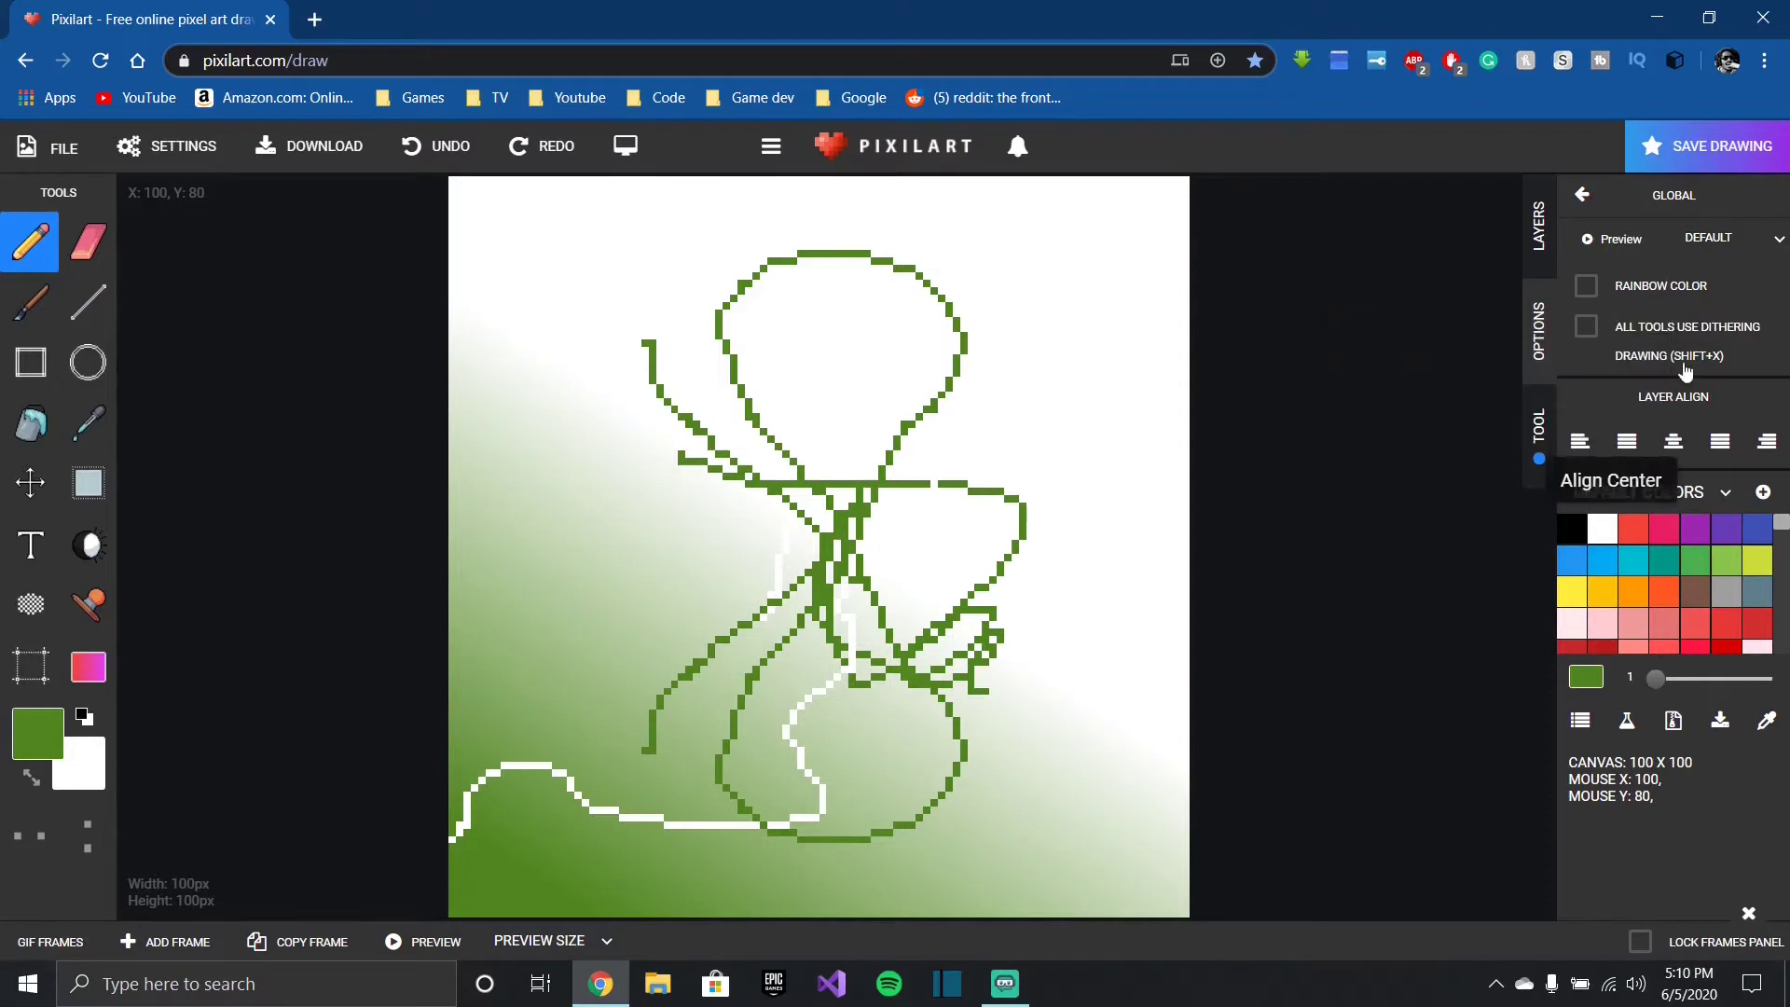
pyautogui.click(1549, 454)
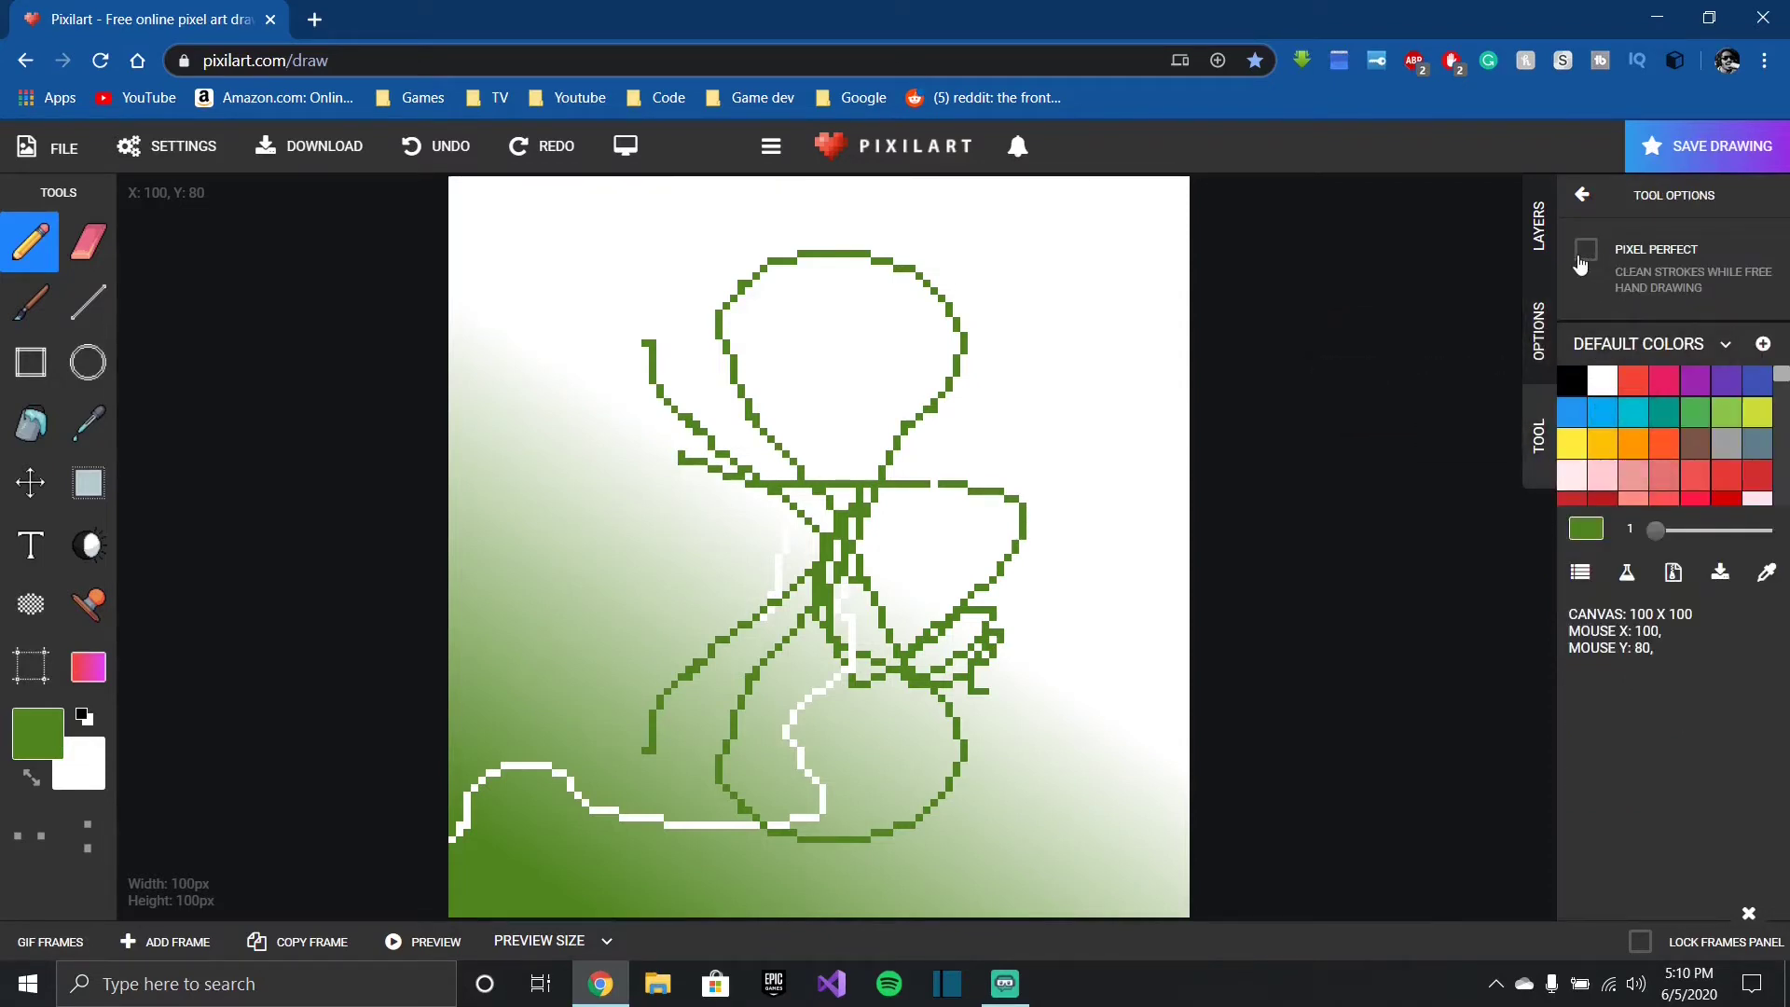
pyautogui.click(28, 289)
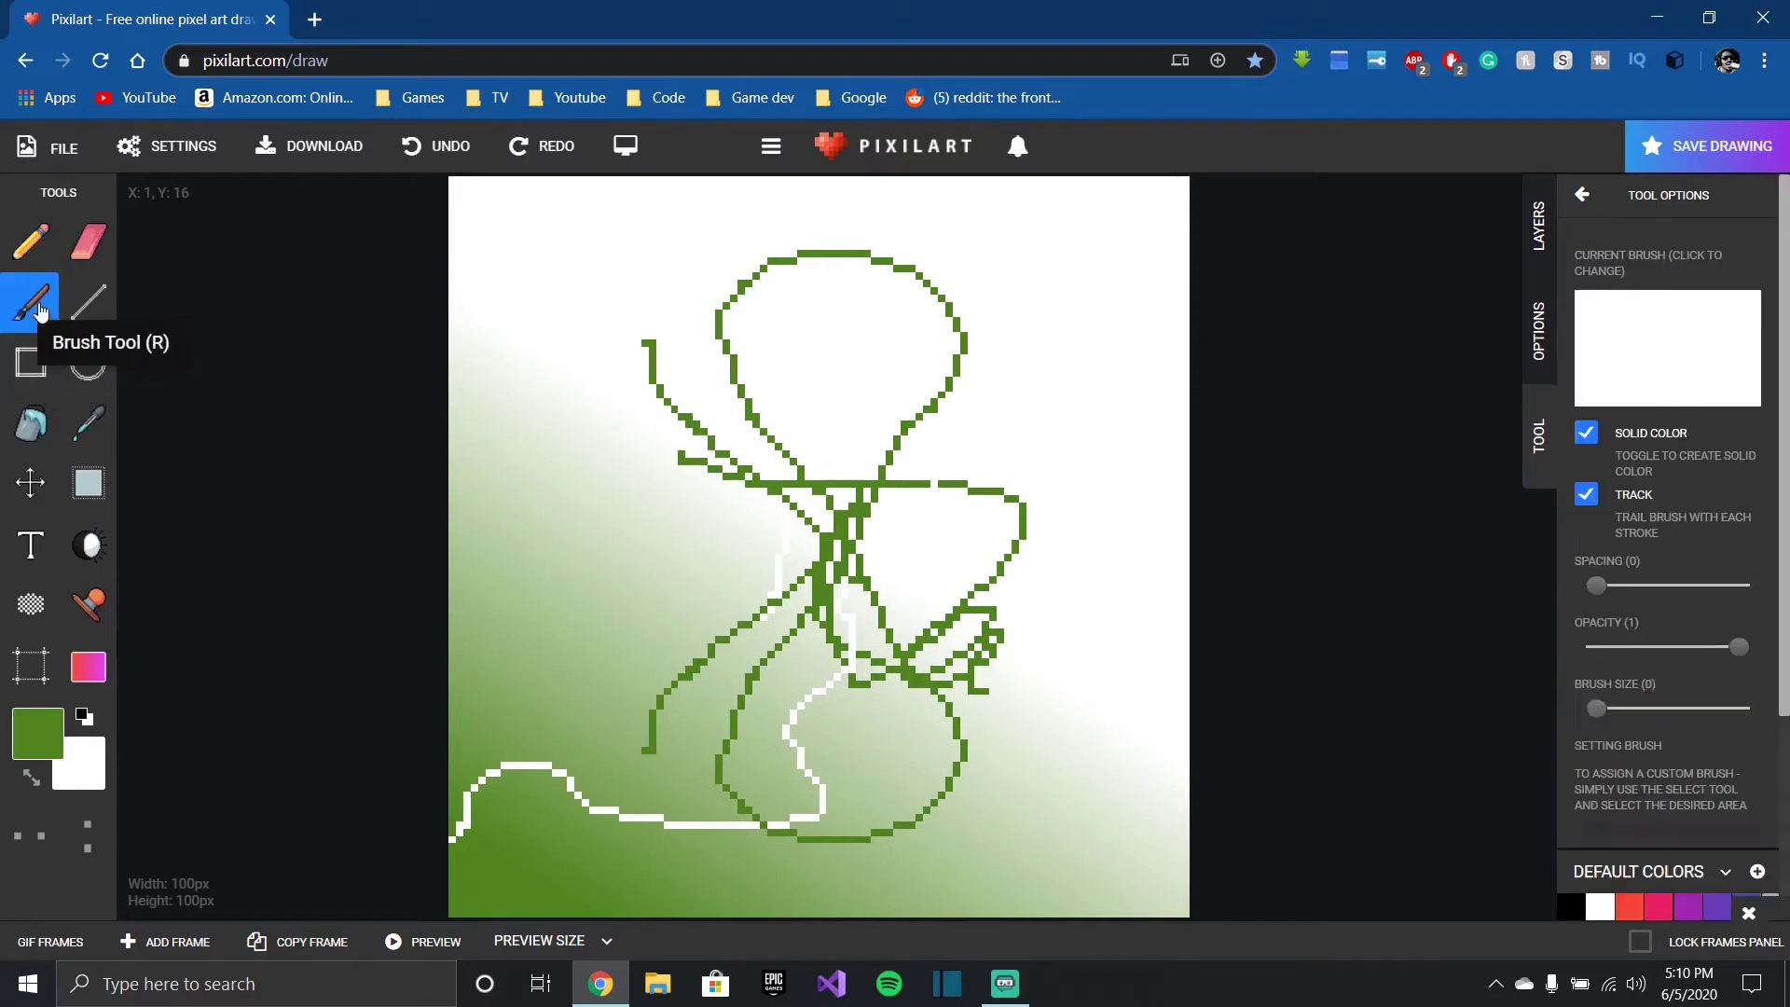
pyautogui.click(29, 252)
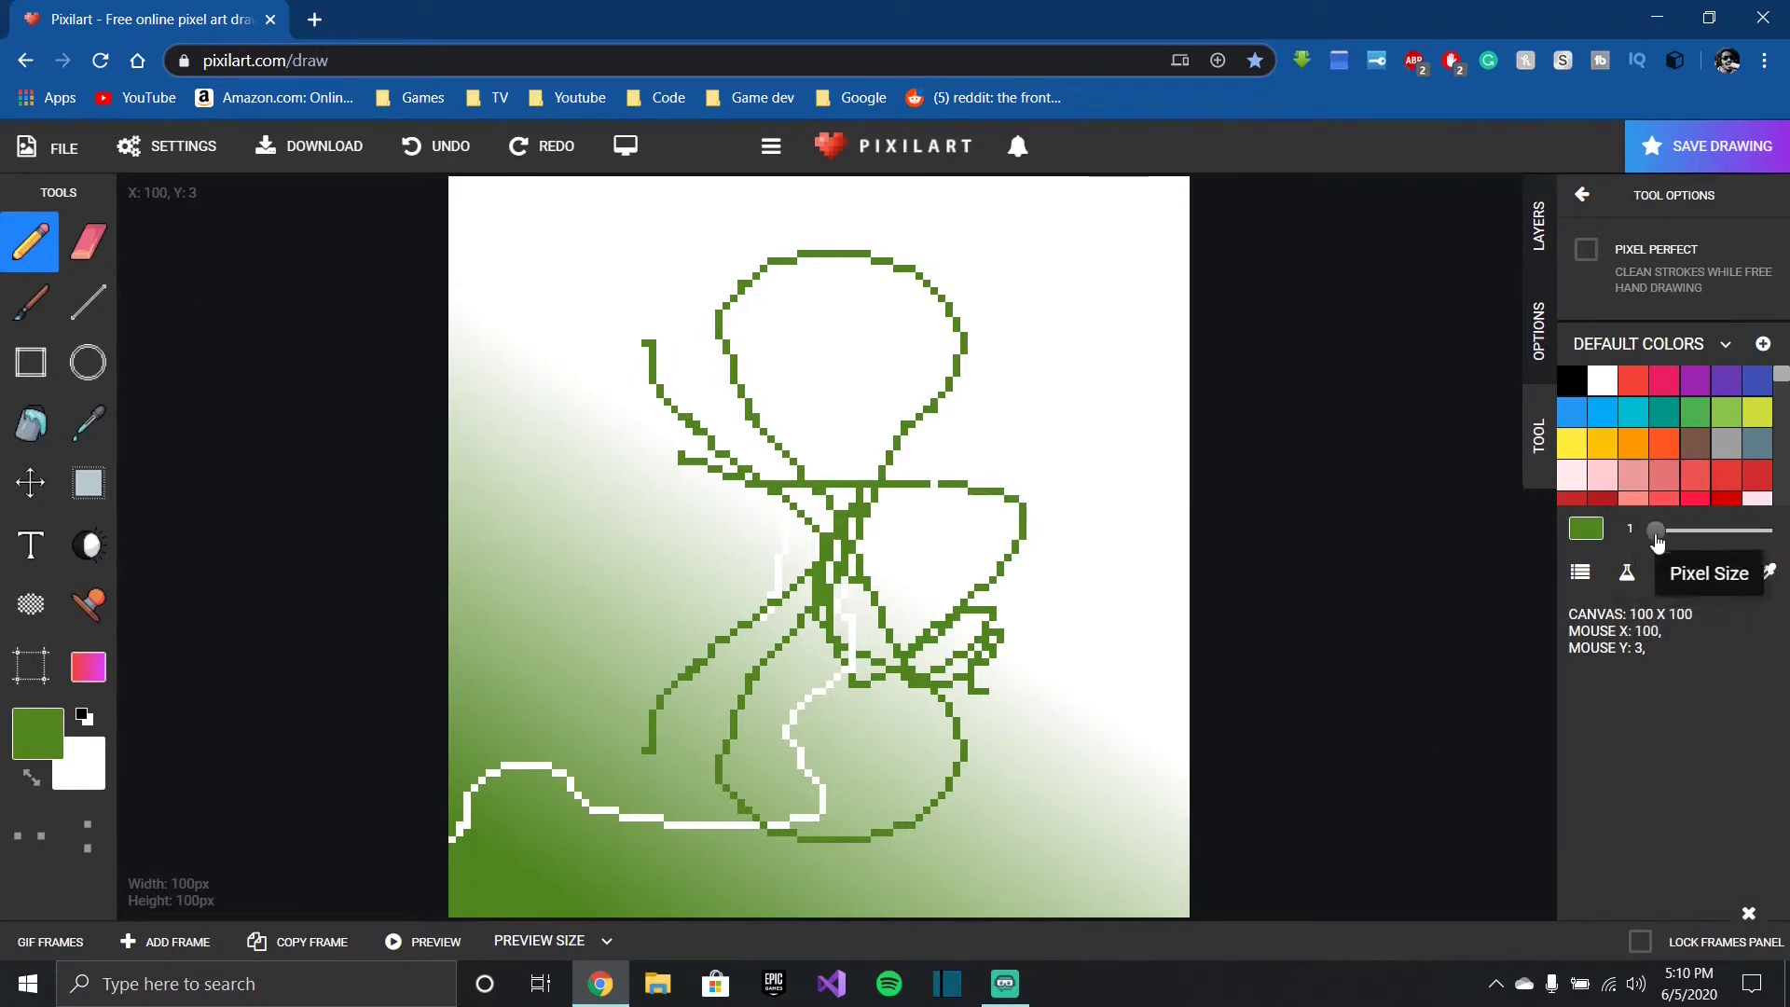
# Step: At pencil size 8, paint a thick green curl around a white hole, then reset the size to 1
pyautogui.moveTo(1656, 531)
pyautogui.mouseDown()
pyautogui.moveTo(1725, 531)
pyautogui.moveTo(1705, 530)
pyautogui.mouseUp()
pyautogui.moveTo(1049, 375)
pyautogui.mouseDown()
pyautogui.moveTo(1069, 500)
pyautogui.moveTo(996, 718)
pyautogui.moveTo(787, 653)
pyautogui.moveTo(773, 406)
pyautogui.moveTo(893, 381)
pyautogui.moveTo(860, 524)
pyautogui.moveTo(915, 622)
pyautogui.moveTo(1028, 470)
pyautogui.moveTo(974, 560)
pyautogui.mouseUp()
pyautogui.moveTo(1704, 530); pyautogui.dragTo(1595, 569)
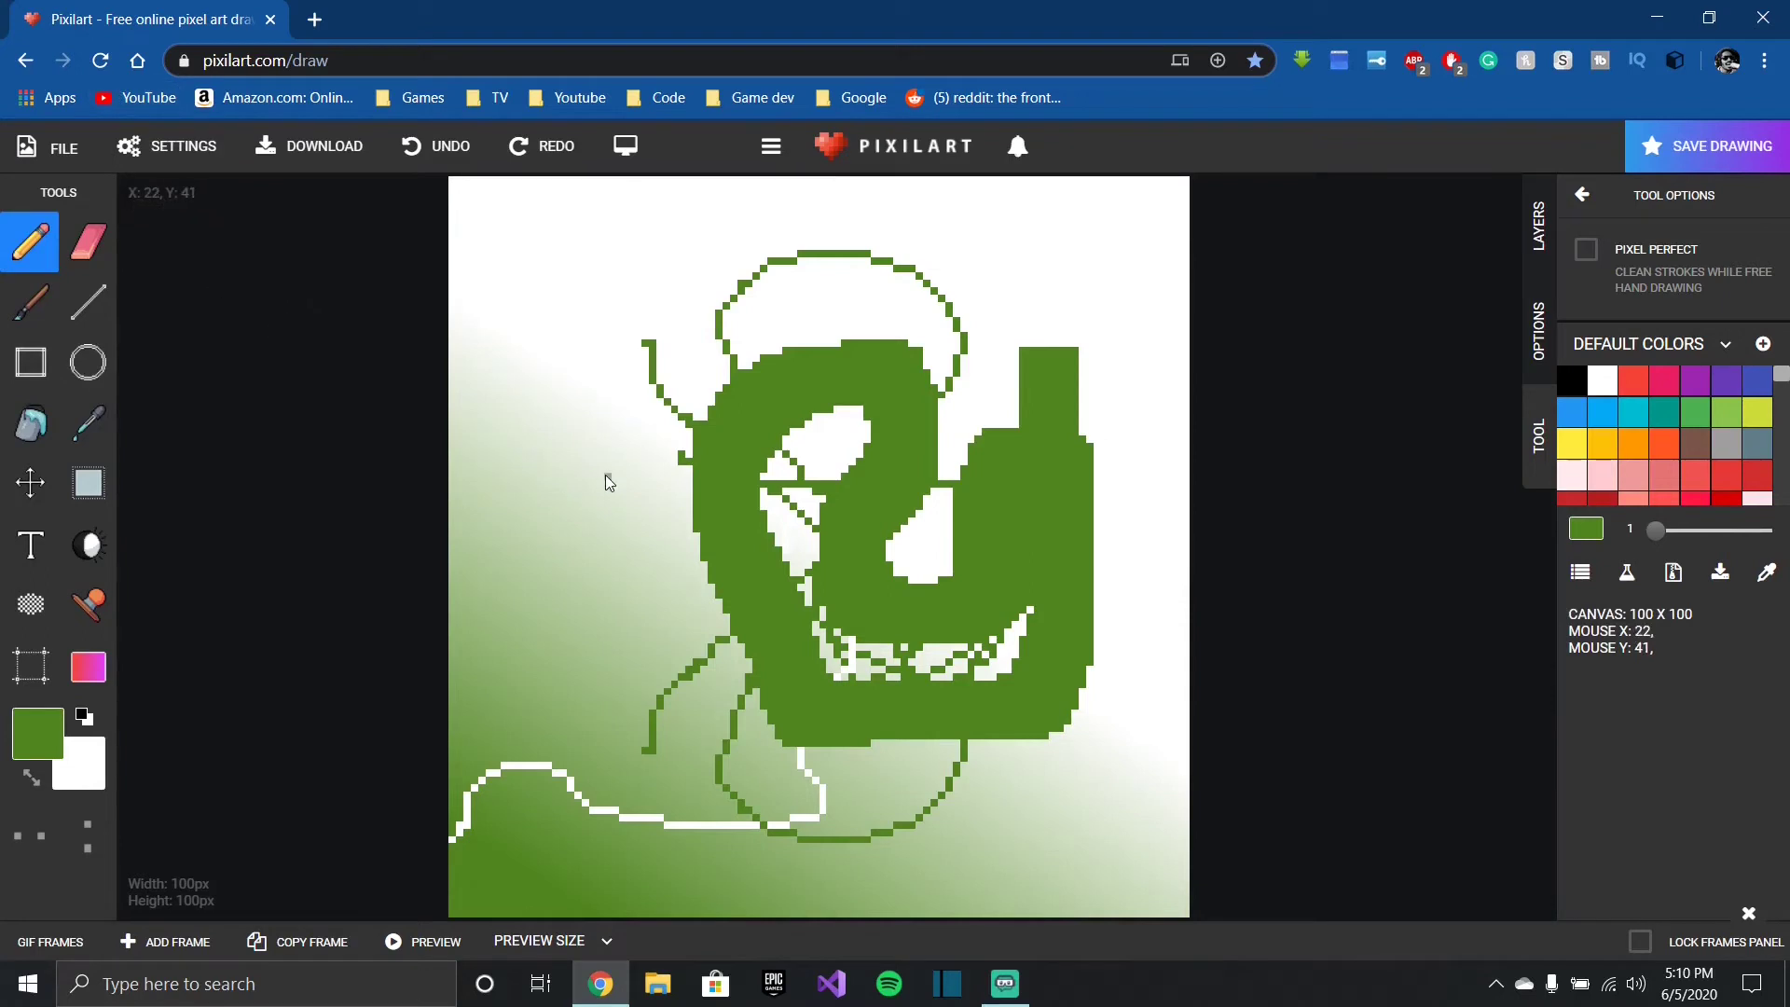
# Step: Leave the editor via the PIXILART logo, like the 'Collab with Pixel Knight' staff pick, and scroll the feed
pyautogui.click(844, 156)
pyautogui.click(1005, 198)
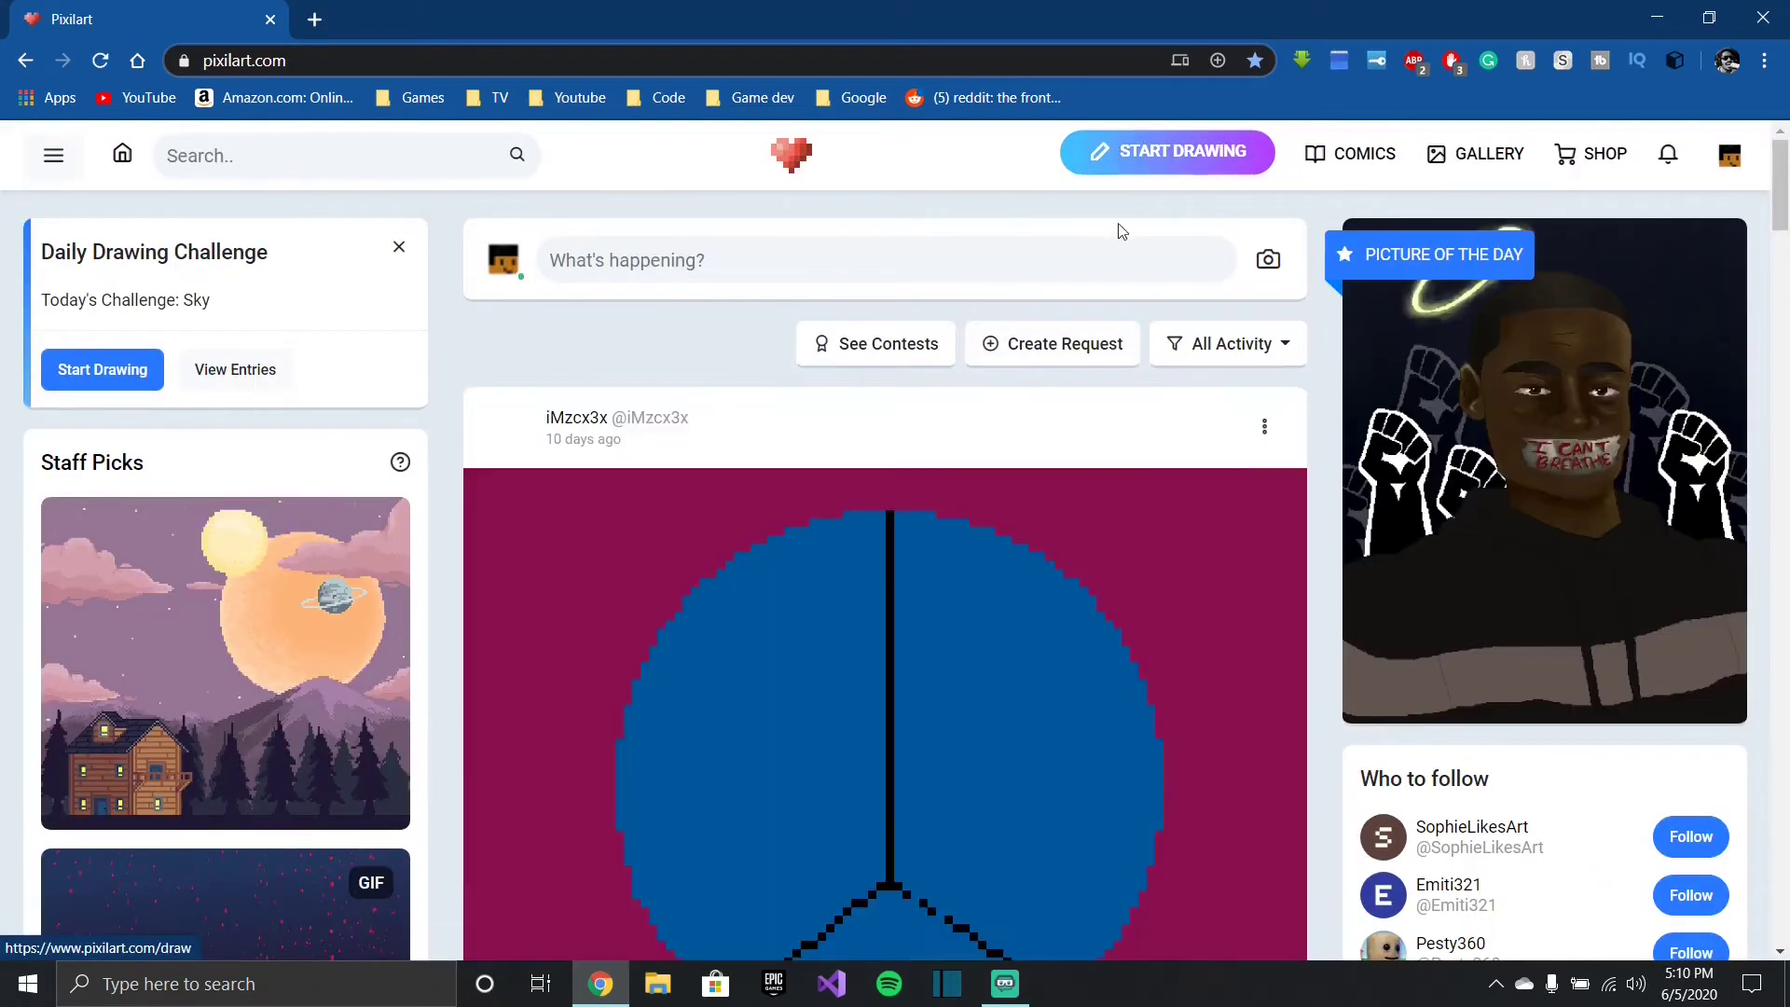
pyautogui.scroll(-3, 732, 524)
pyautogui.click(359, 555)
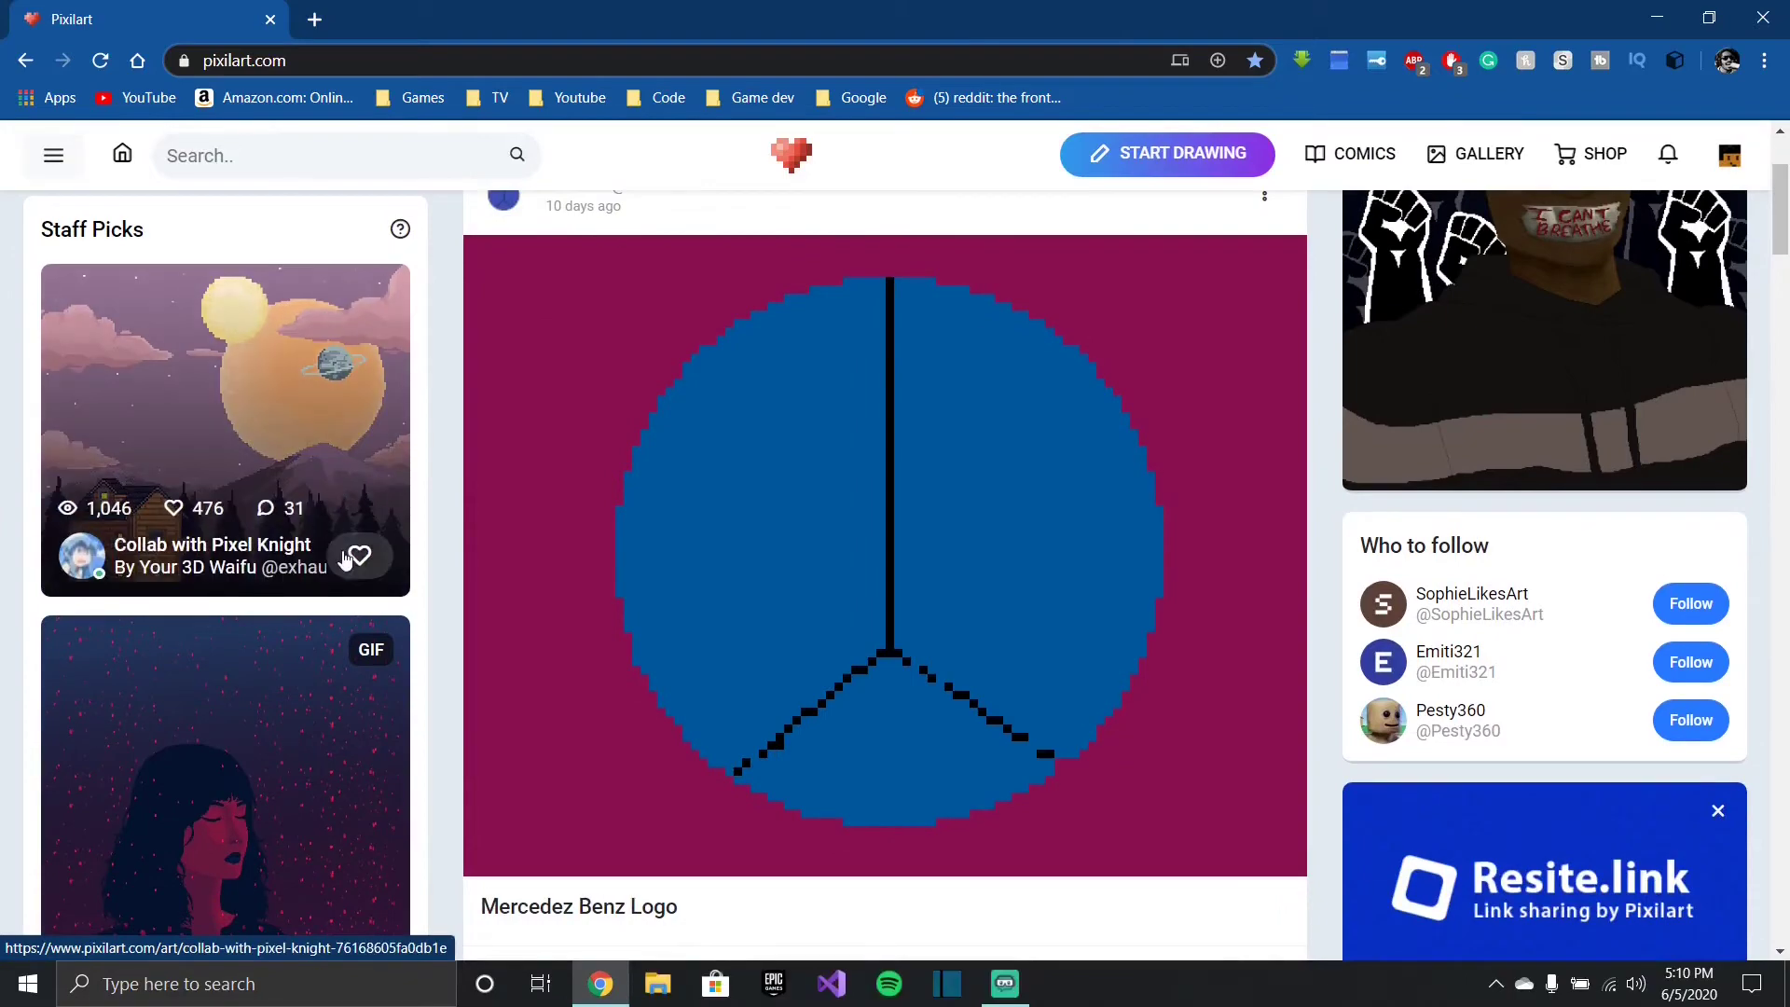
pyautogui.scroll(-6, 888, 592)
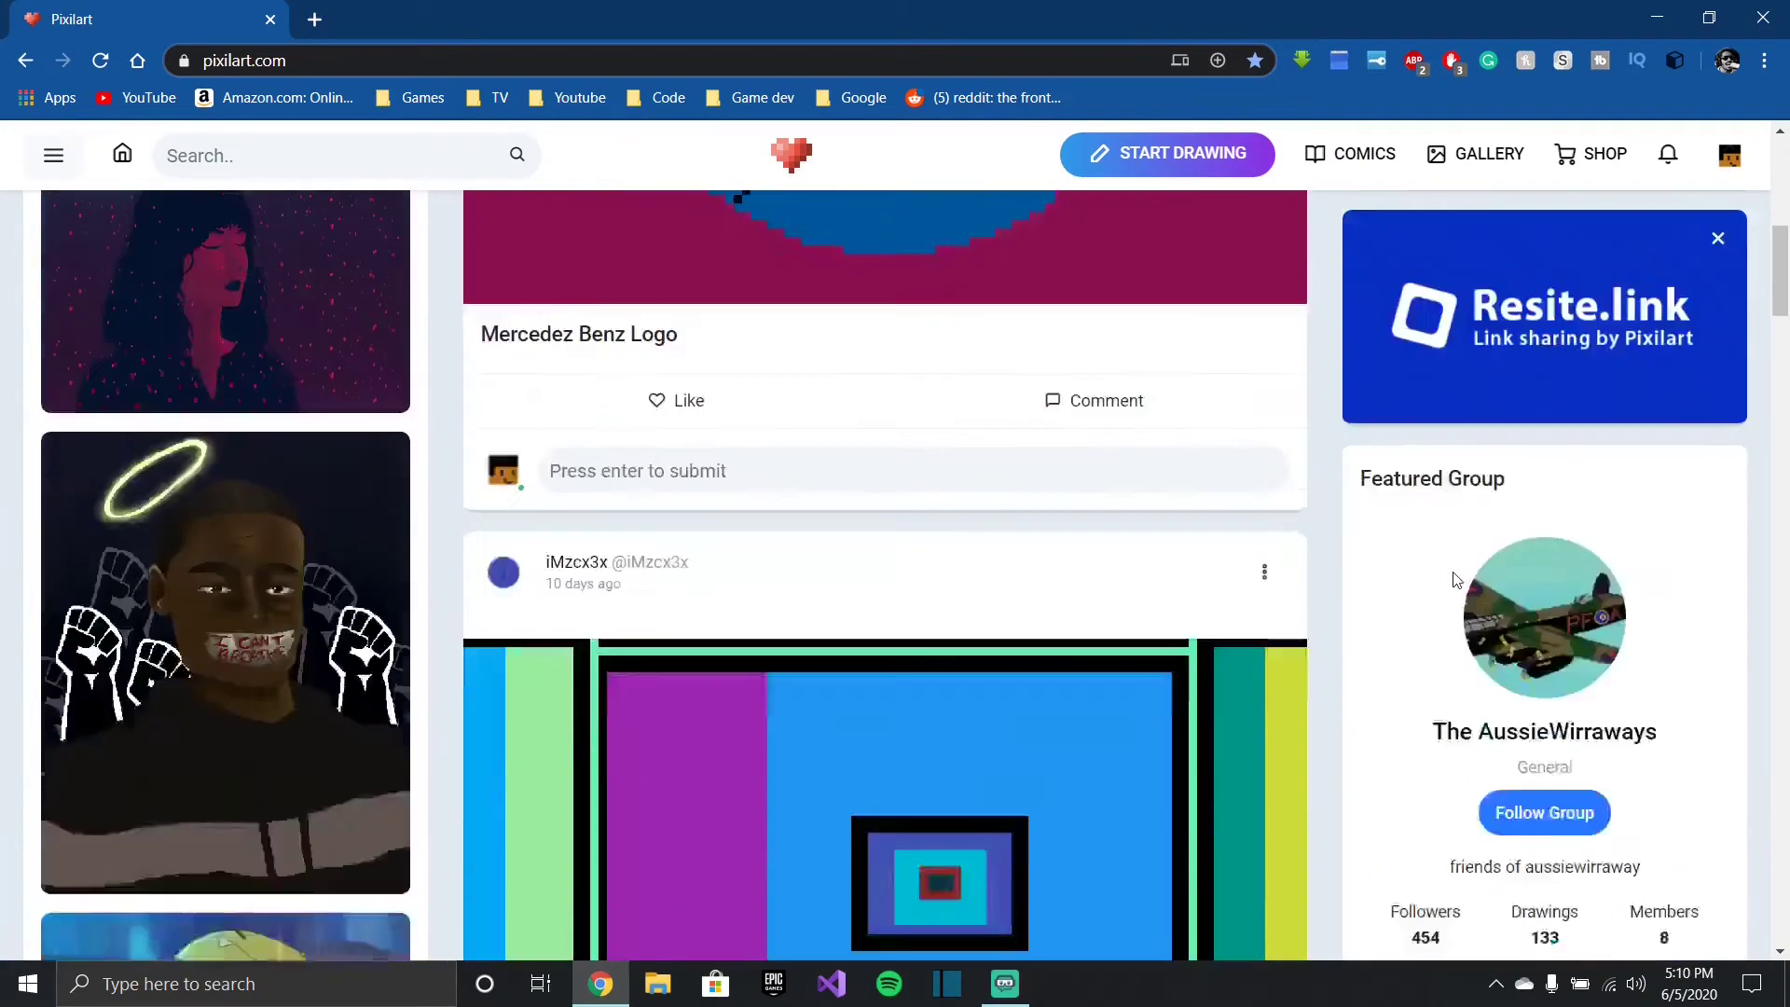
pyautogui.scroll(4, 1450, 572)
pyautogui.scroll(5, 1088, 600)
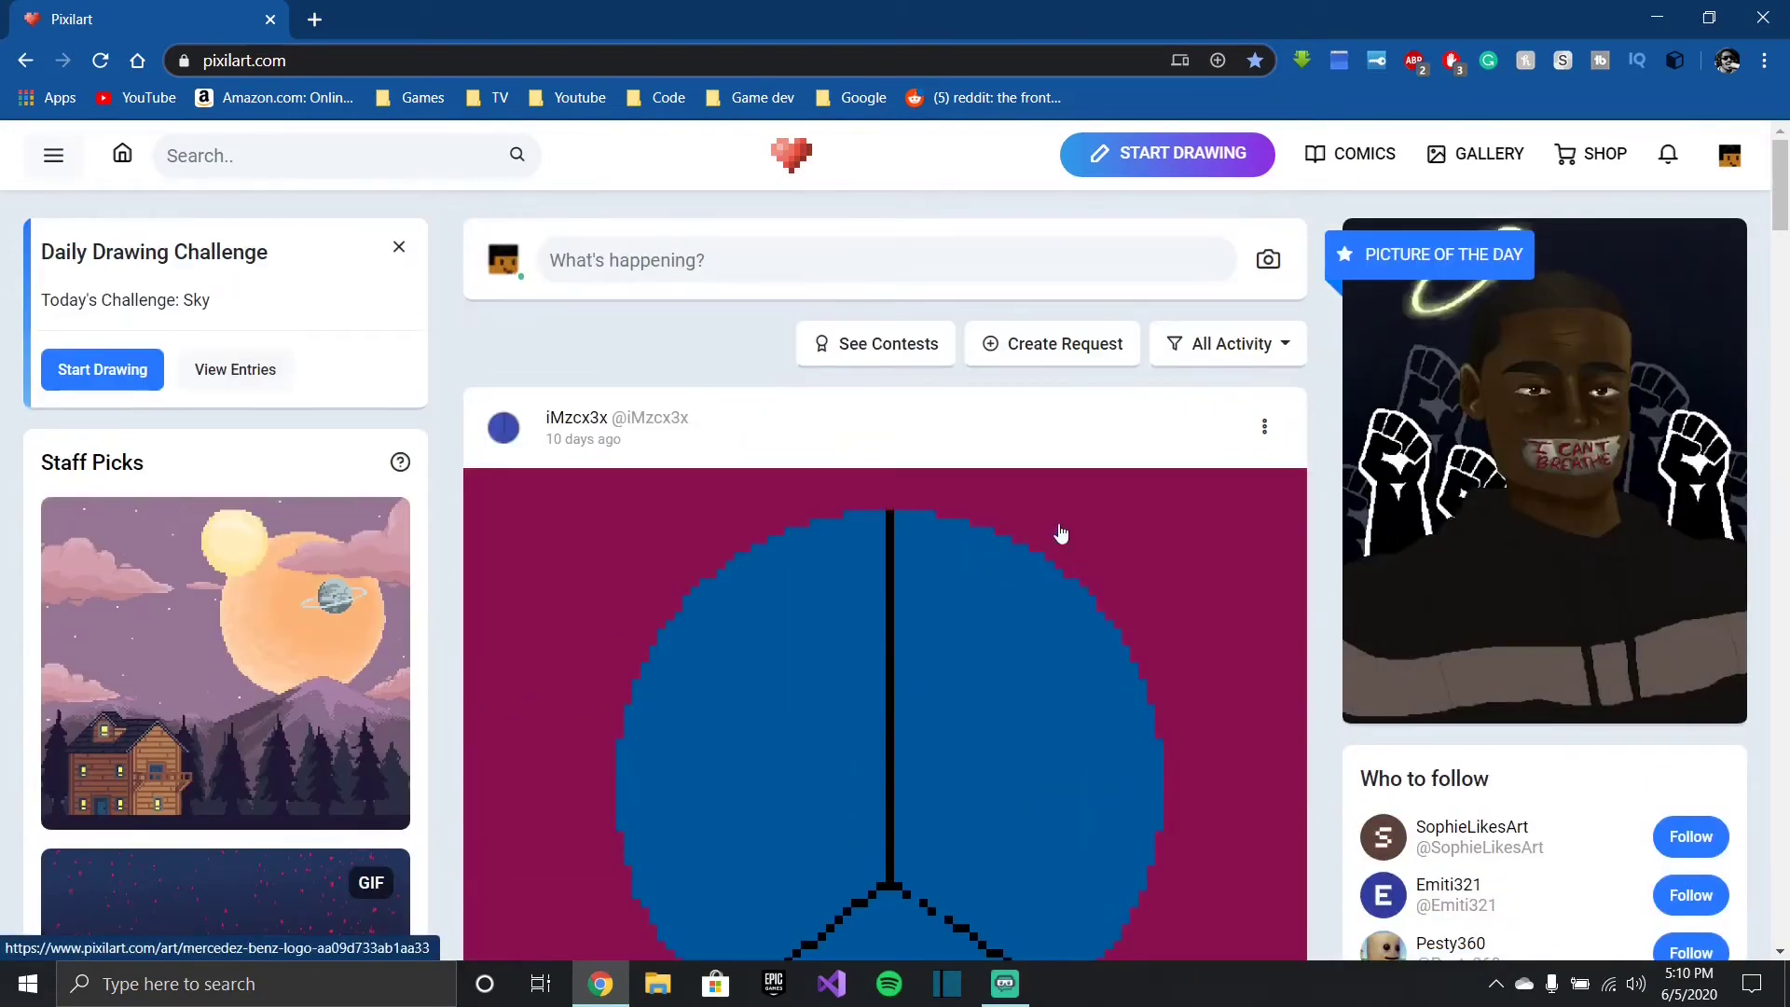
pyautogui.scroll(-20, 999, 487)
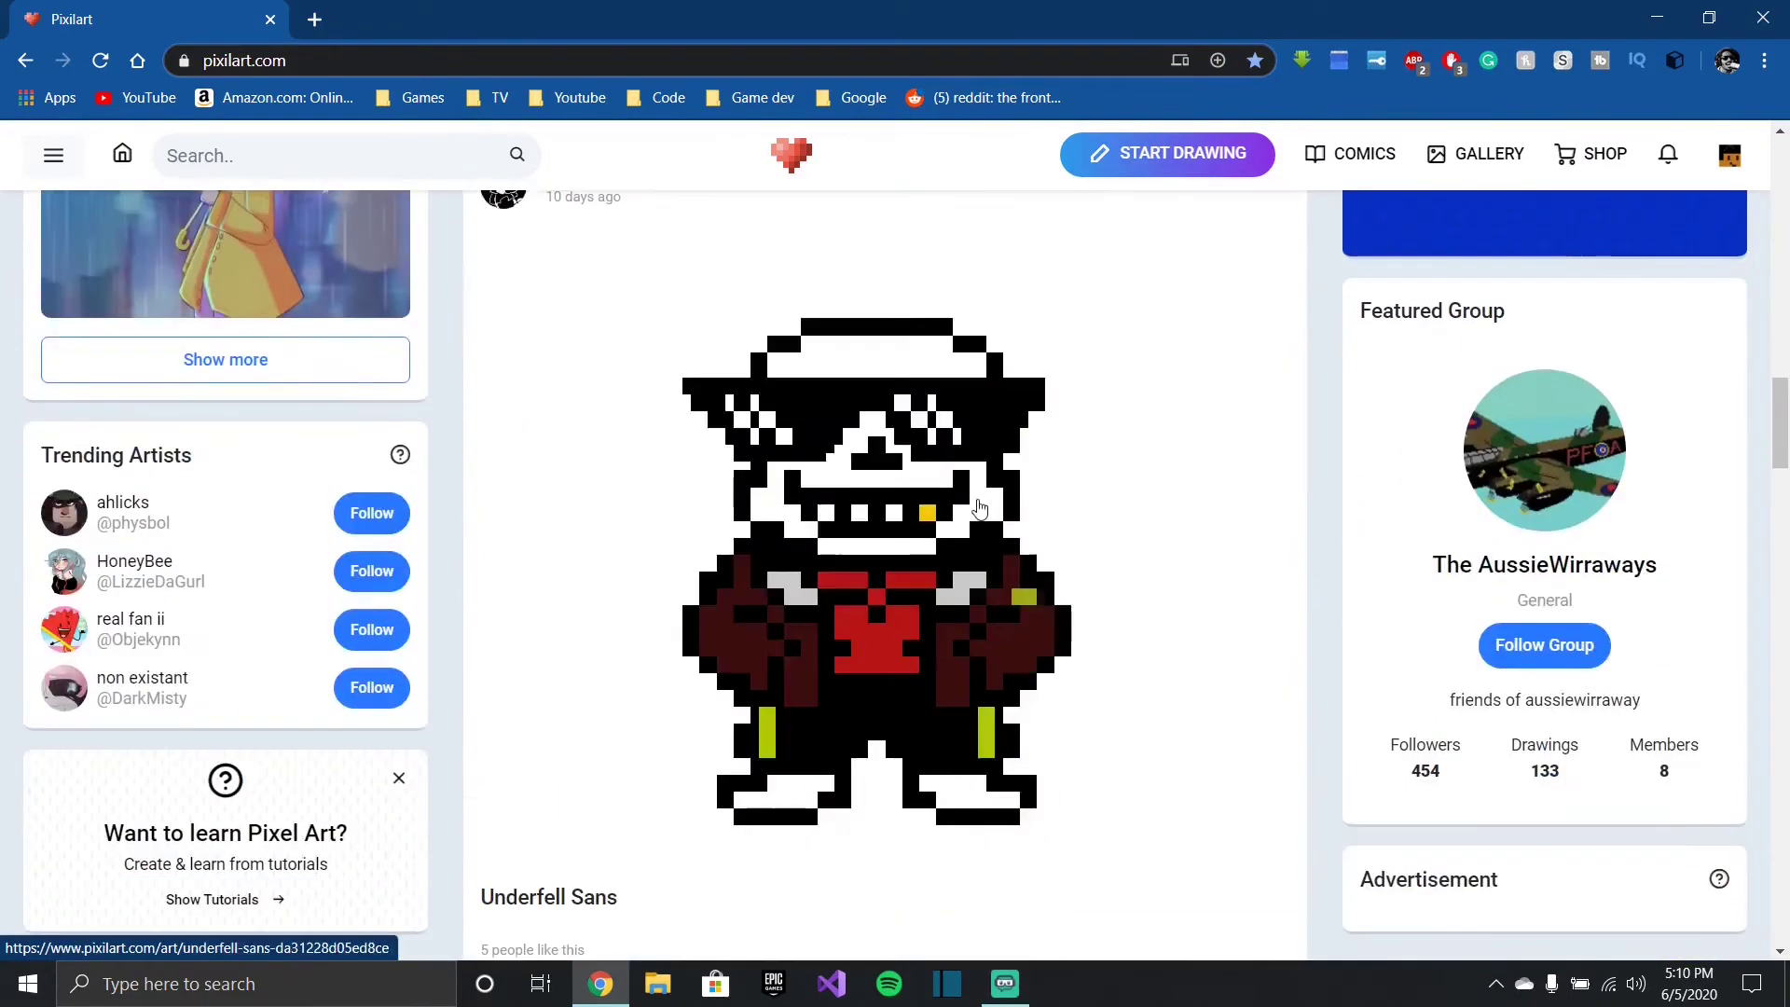
pyautogui.scroll(-7, 979, 508)
pyautogui.scroll(20, 951, 664)
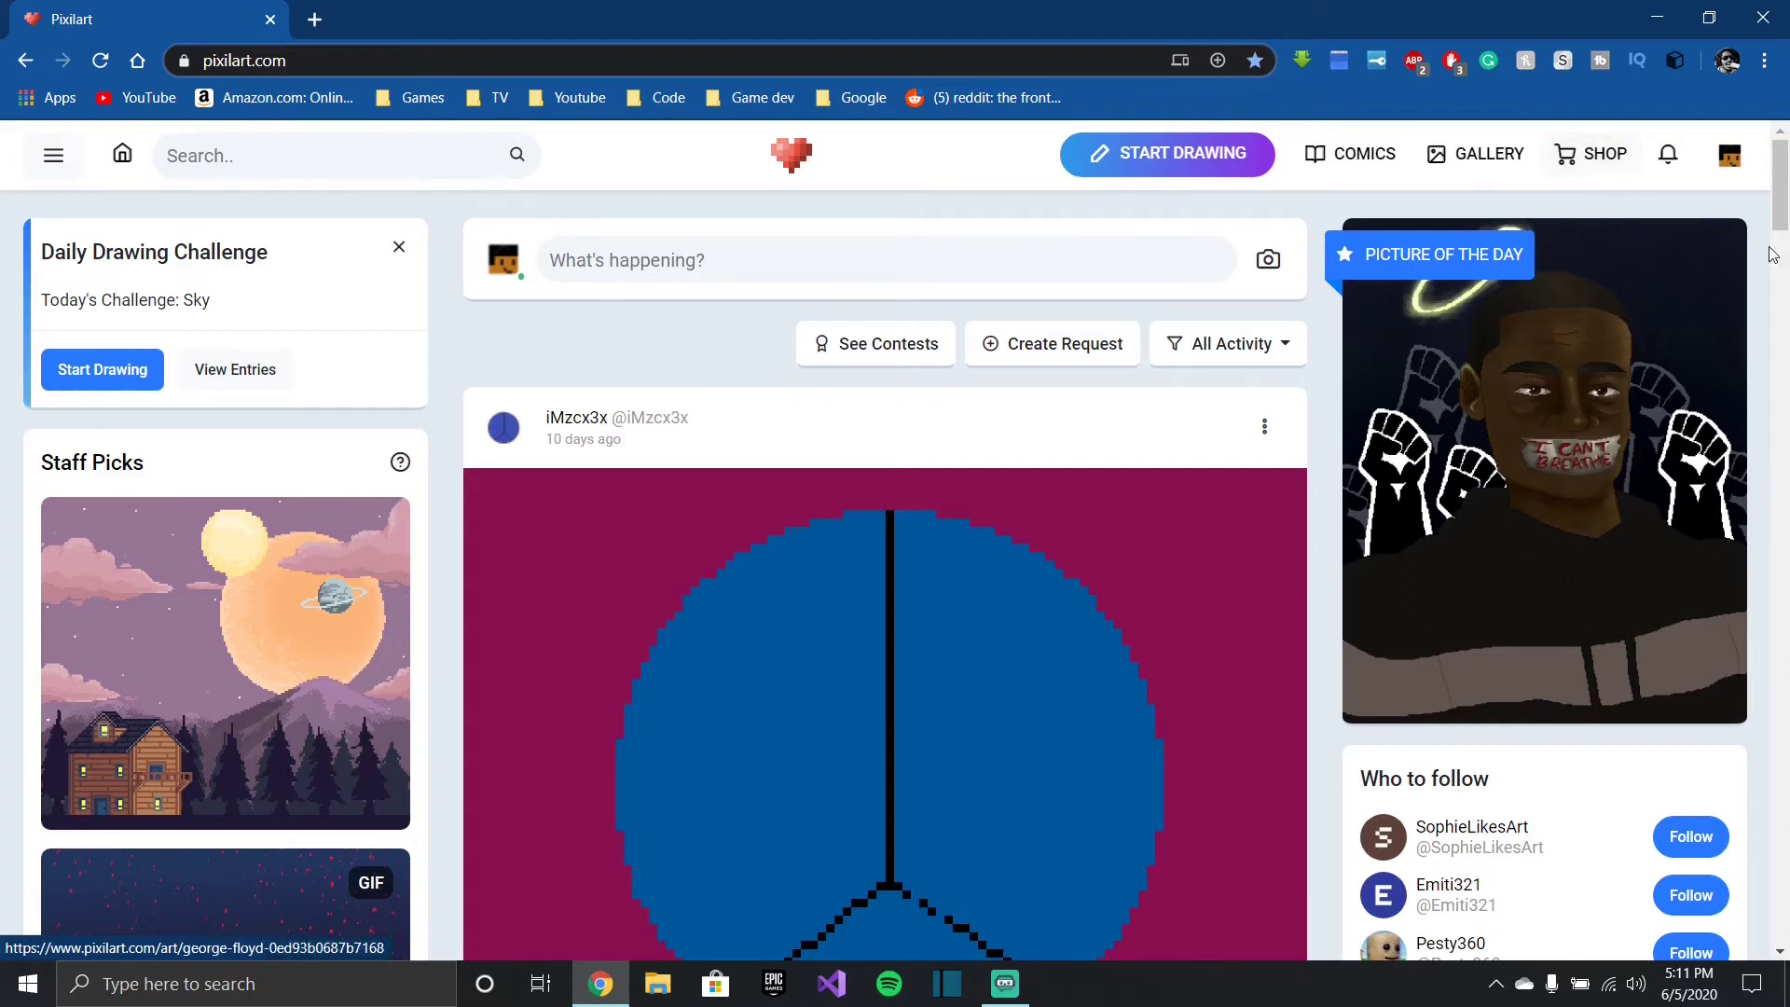
# Step: Turn on Nightmode from the account menu and run a site search
pyautogui.click(1730, 155)
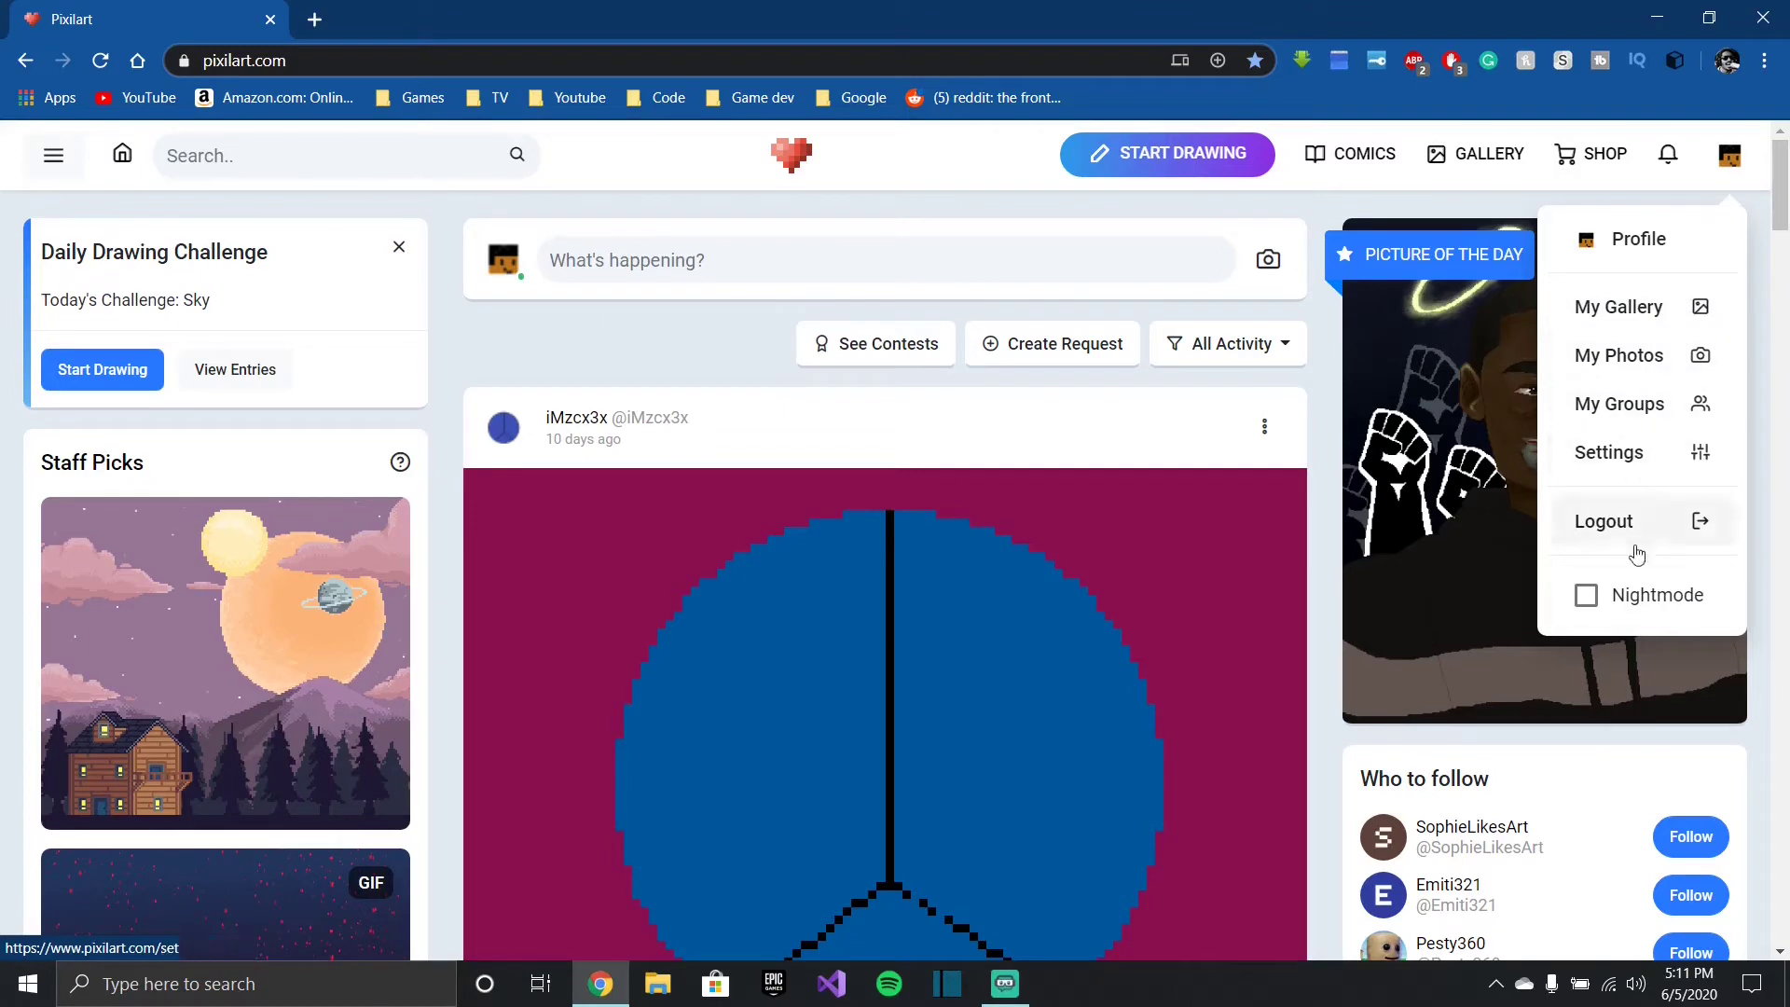
pyautogui.click(1638, 595)
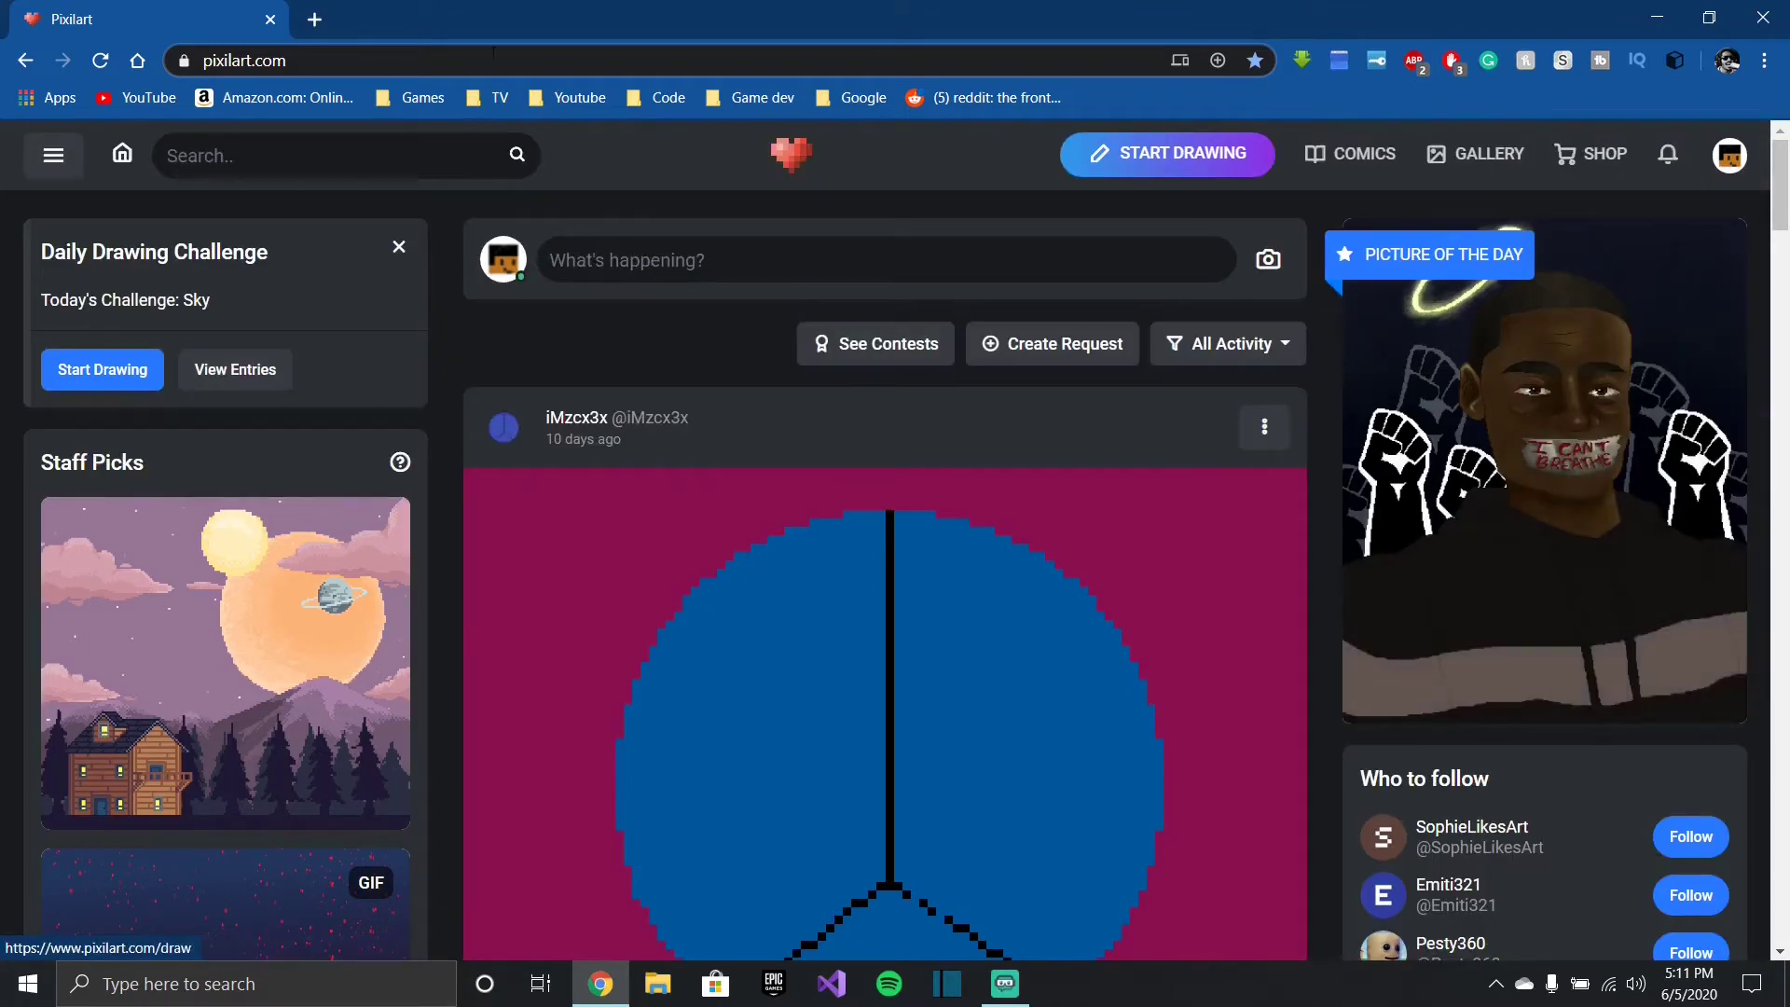
pyautogui.click(82, 159)
pyautogui.click(535, 170)
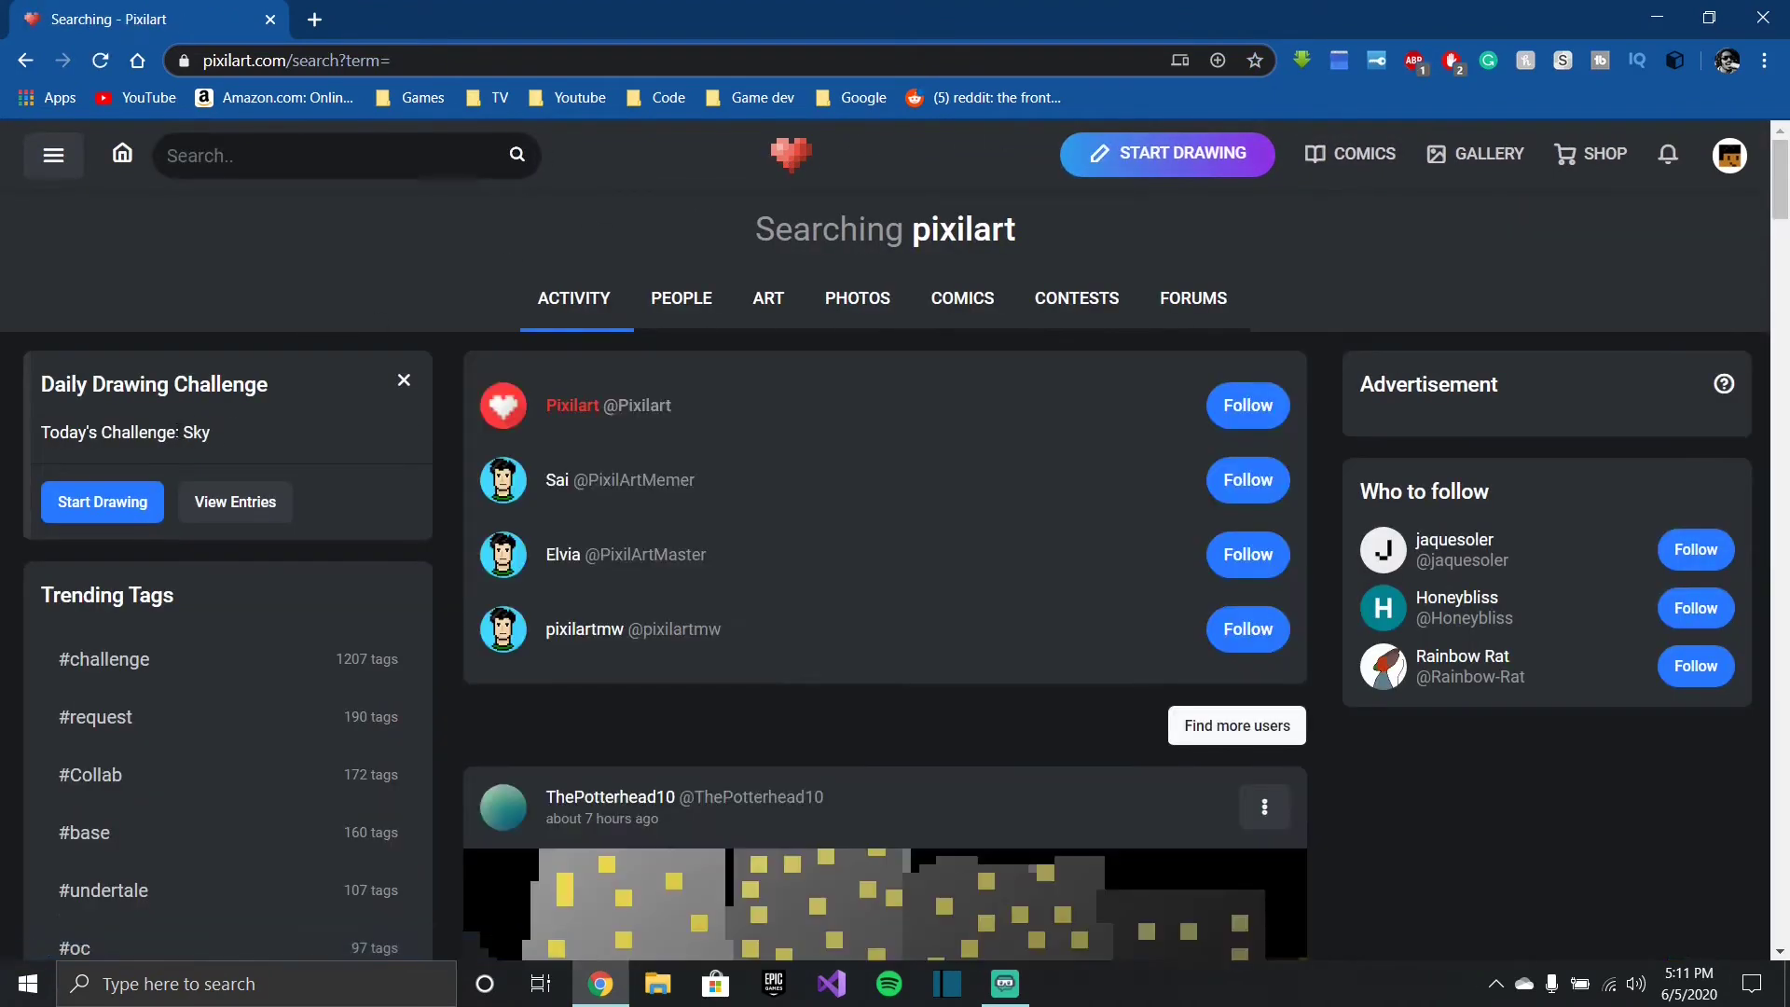
# Step: Go back to the home feed, scroll it, and close the browser window
pyautogui.click(796, 164)
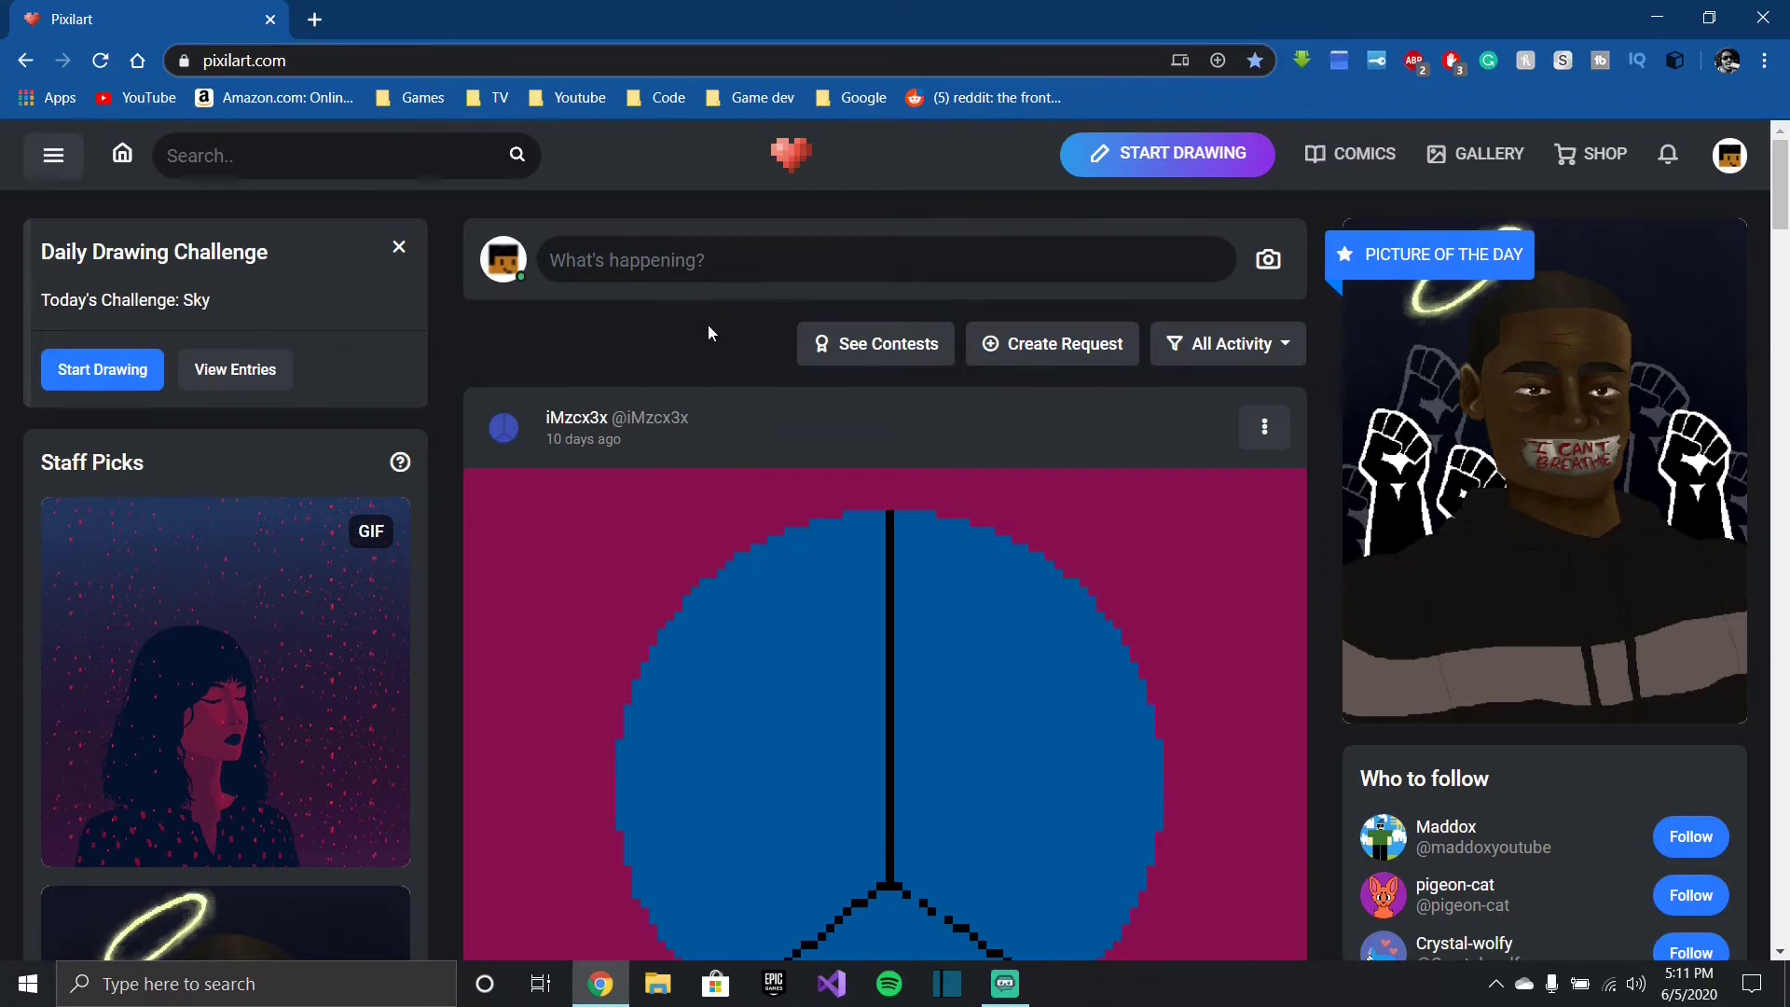
pyautogui.scroll(-12, 708, 333)
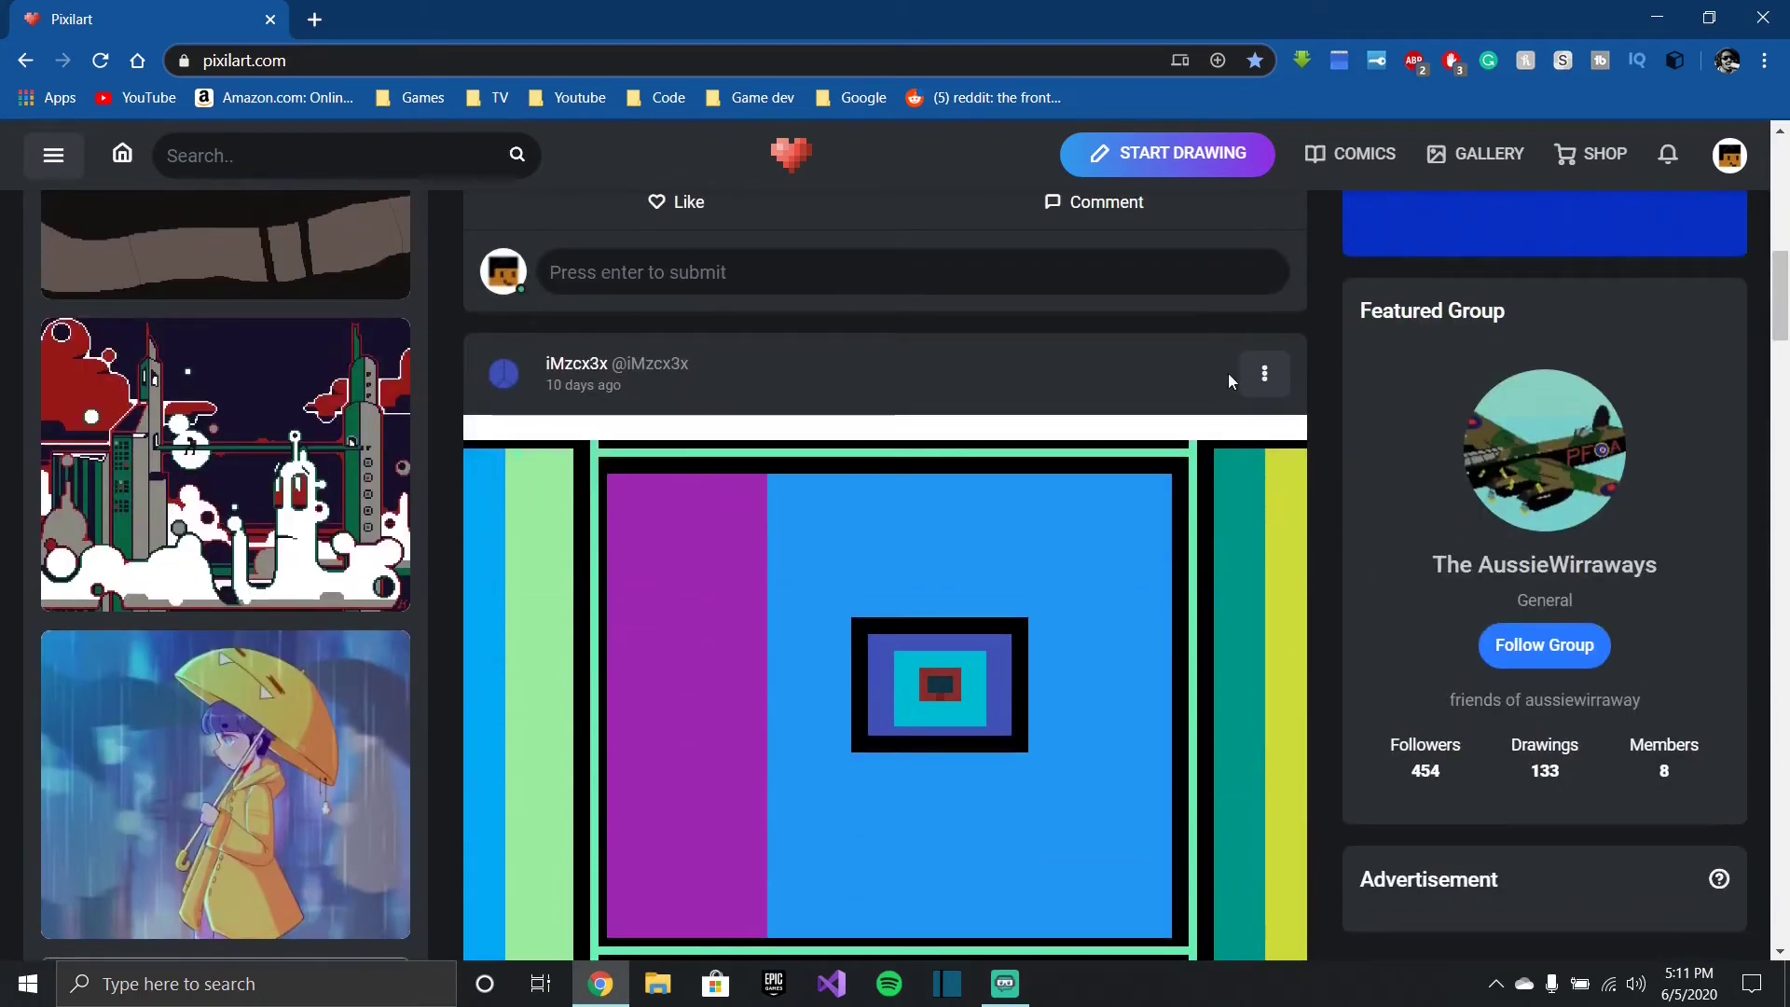
pyautogui.click(1762, 17)
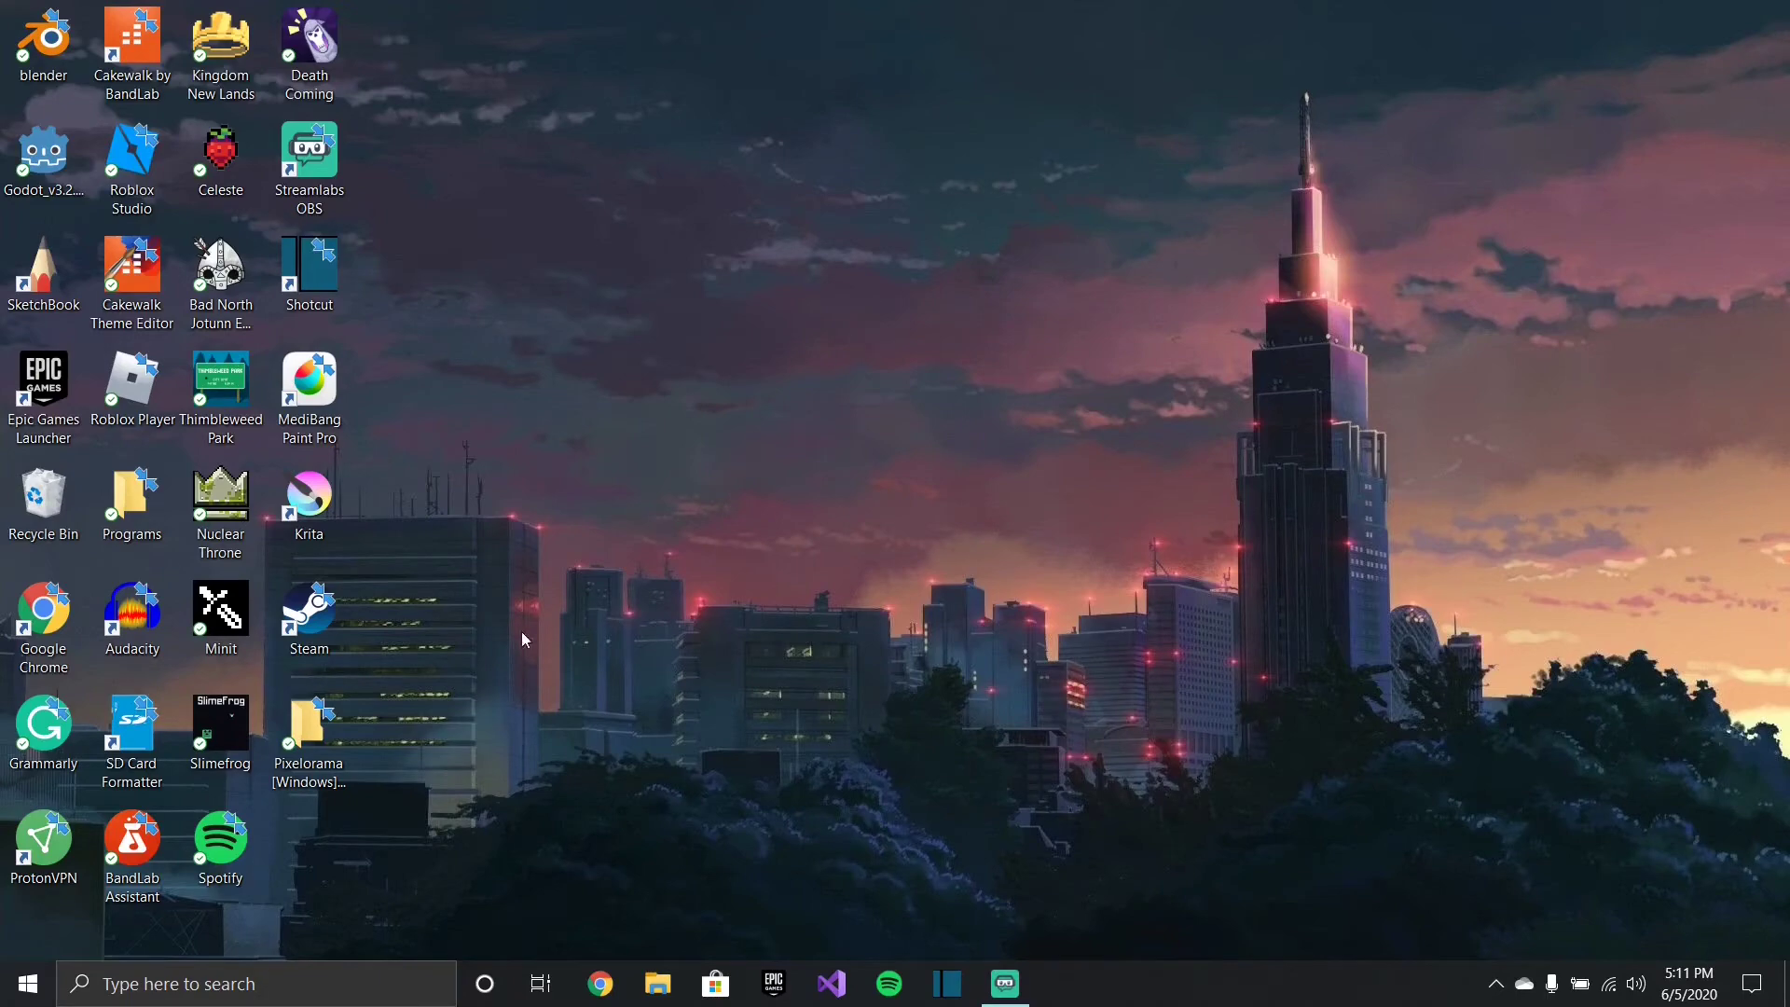
# Step: Open the Pixelorama [Windows] folder from the desktop shortcut and launch Pixelorama
pyautogui.doubleClick(327, 771)
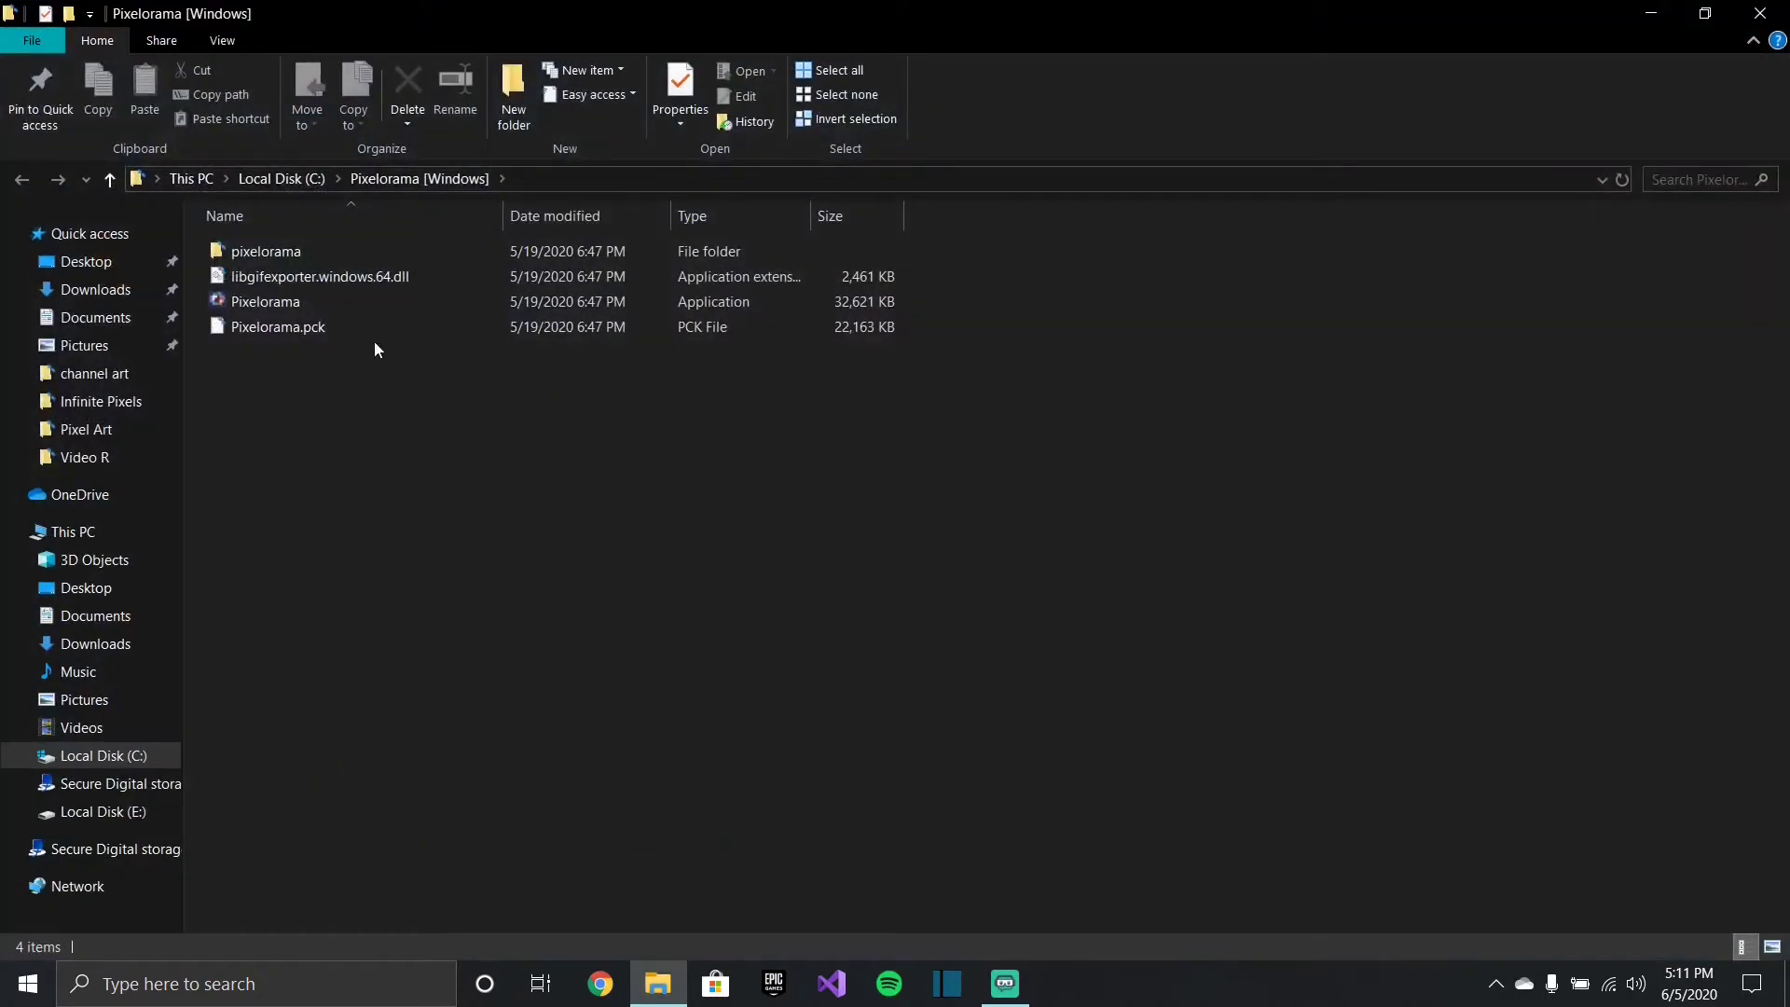
pyautogui.doubleClick(340, 307)
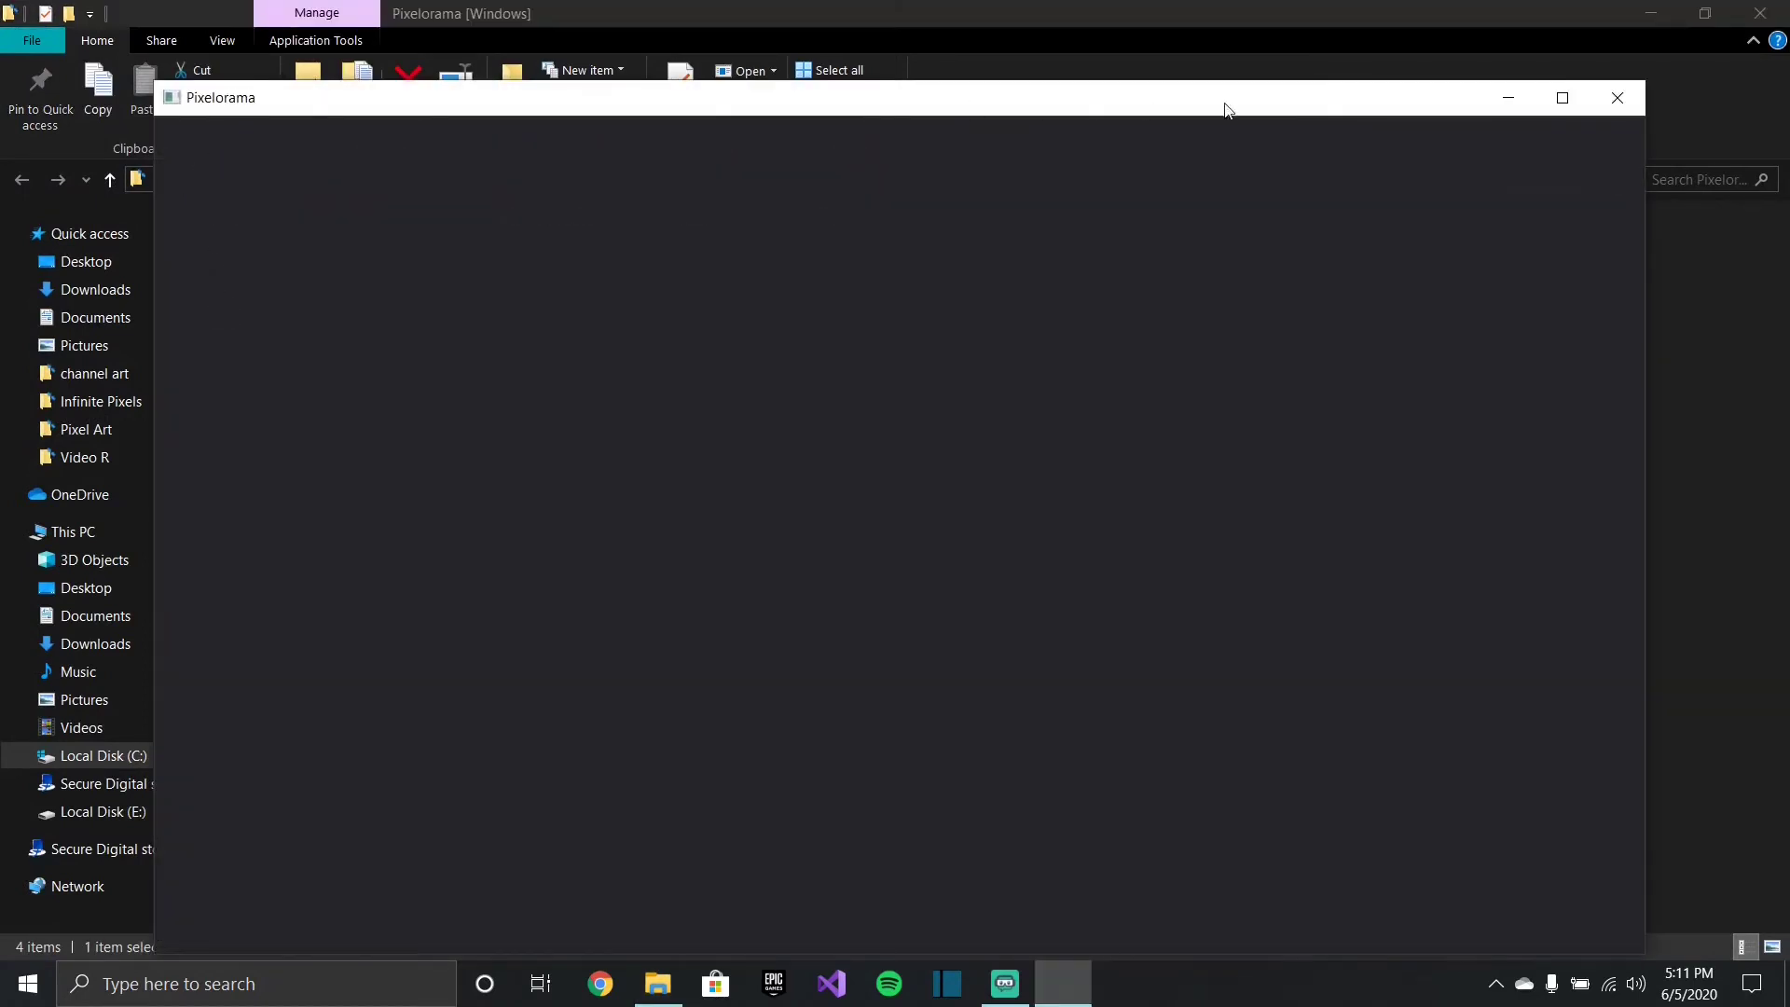
# Step: Maximize Pixelorama, start a new image, and enter 1000 px as the canvas width and height
pyautogui.click(1563, 98)
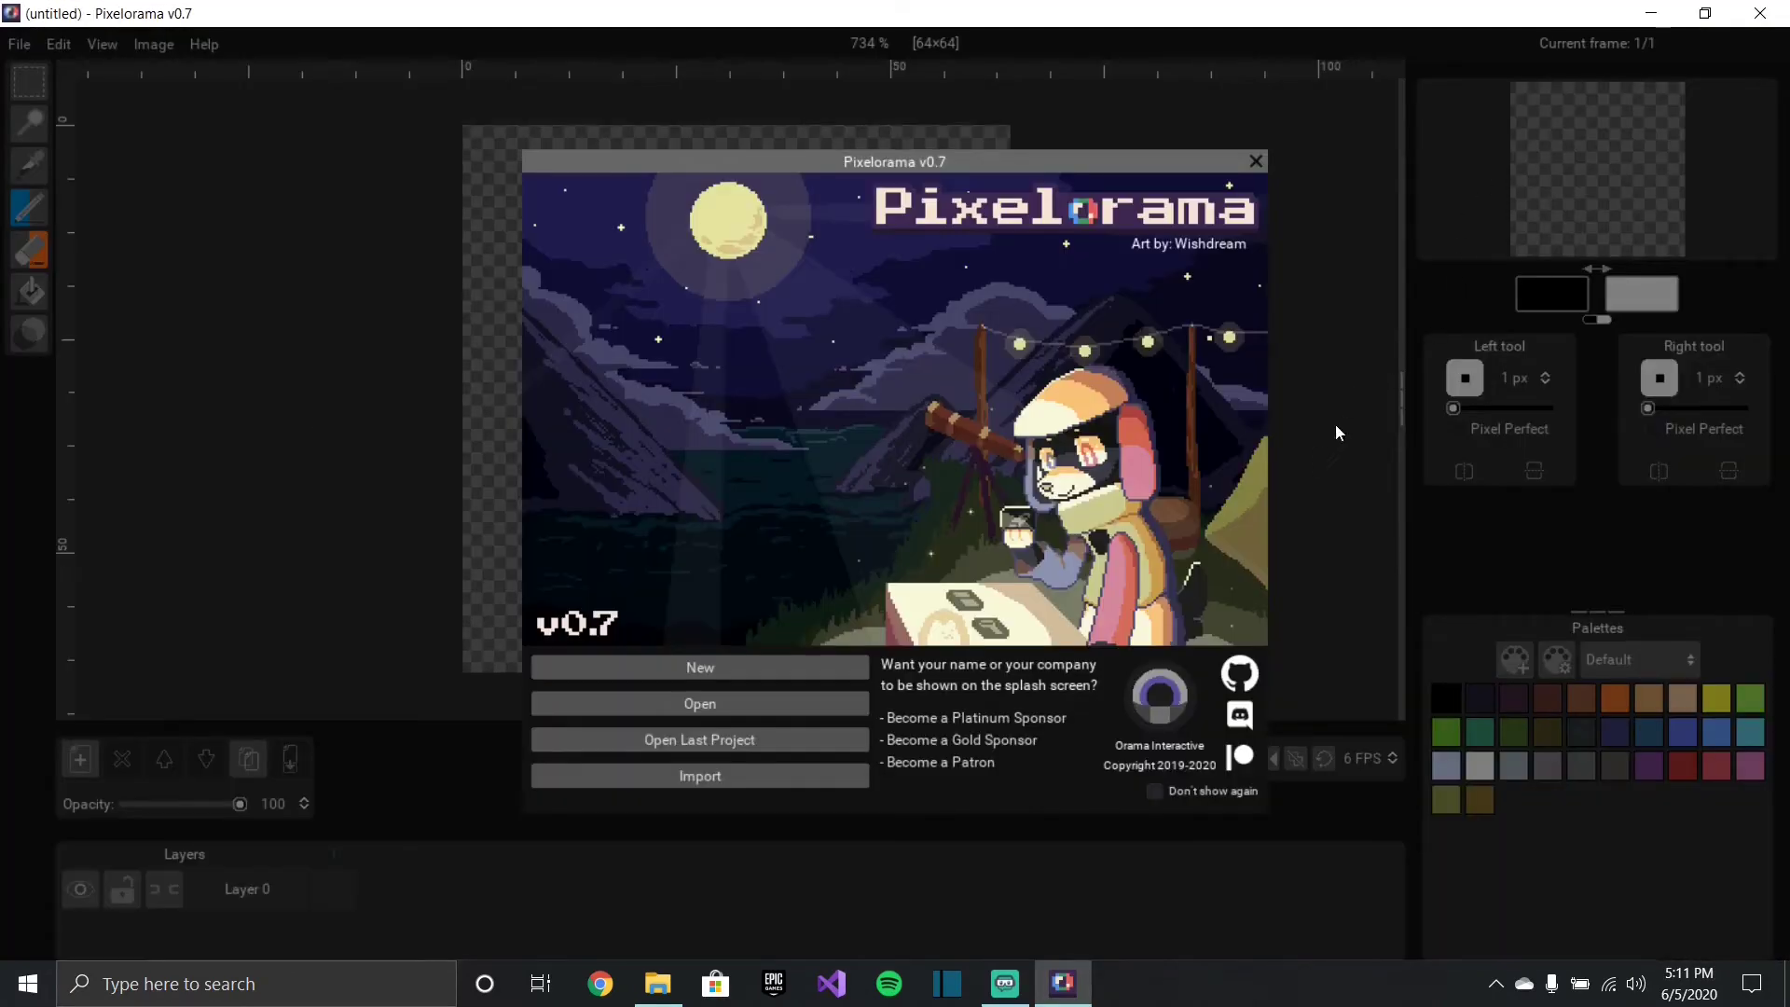
pyautogui.click(775, 668)
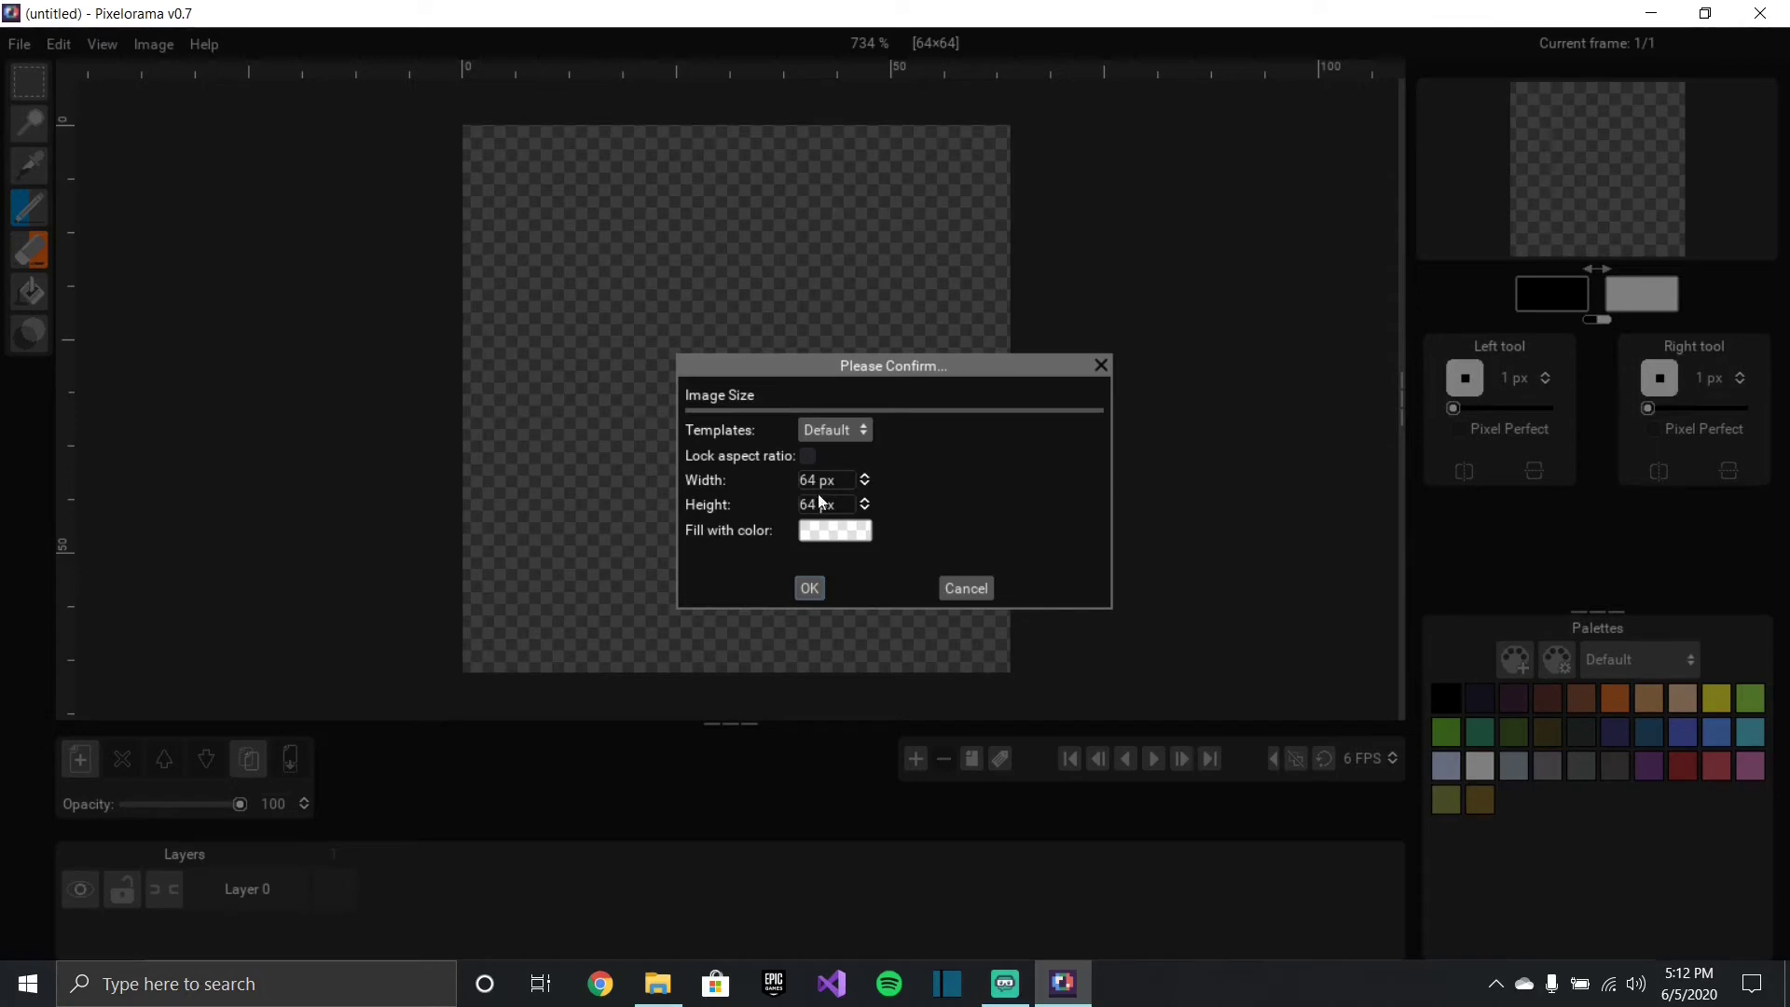
pyautogui.click(834, 429)
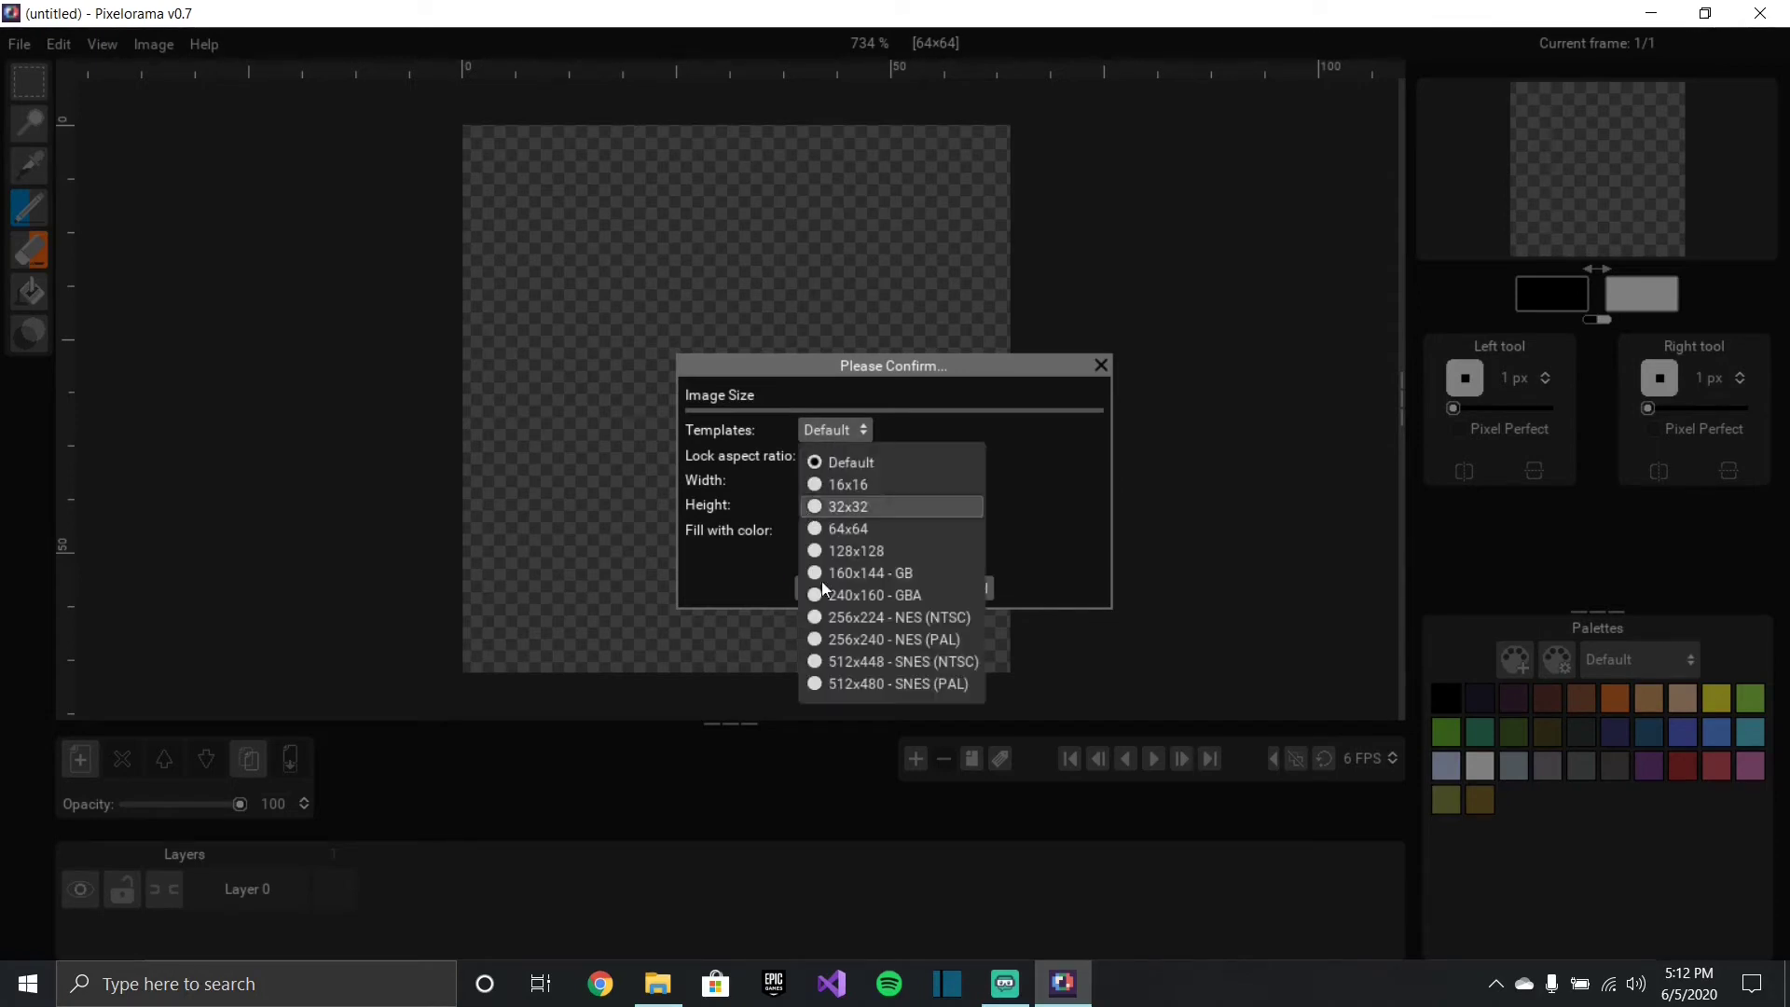
pyautogui.click(938, 433)
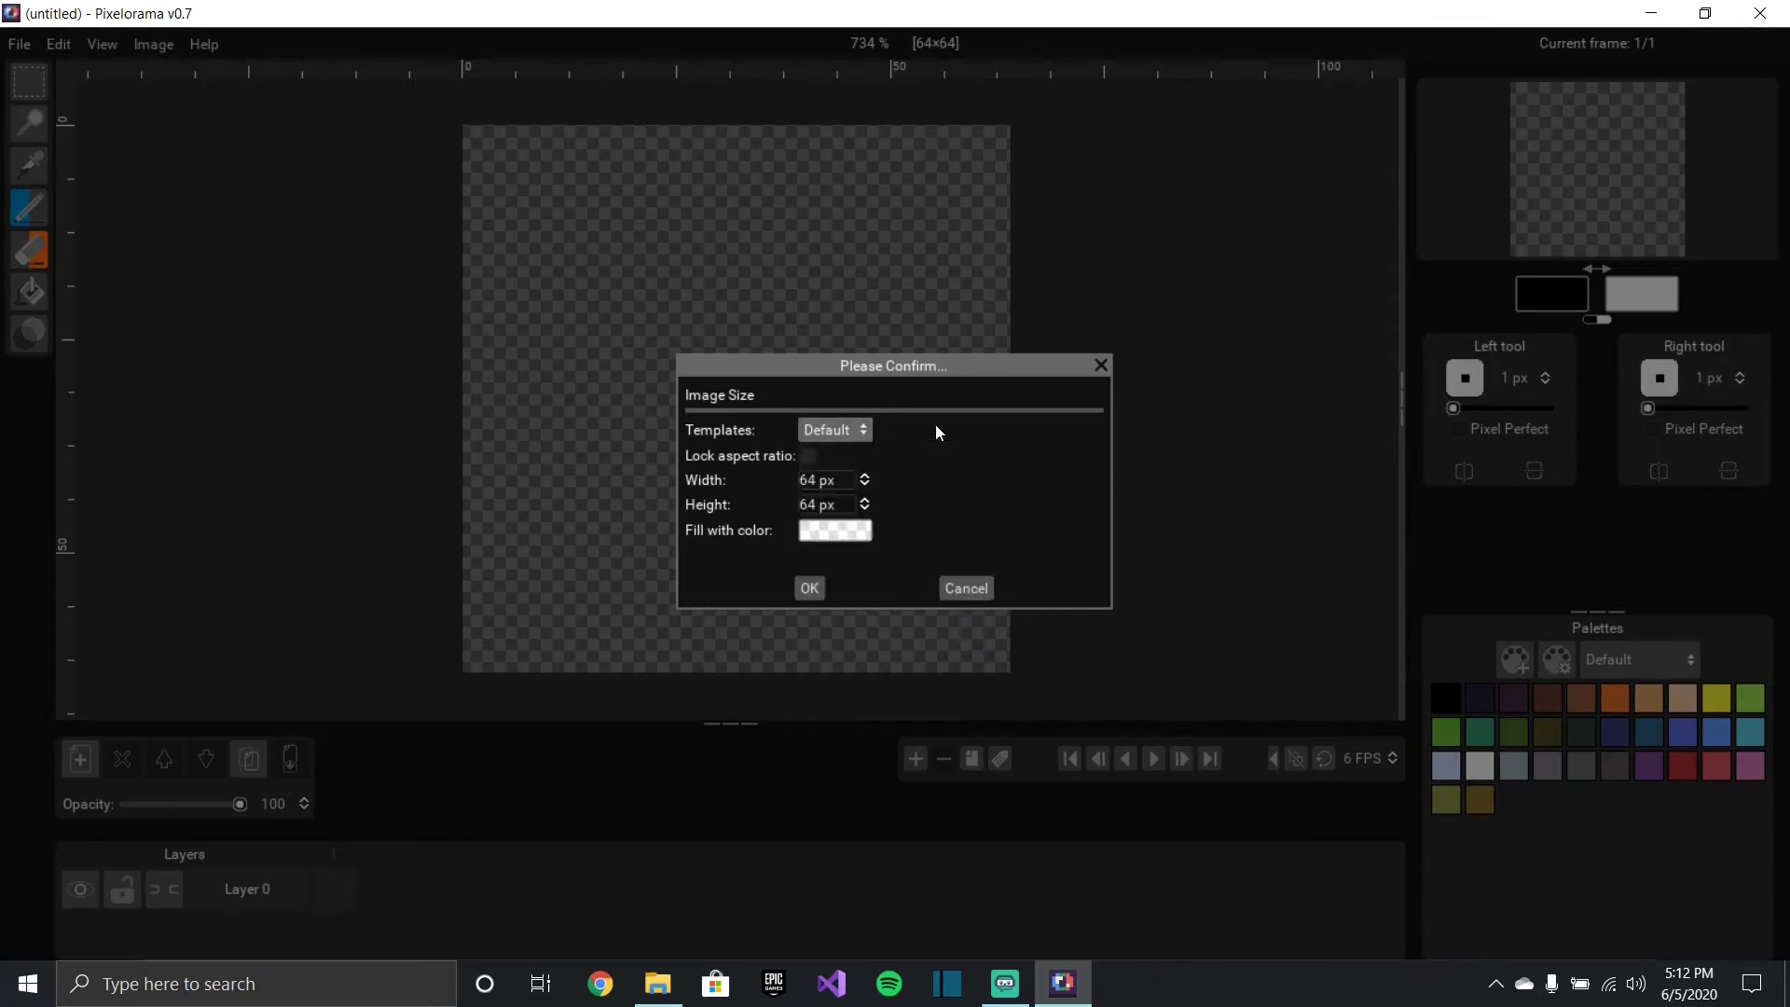
pyautogui.click(809, 481)
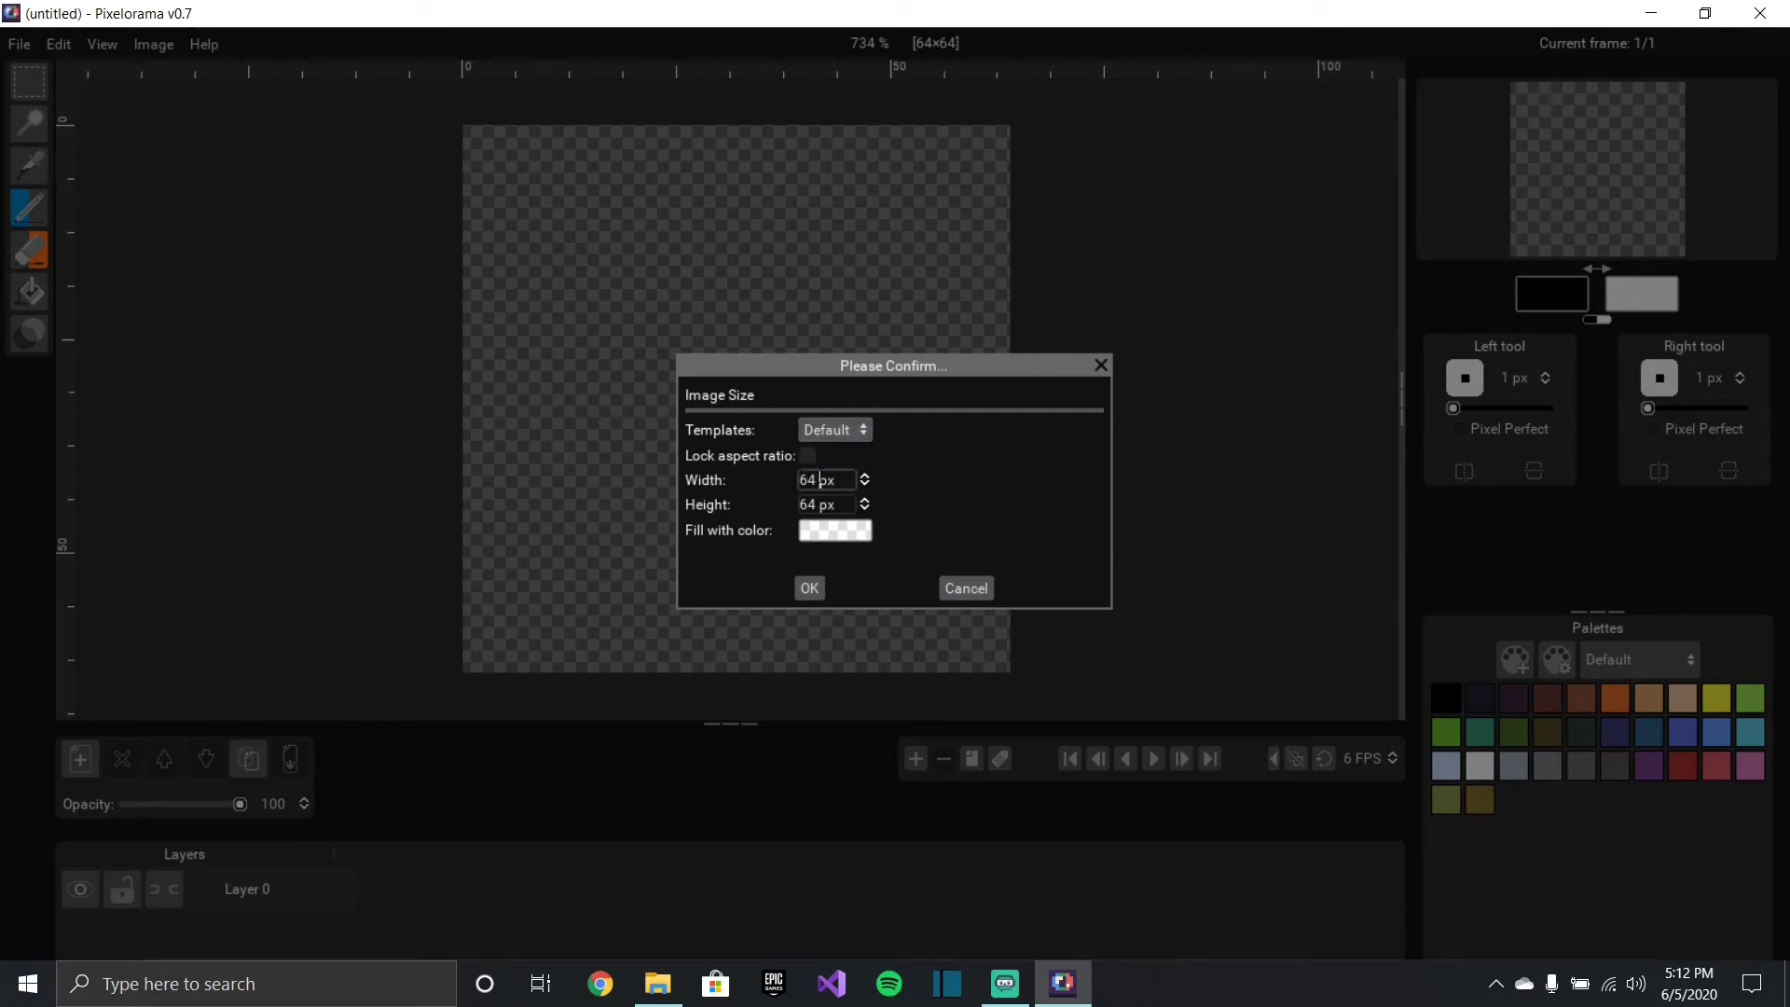
pyautogui.write('1000')
pyautogui.click(809, 504)
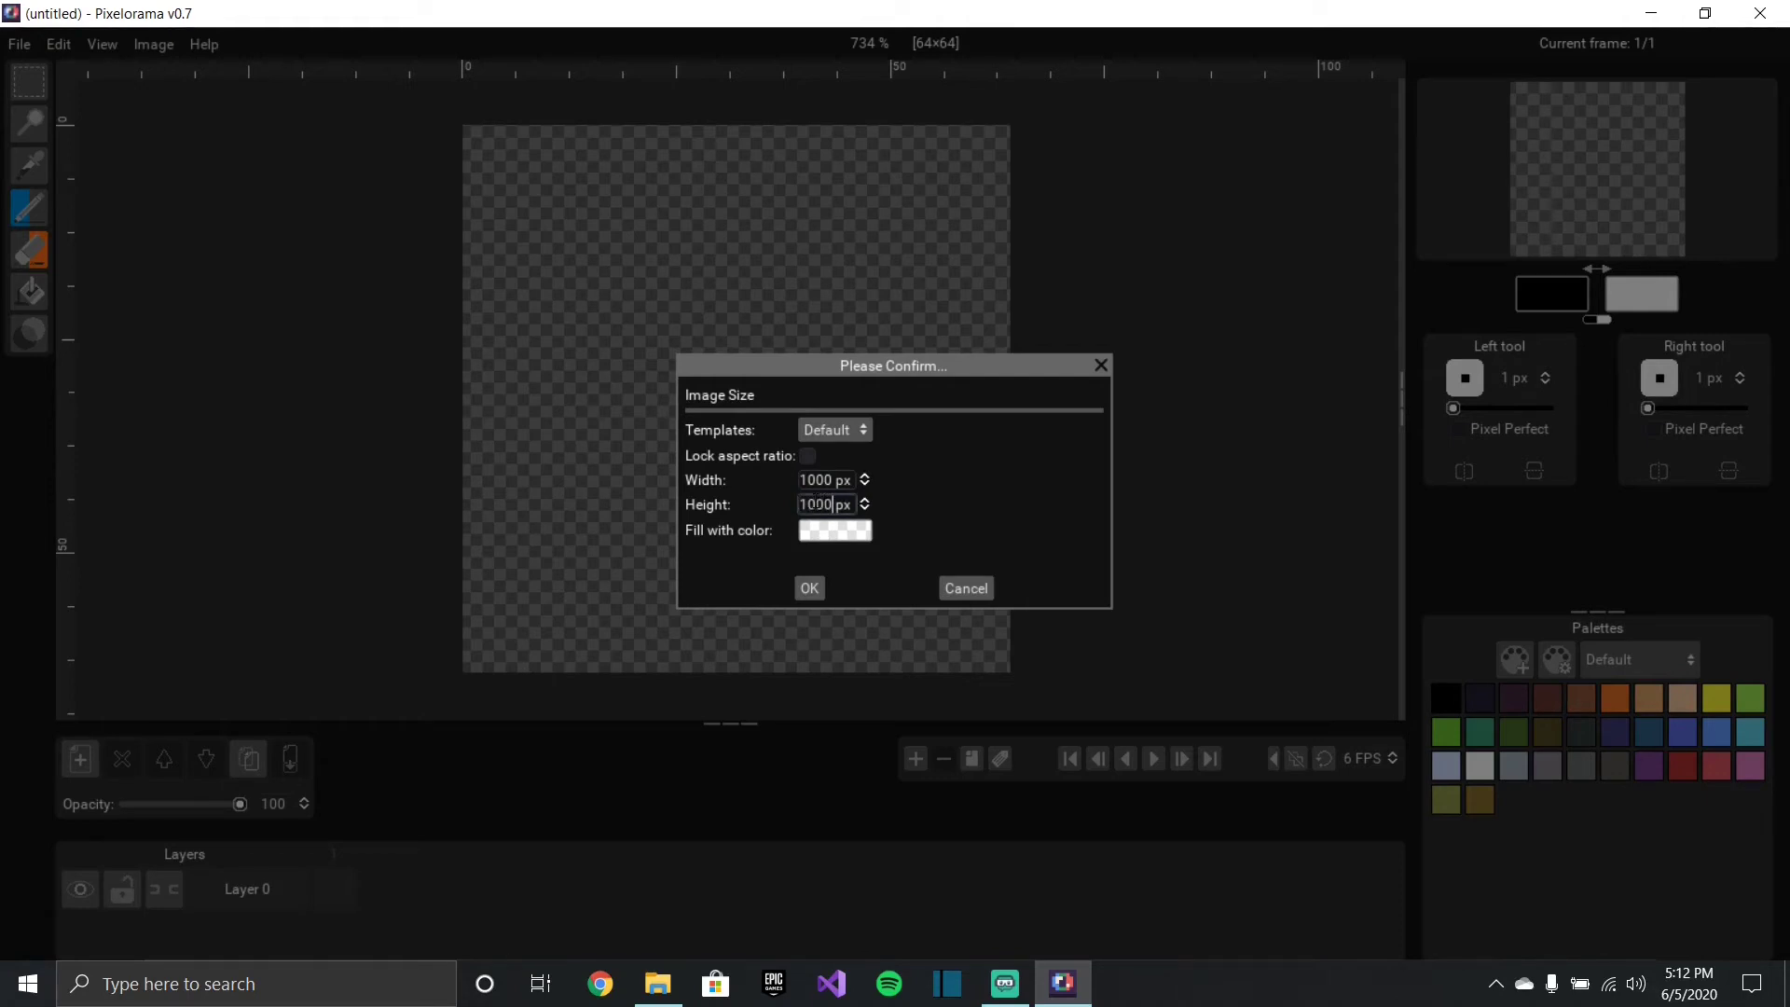
# Step: Confirm the 1000x1000 canvas and draw the large curved black outline
pyautogui.click(812, 588)
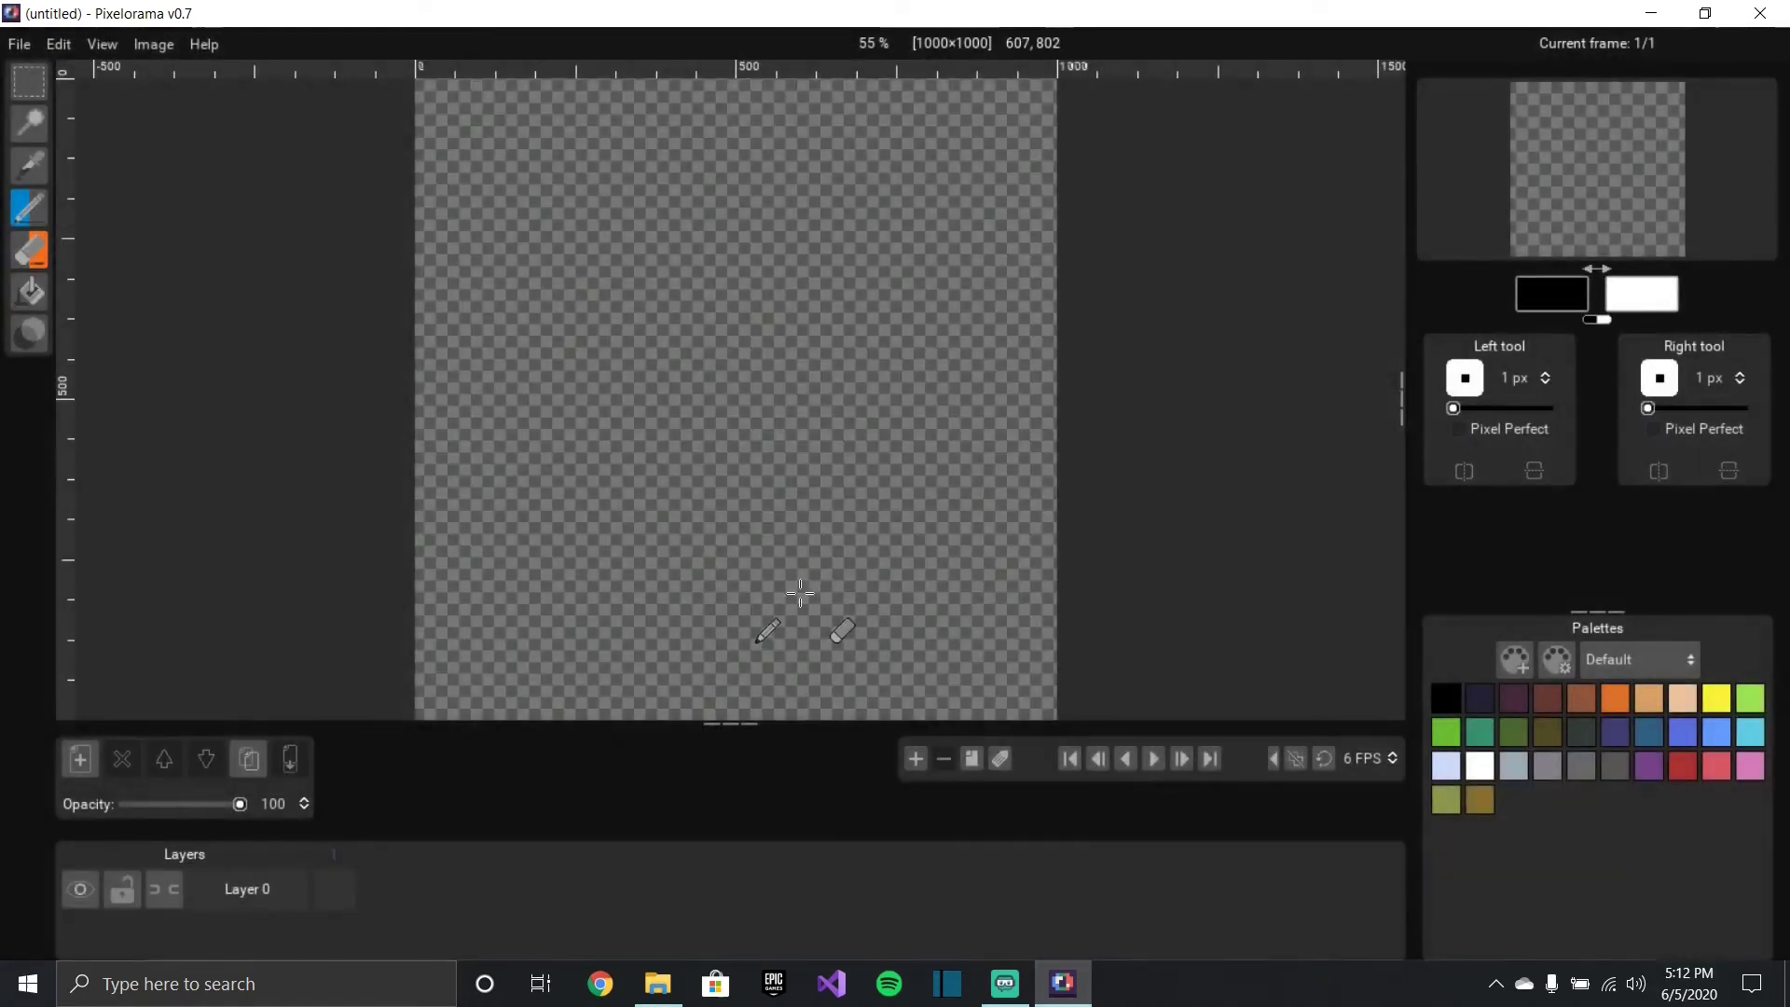
pyautogui.scroll(5, 689, 446)
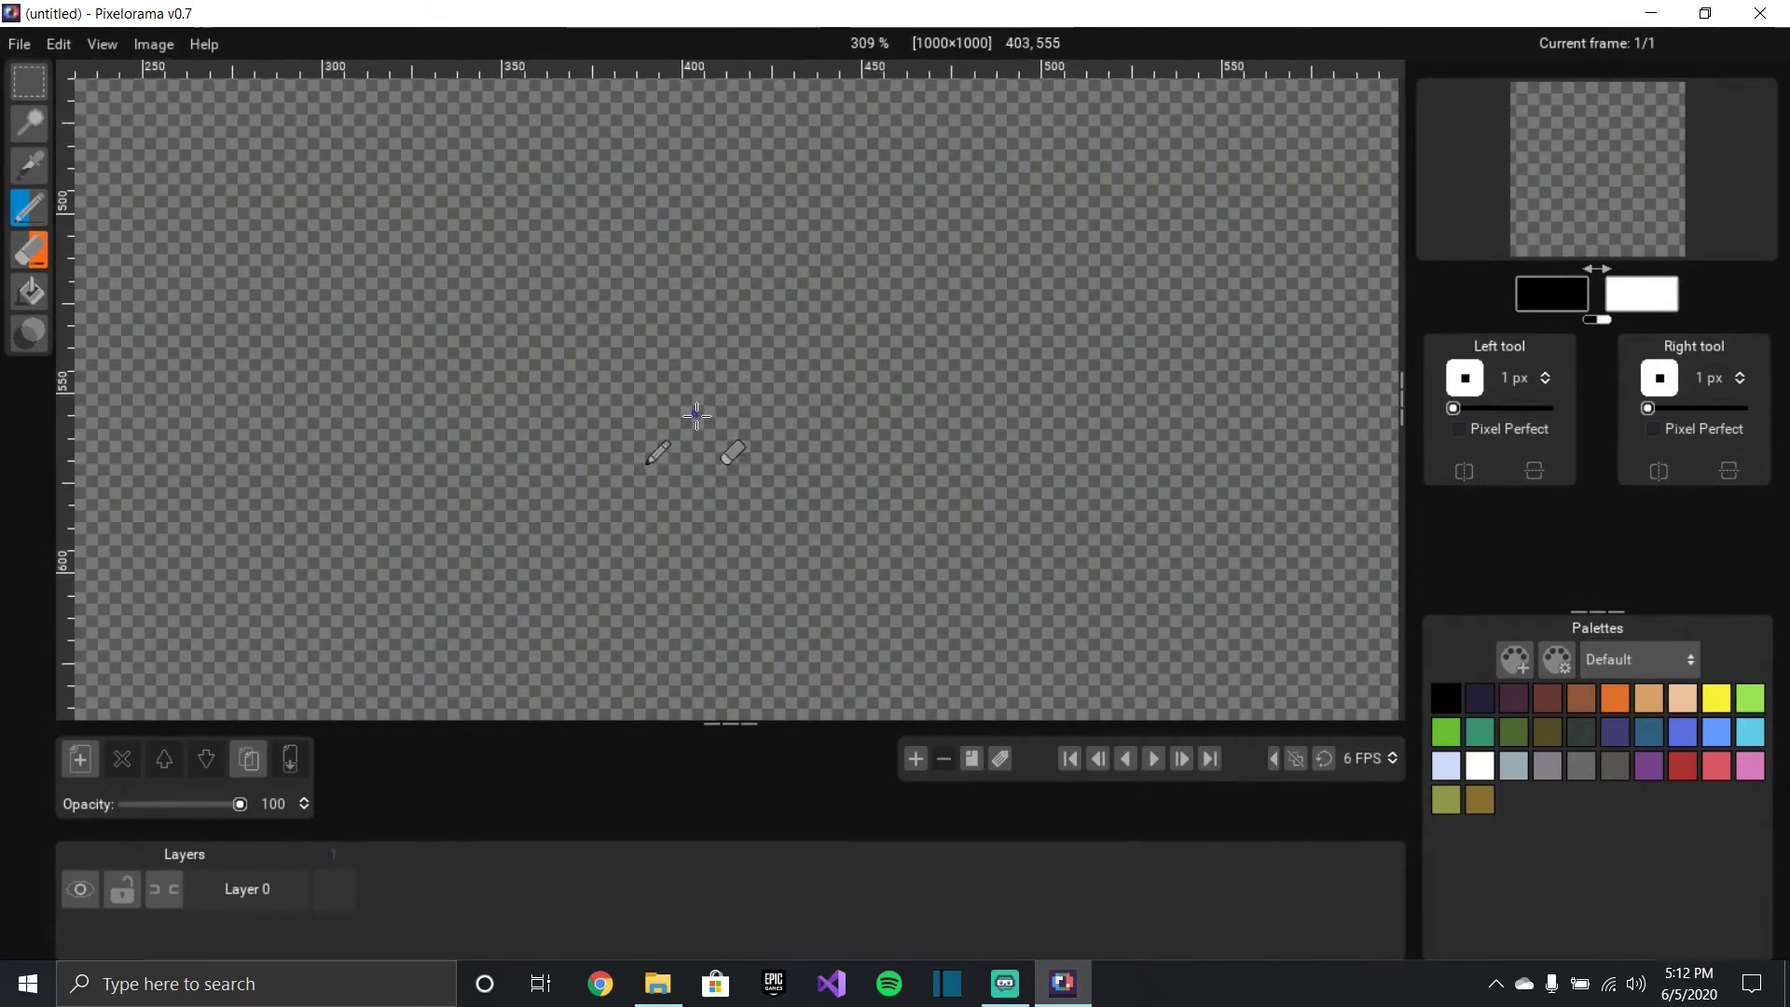
pyautogui.scroll(-6, 697, 426)
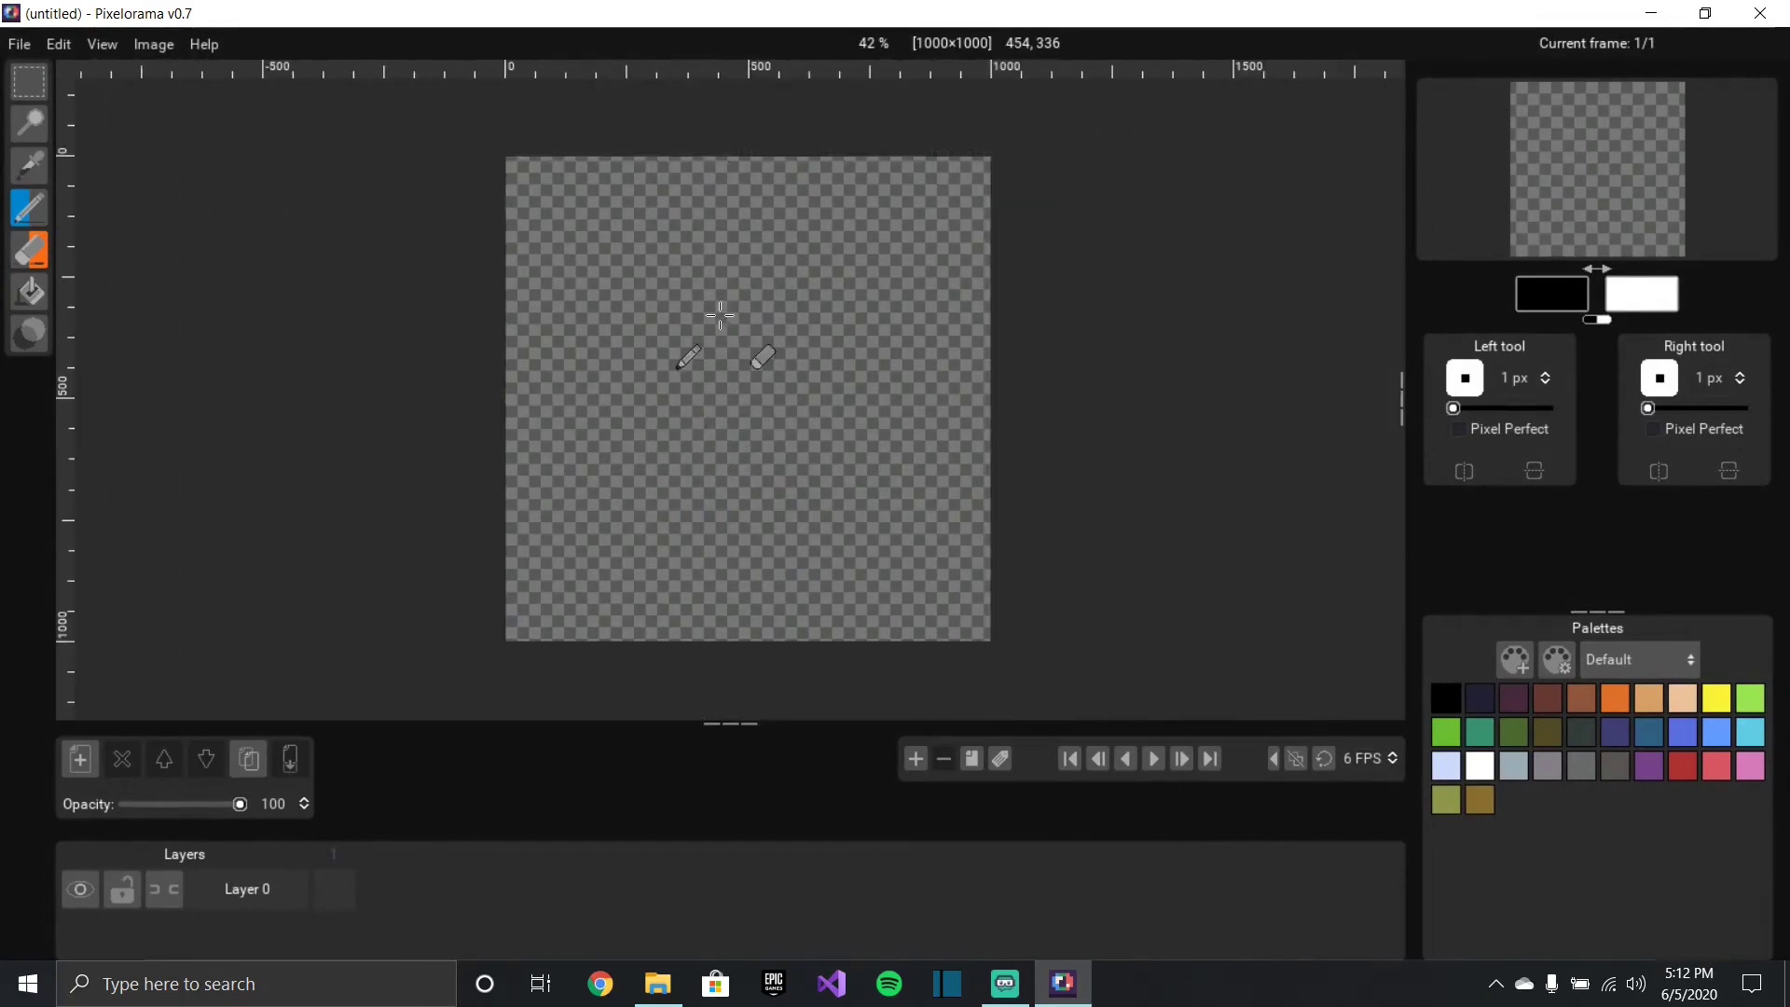
pyautogui.moveTo(669, 362)
pyautogui.mouseDown()
pyautogui.moveTo(668, 417)
pyautogui.moveTo(731, 496)
pyautogui.moveTo(845, 482)
pyautogui.moveTo(870, 463)
pyautogui.moveTo(870, 403)
pyautogui.mouseUp()
# Step: Zoom in and sketch the small loop inside the outline
pyautogui.scroll(5, 872, 462)
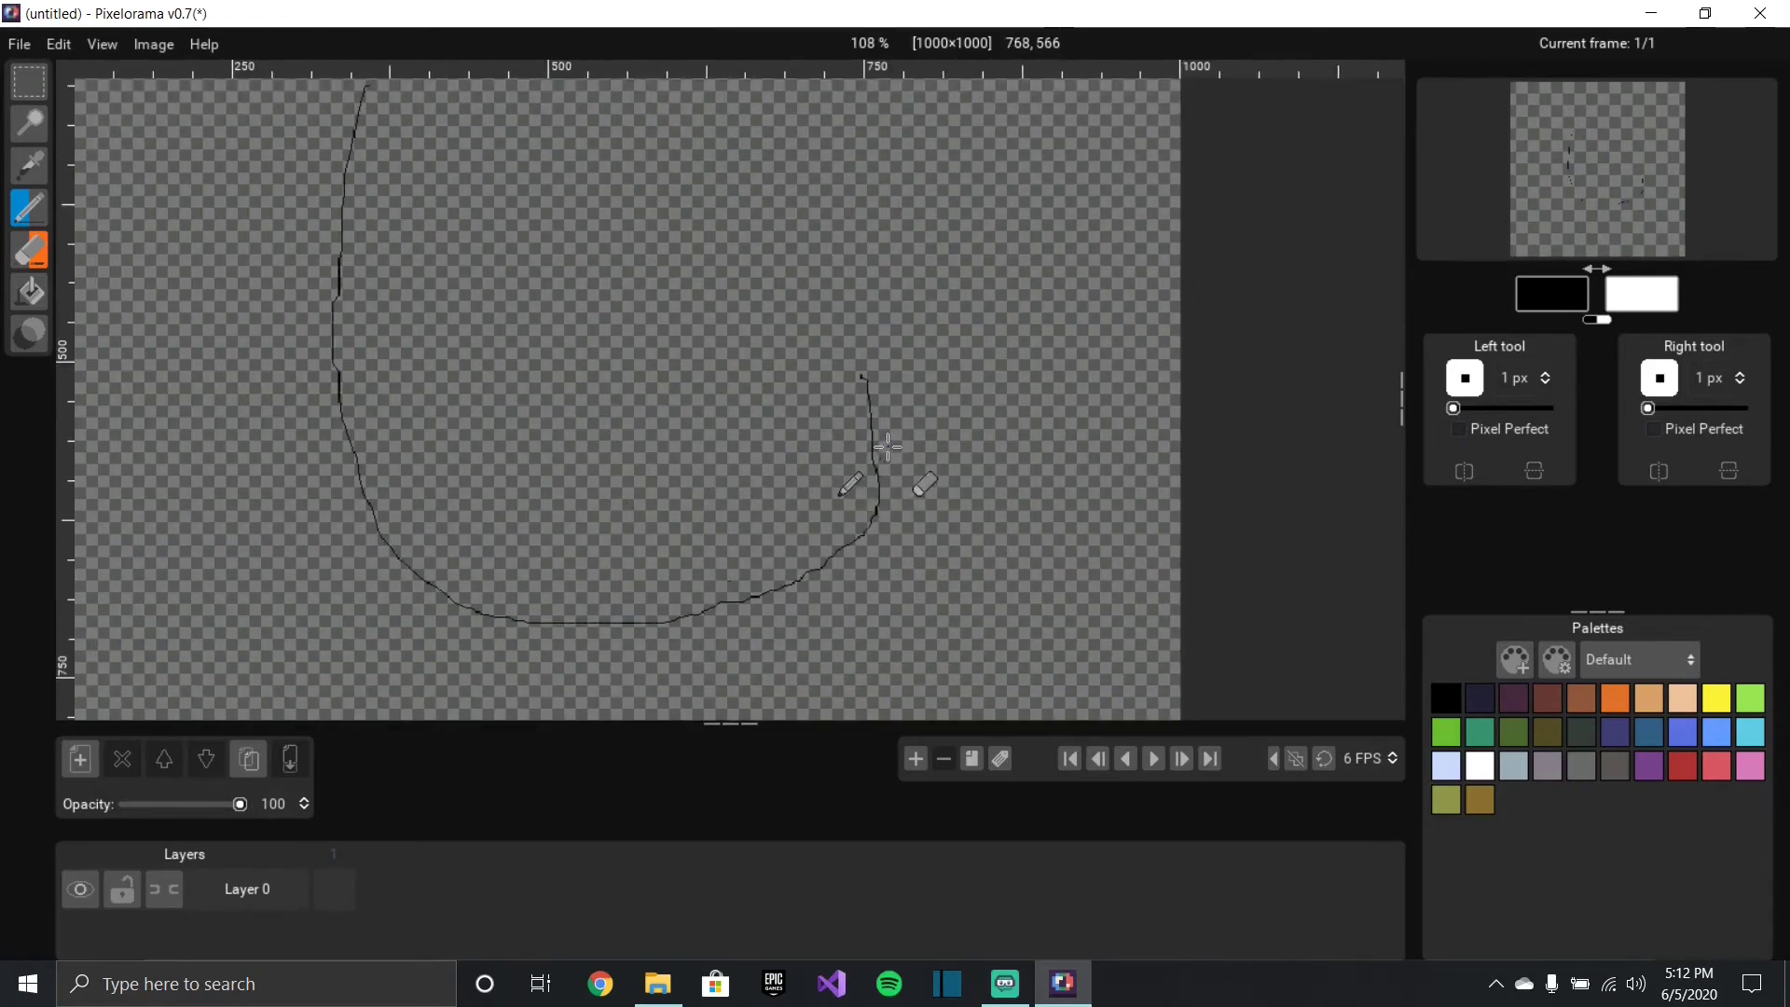
pyautogui.scroll(1, 872, 462)
pyautogui.scroll(-6, 873, 462)
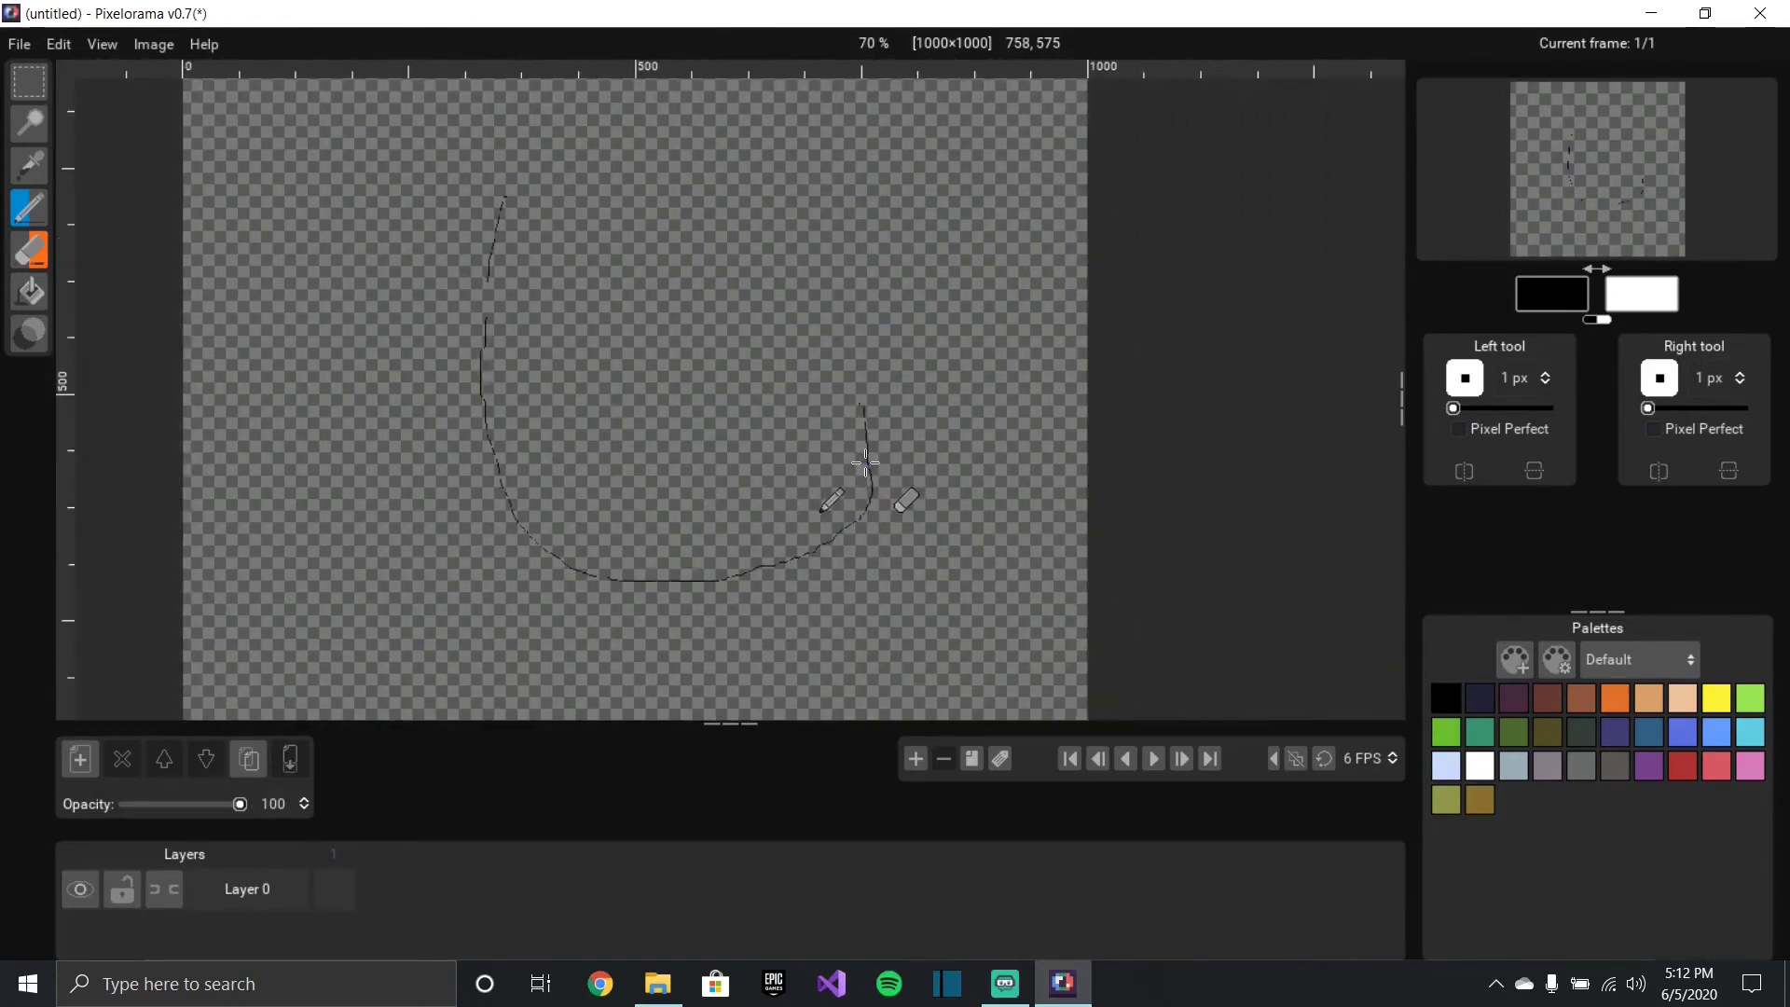
pyautogui.scroll(6, 866, 463)
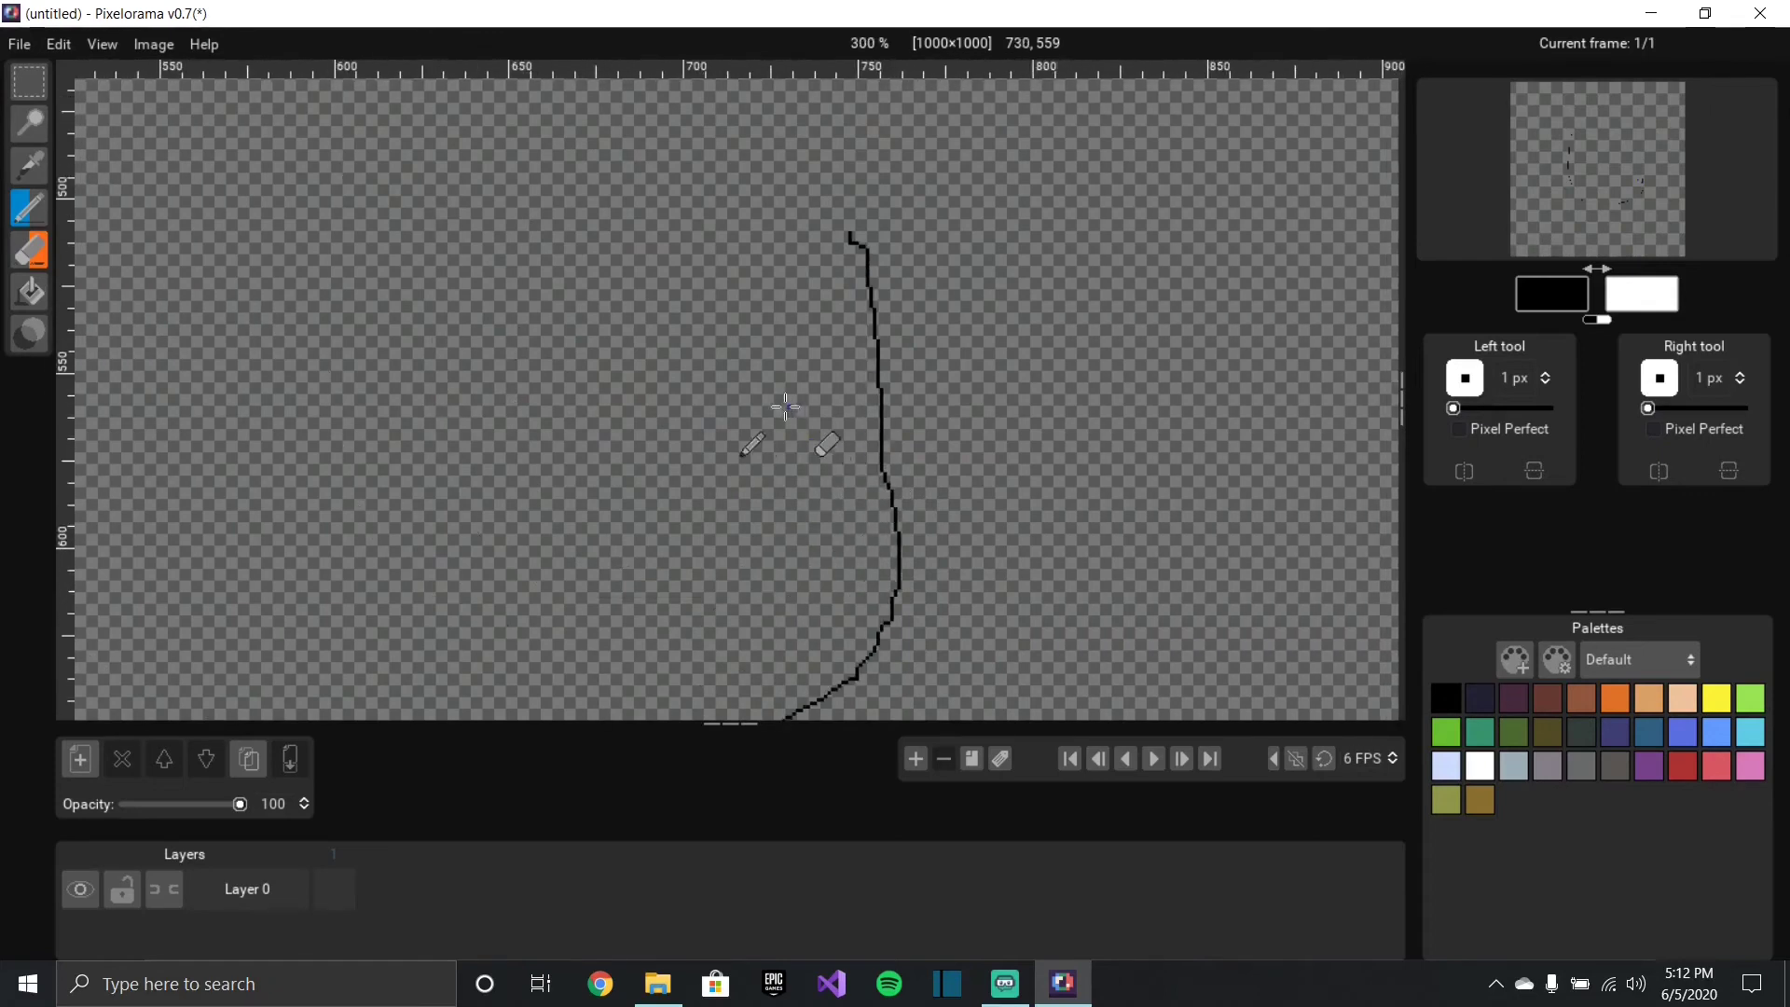
pyautogui.moveTo(793, 408)
pyautogui.mouseDown()
pyautogui.moveTo(641, 477)
pyautogui.moveTo(574, 560)
pyautogui.moveTo(466, 511)
pyautogui.moveTo(492, 376)
pyautogui.moveTo(733, 422)
pyautogui.mouseUp()
pyautogui.scroll(-3, 759, 411)
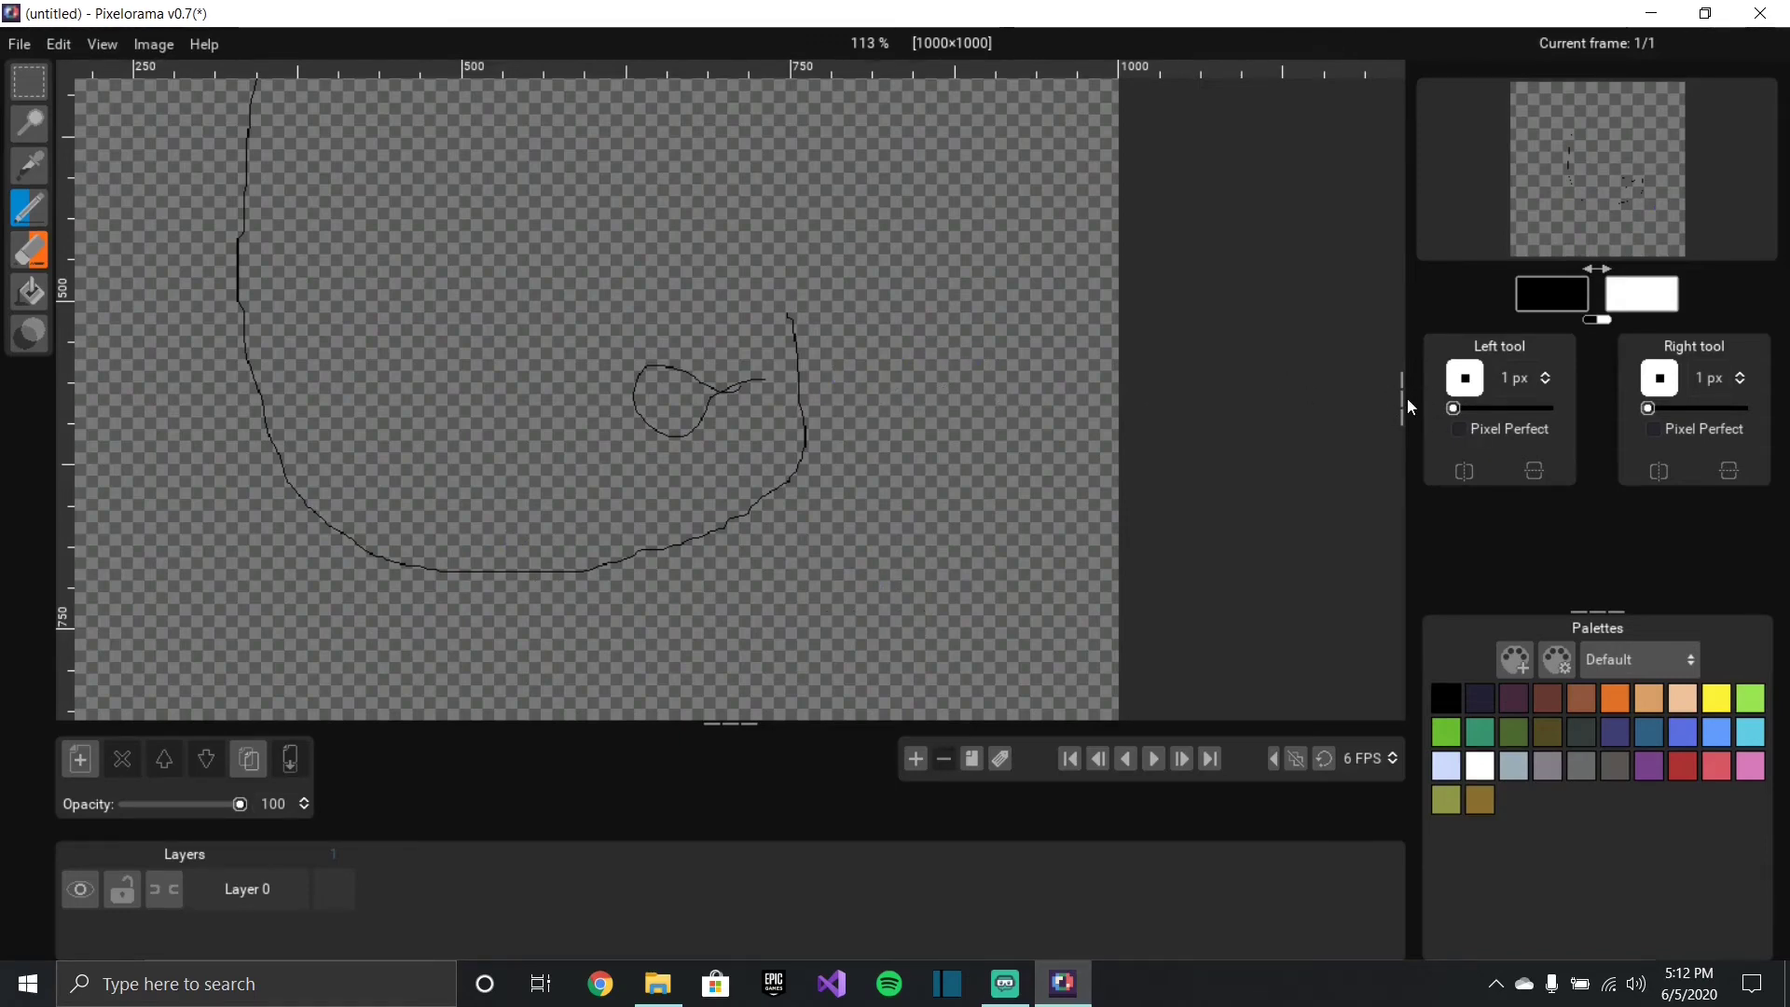
pyautogui.moveTo(1398, 399)
pyautogui.mouseDown()
pyautogui.moveTo(1233, 413)
pyautogui.moveTo(1404, 410)
pyautogui.mouseUp()
# Step: Swap the two drawing colours and back, then look over the File menu
pyautogui.click(1598, 269)
pyautogui.click(1597, 269)
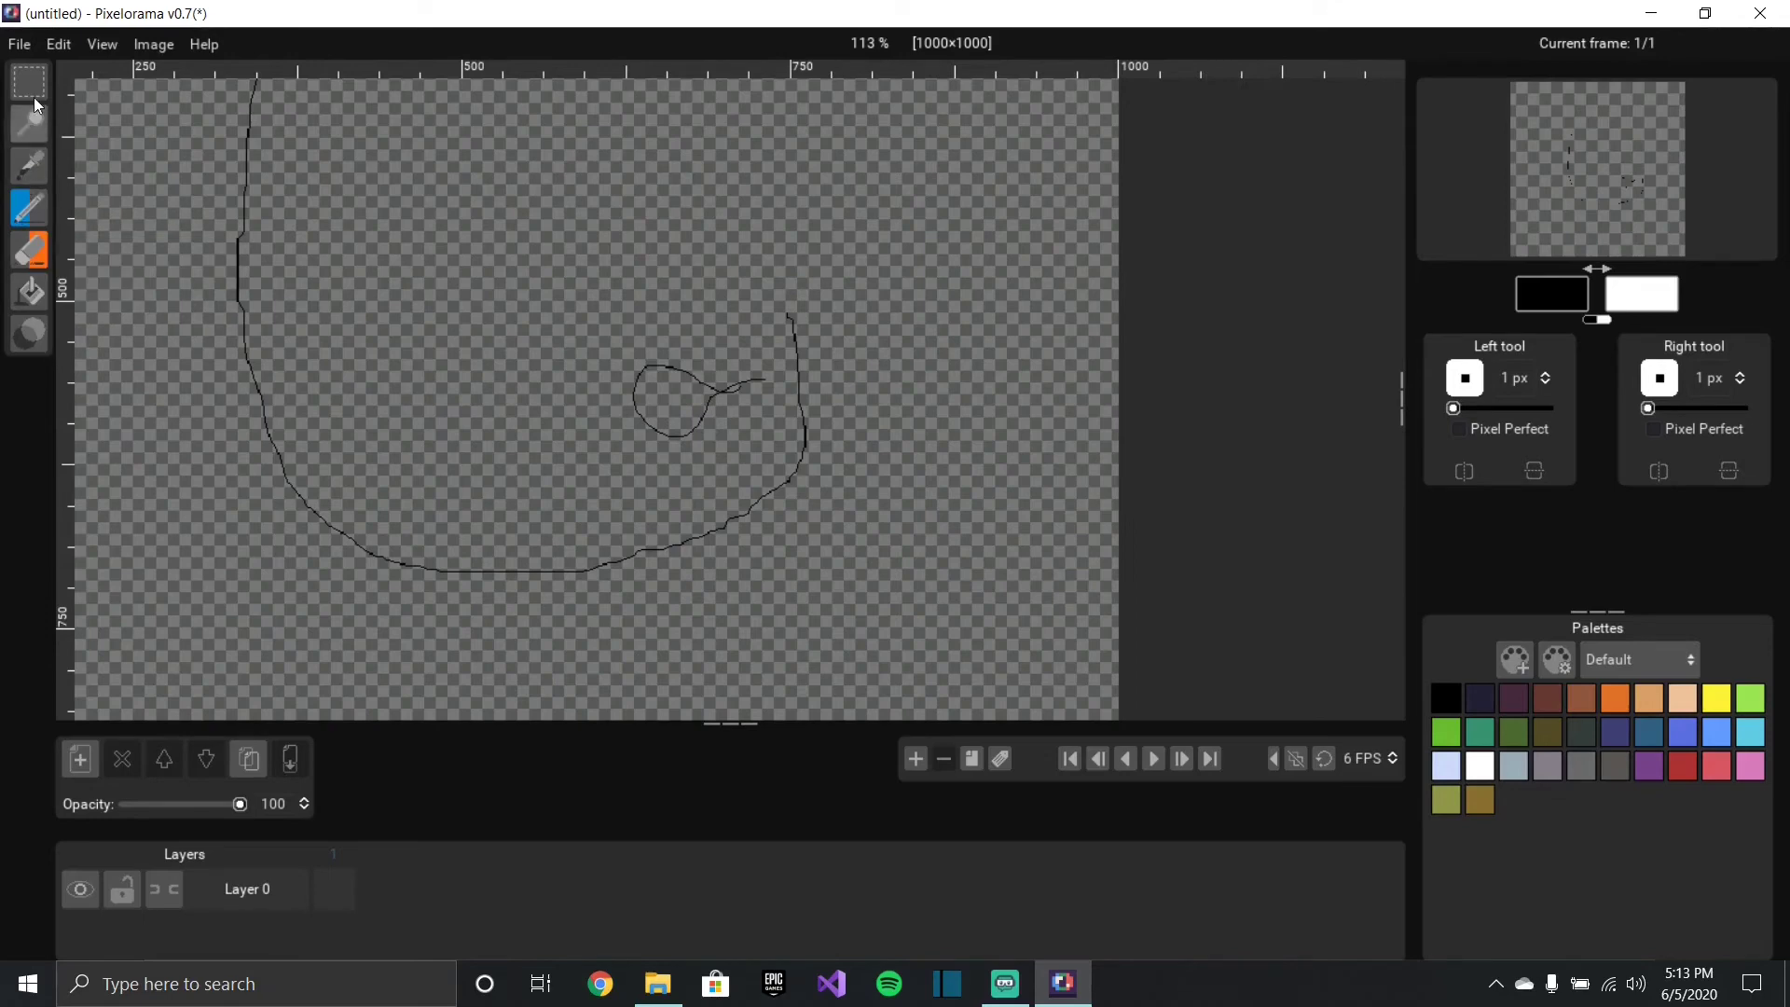
pyautogui.click(20, 51)
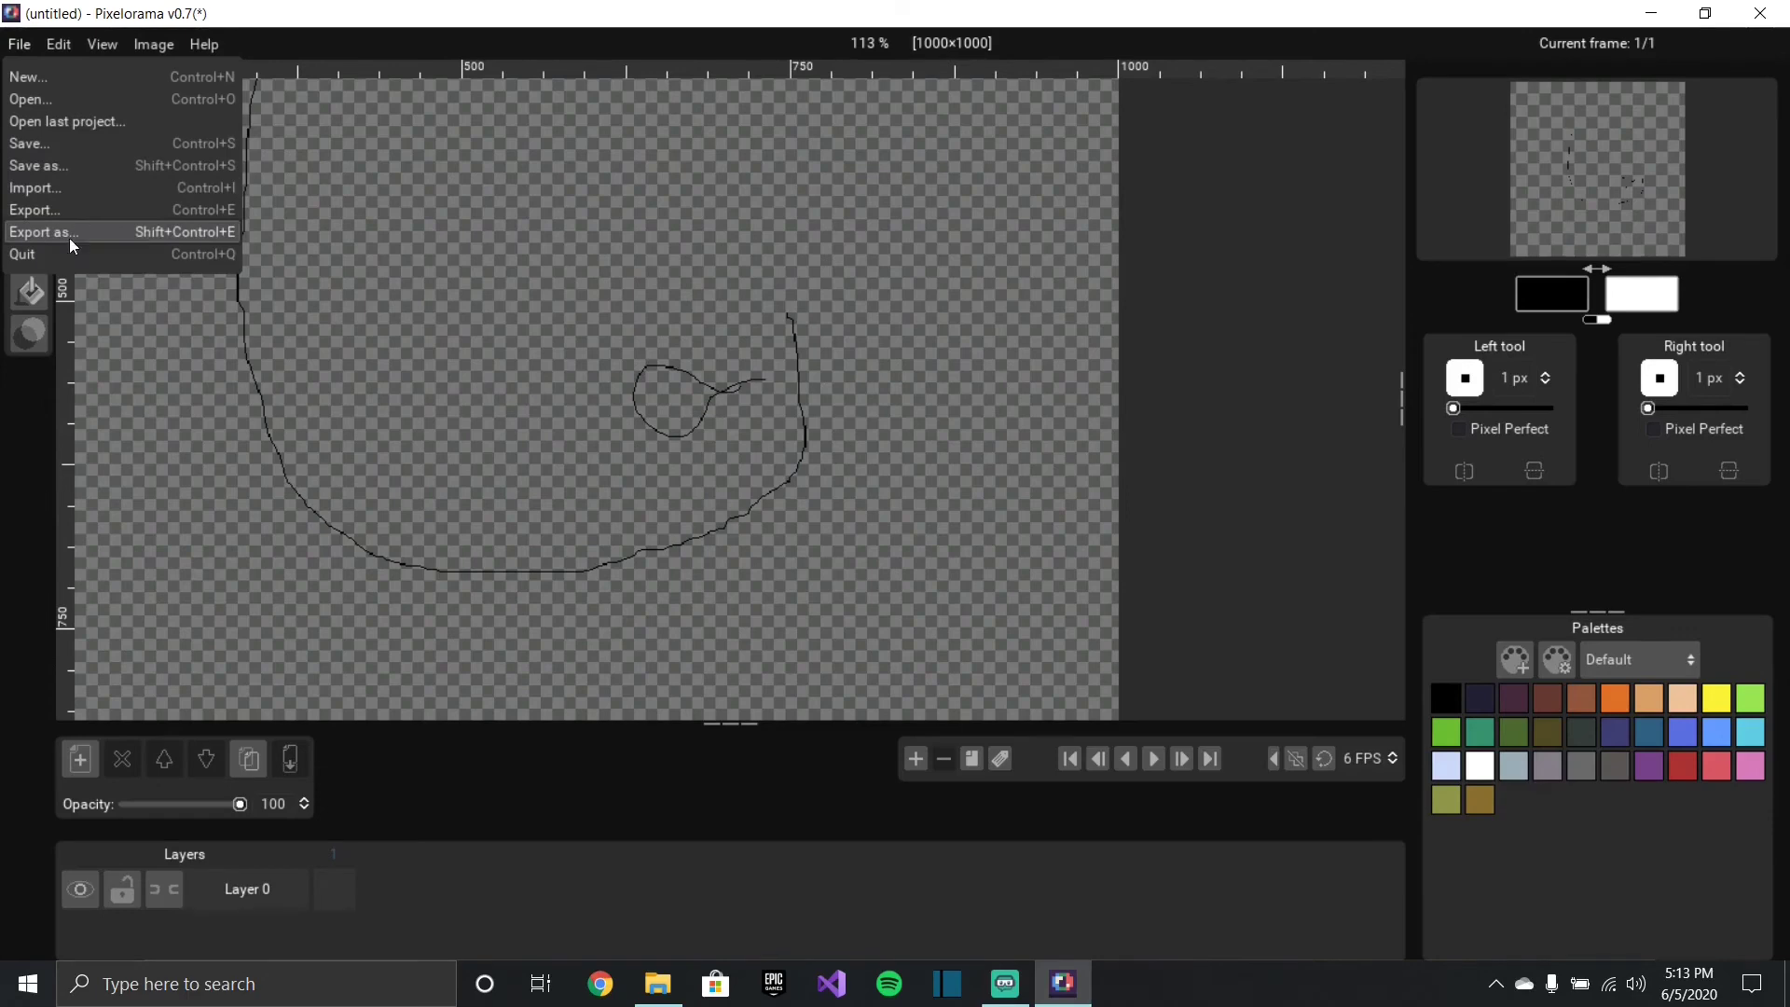
pyautogui.click(48, 45)
# Step: Uncheck View > Tile Mode so the sketch no longer repeats
pyautogui.click(48, 44)
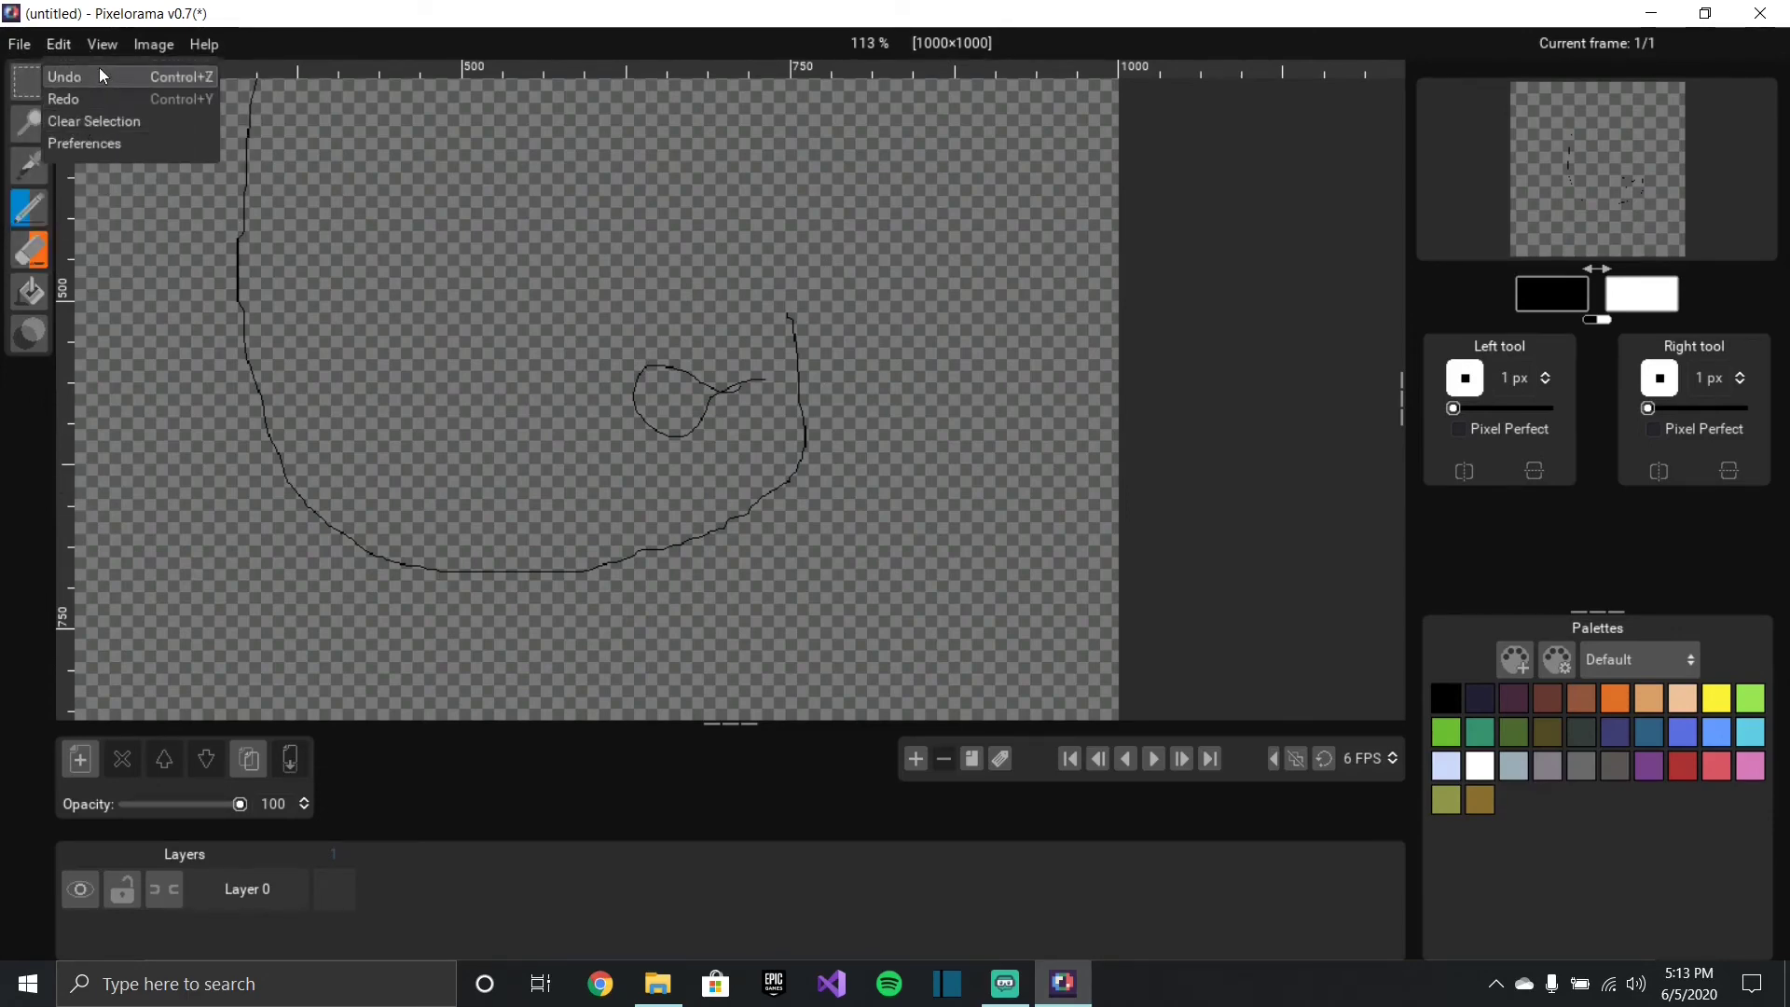
pyautogui.moveTo(221, 54)
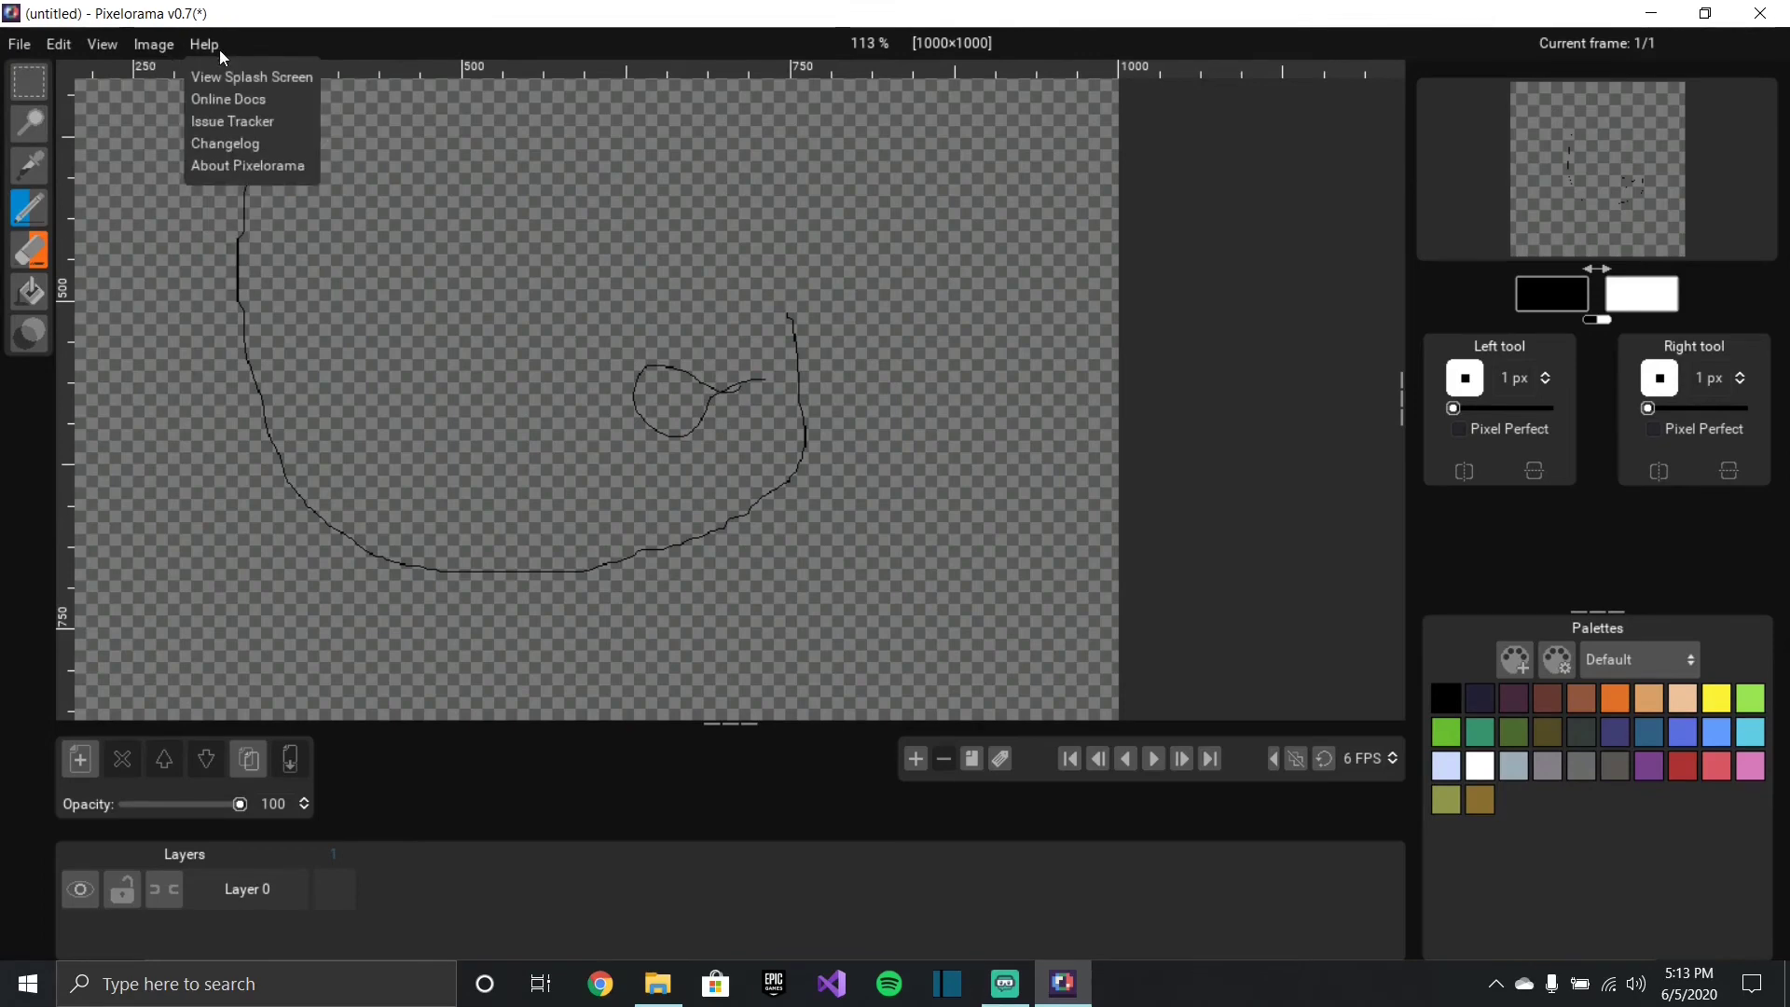
pyautogui.moveTo(103, 45)
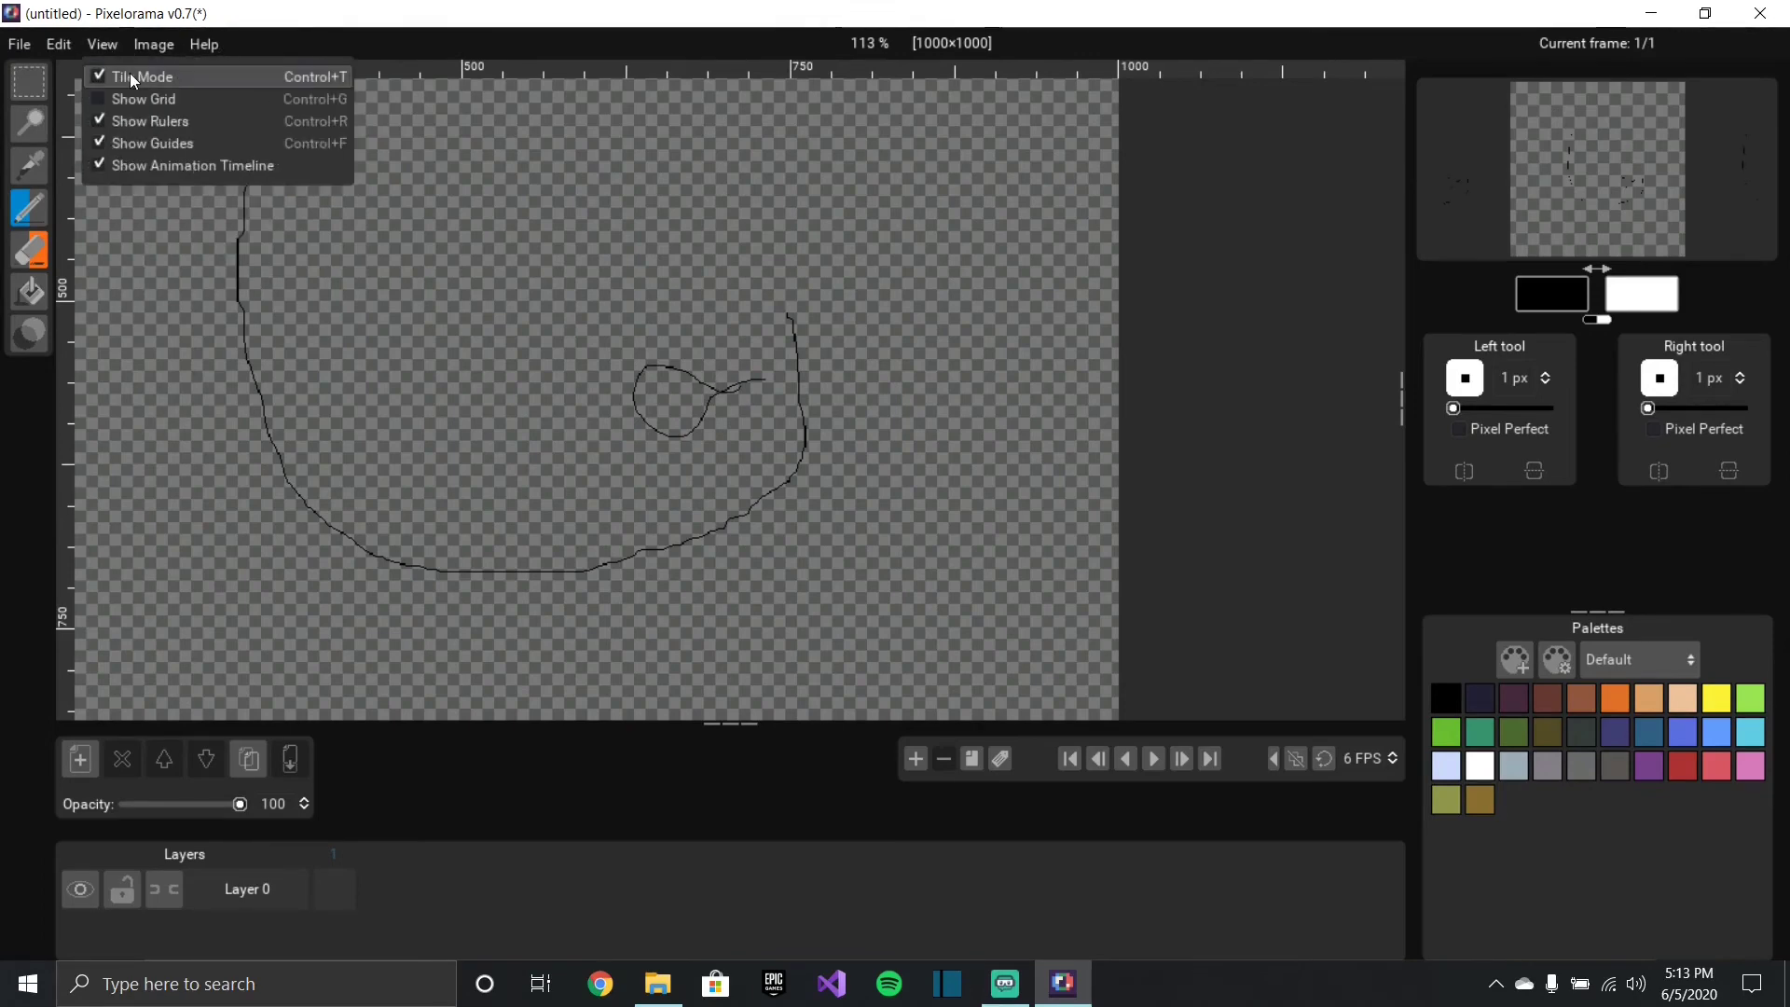
pyautogui.click(131, 76)
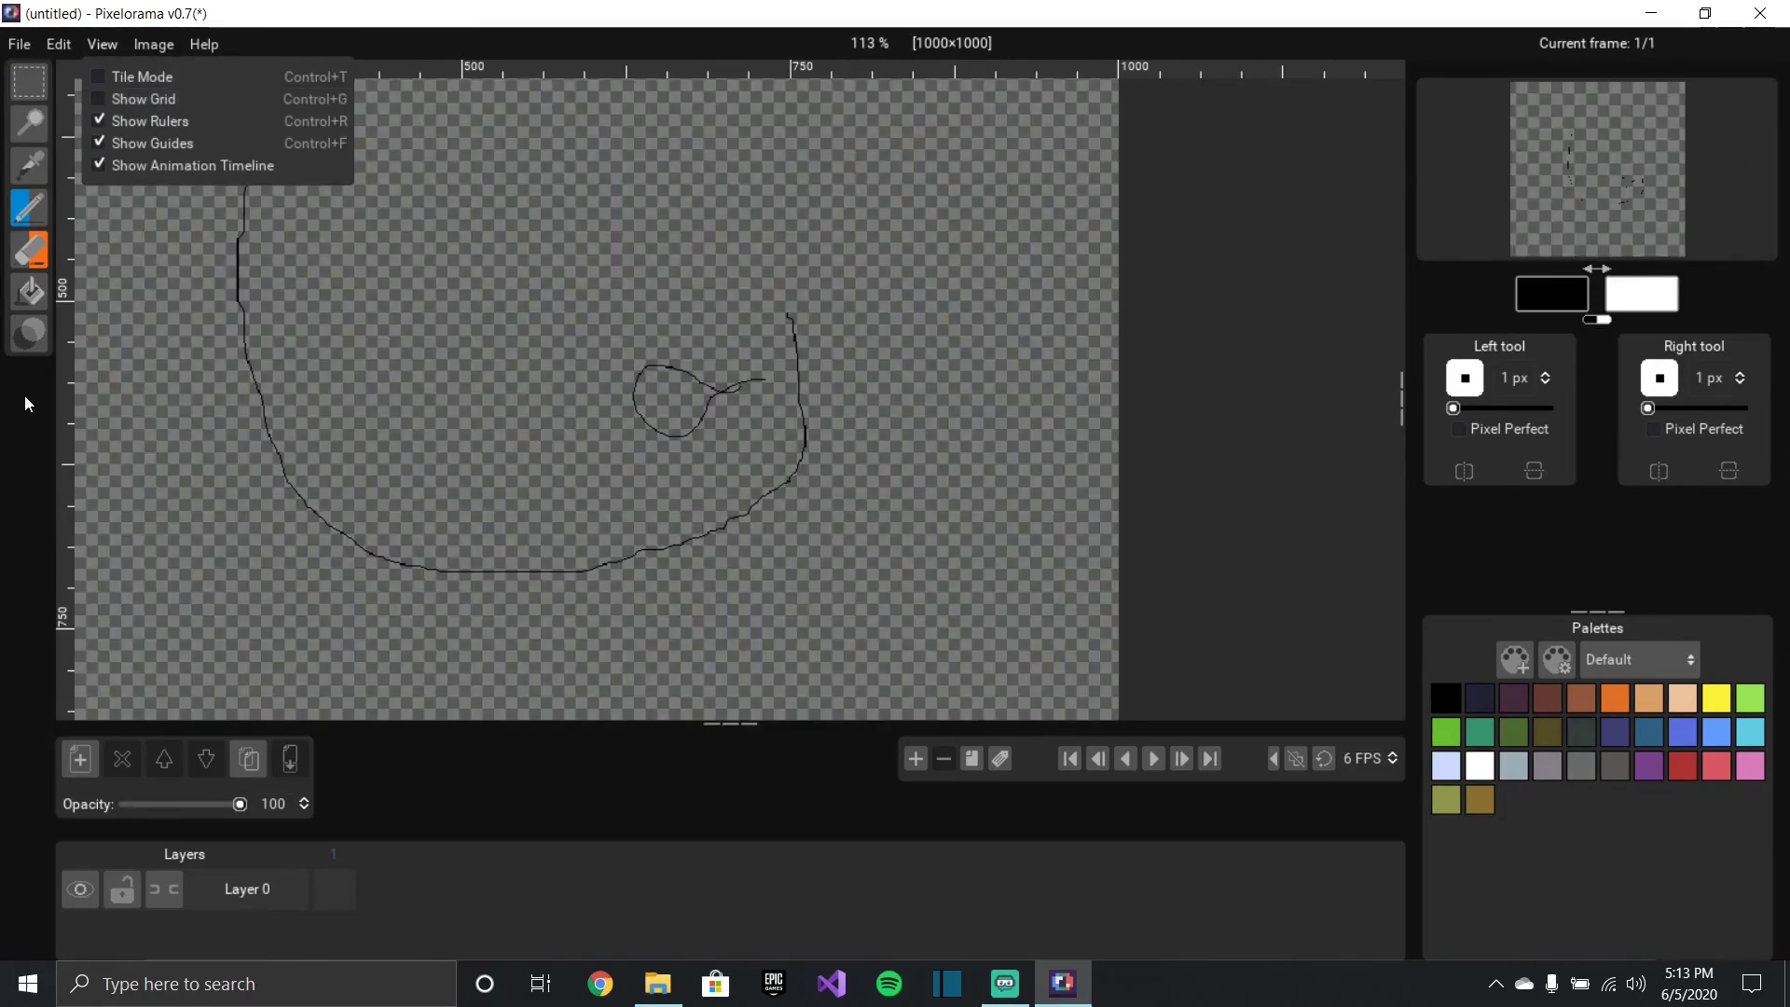
pyautogui.click(17, 477)
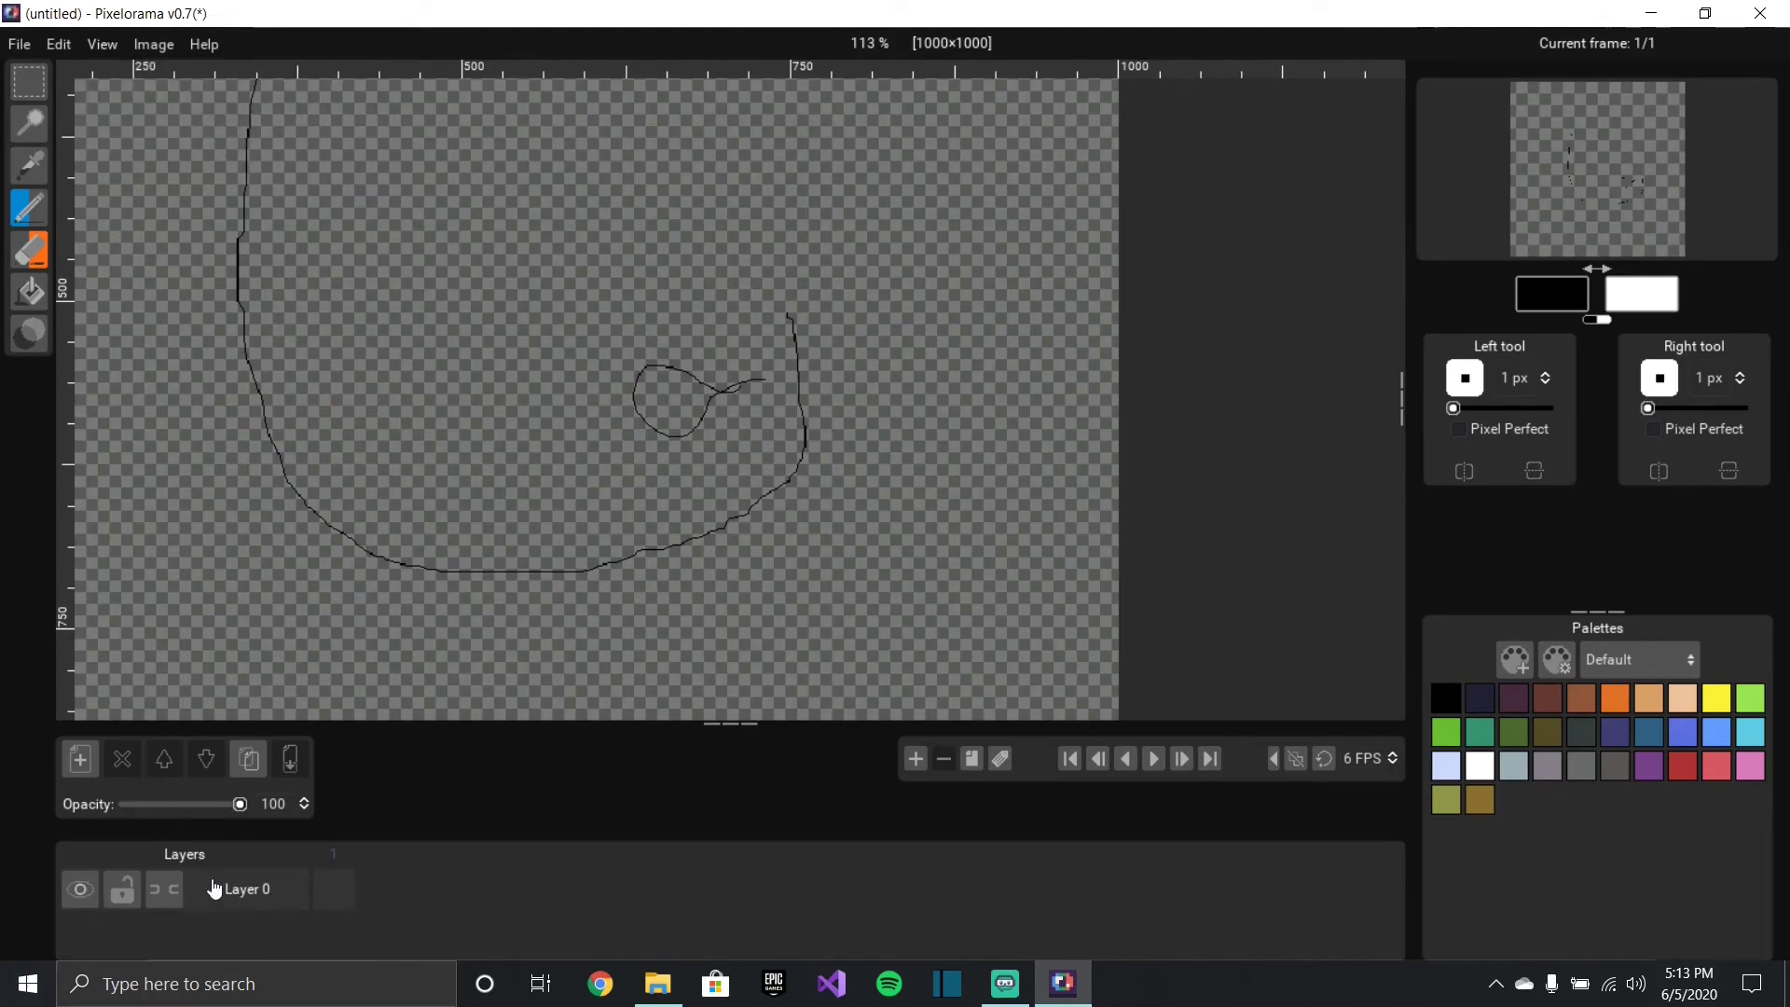
# Step: Add empty layers up to Layer 7, leaving Layer 7's name unchanged
pyautogui.click(81, 758)
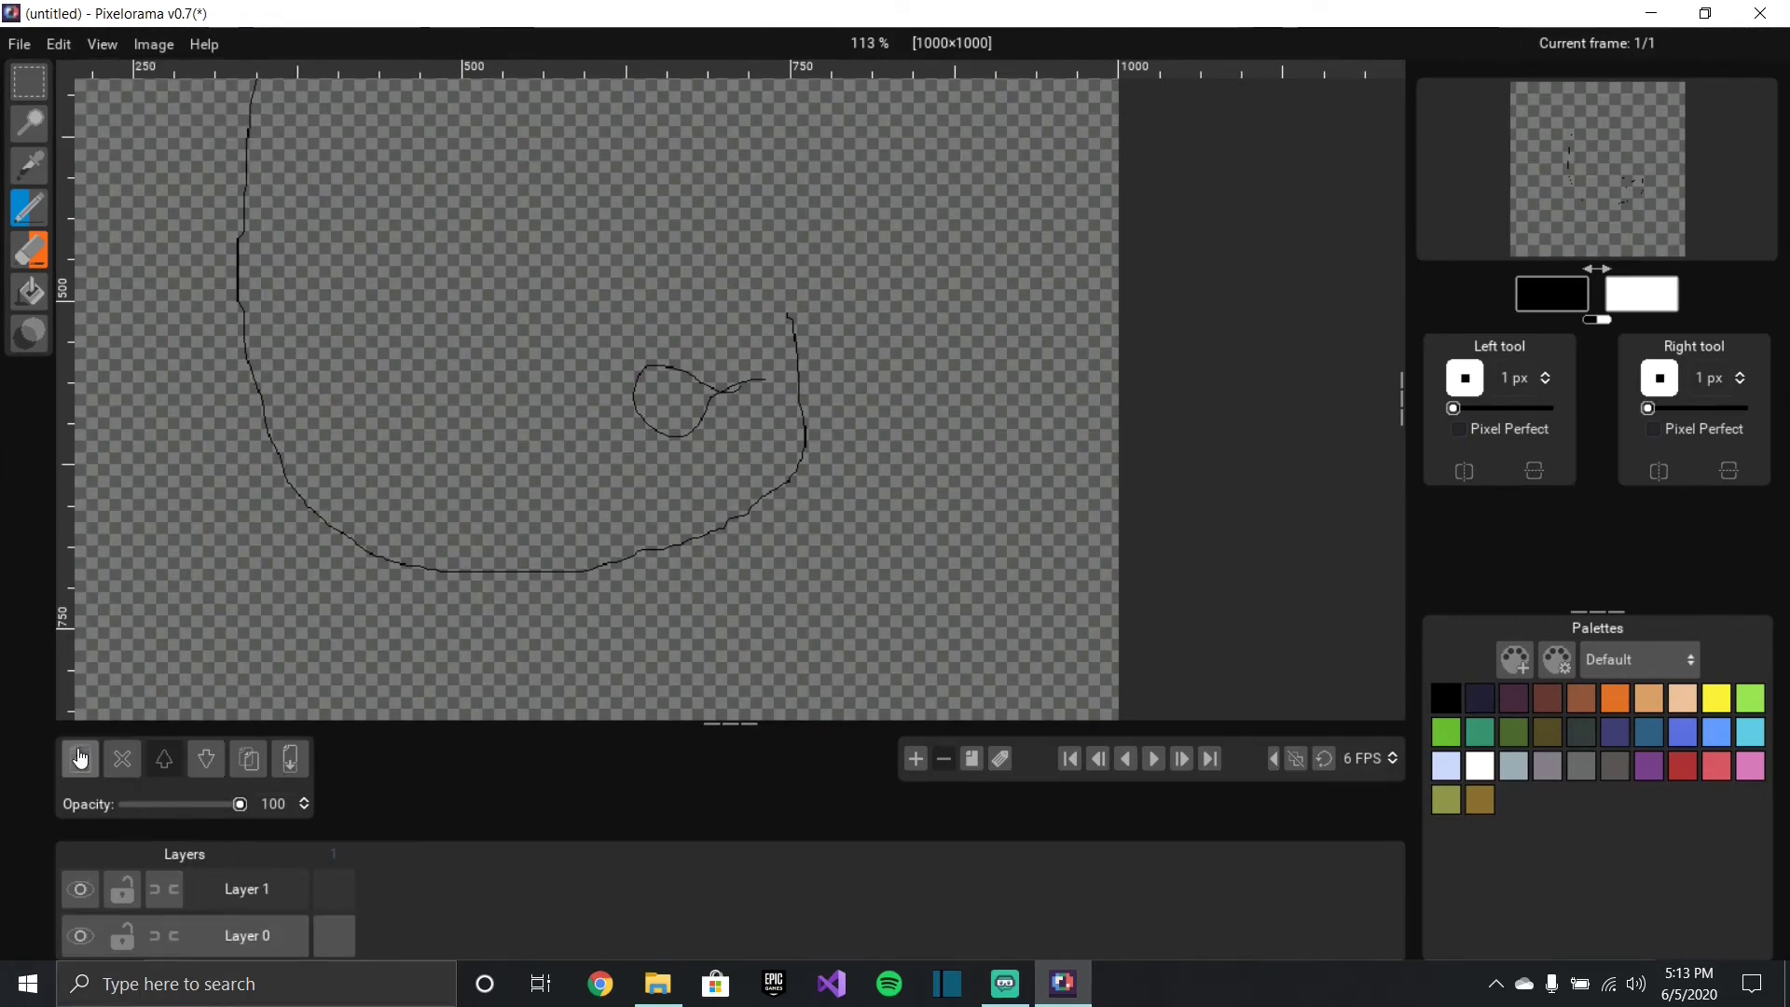
pyautogui.click(80, 758)
pyautogui.click(80, 758)
pyautogui.click(80, 758)
pyautogui.click(80, 759)
pyautogui.click(80, 758)
pyautogui.click(80, 758)
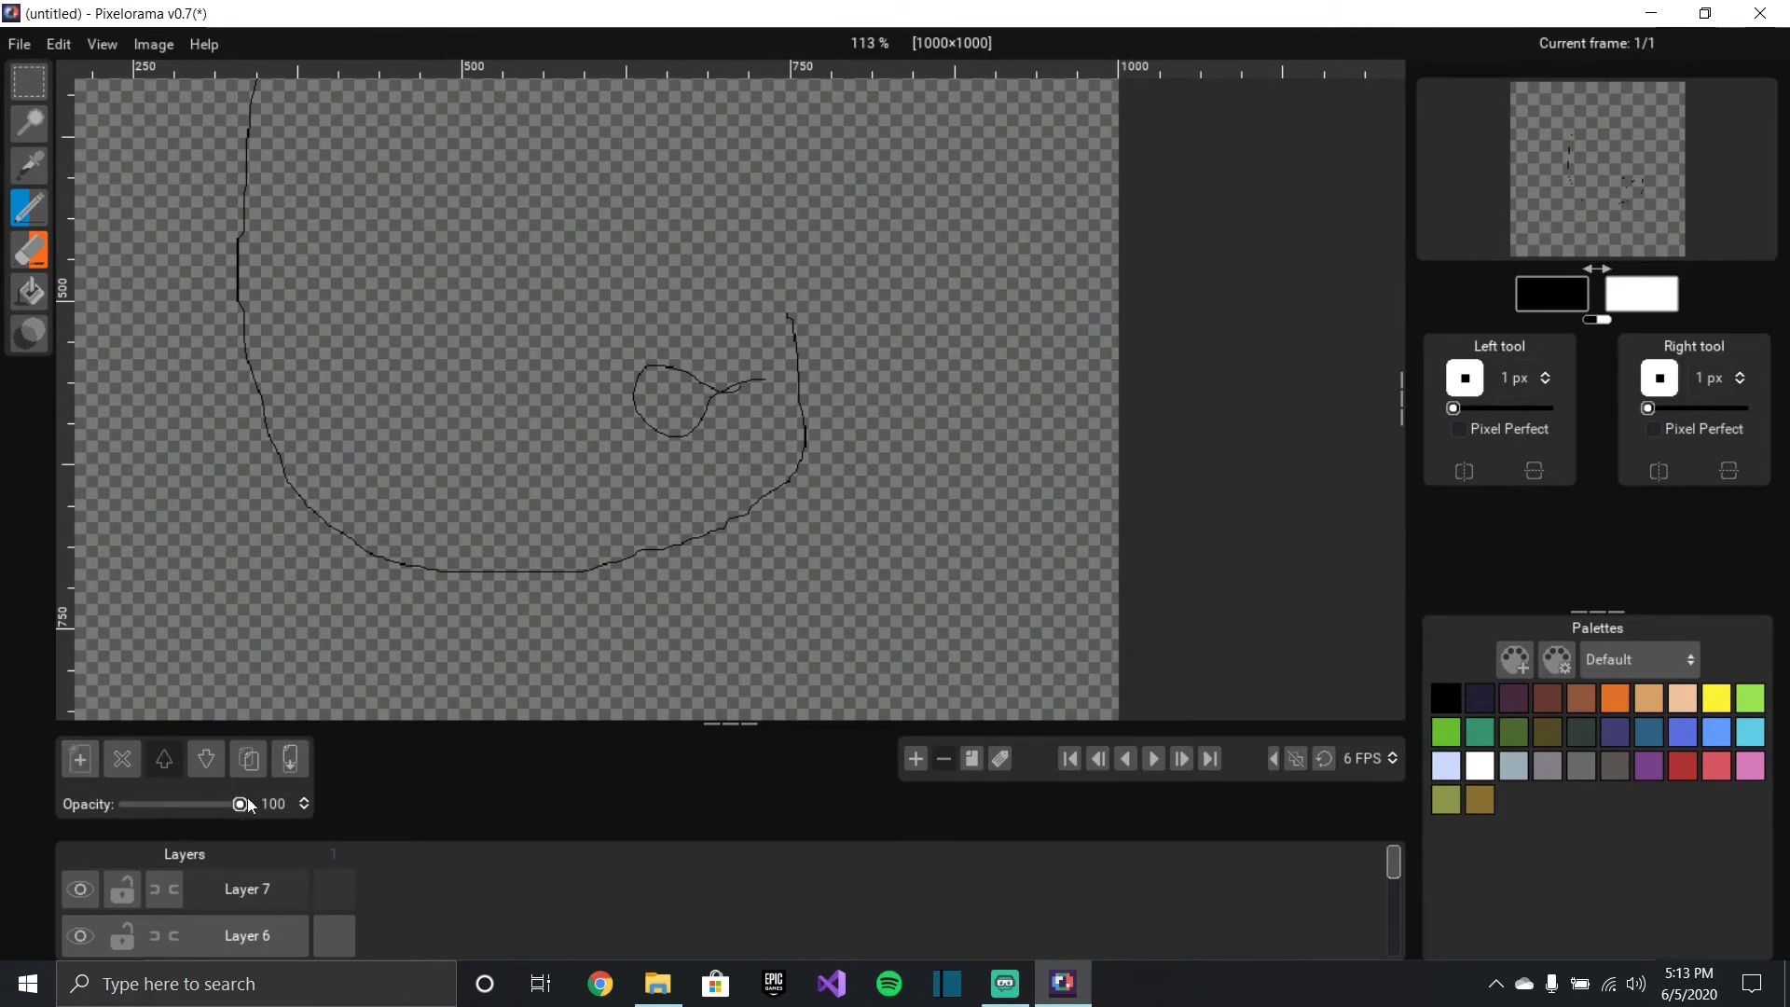
pyautogui.doubleClick(264, 893)
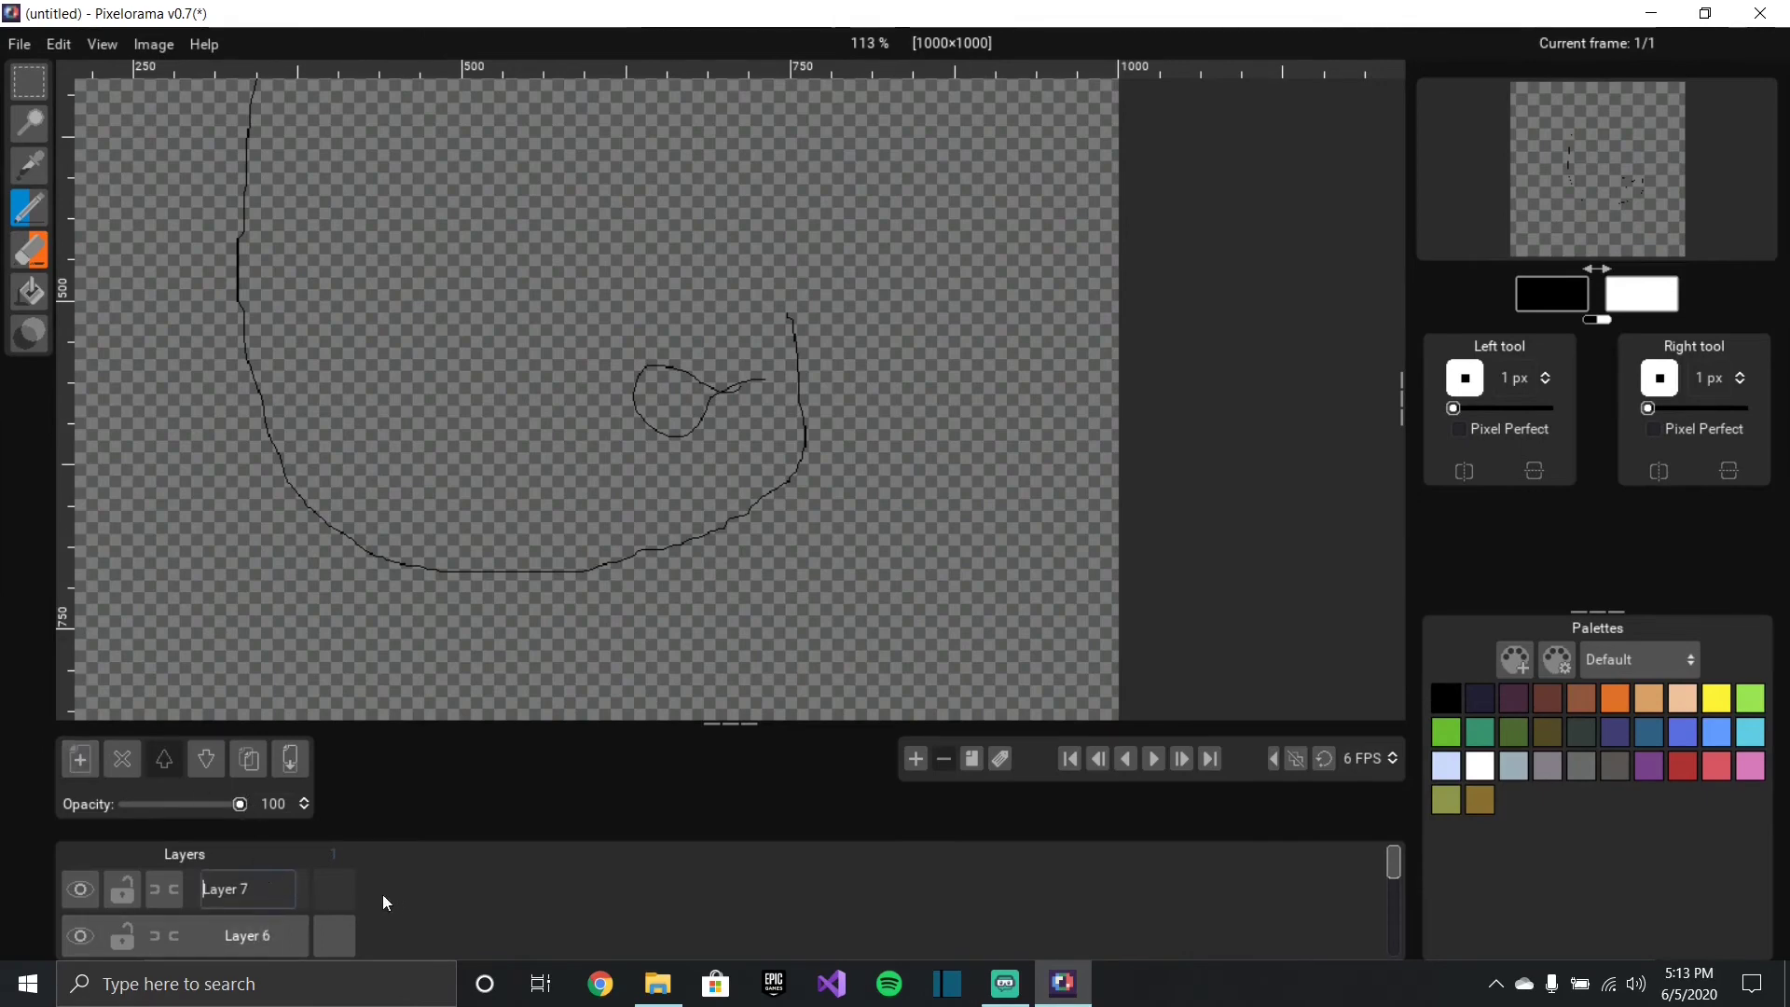
pyautogui.click(329, 898)
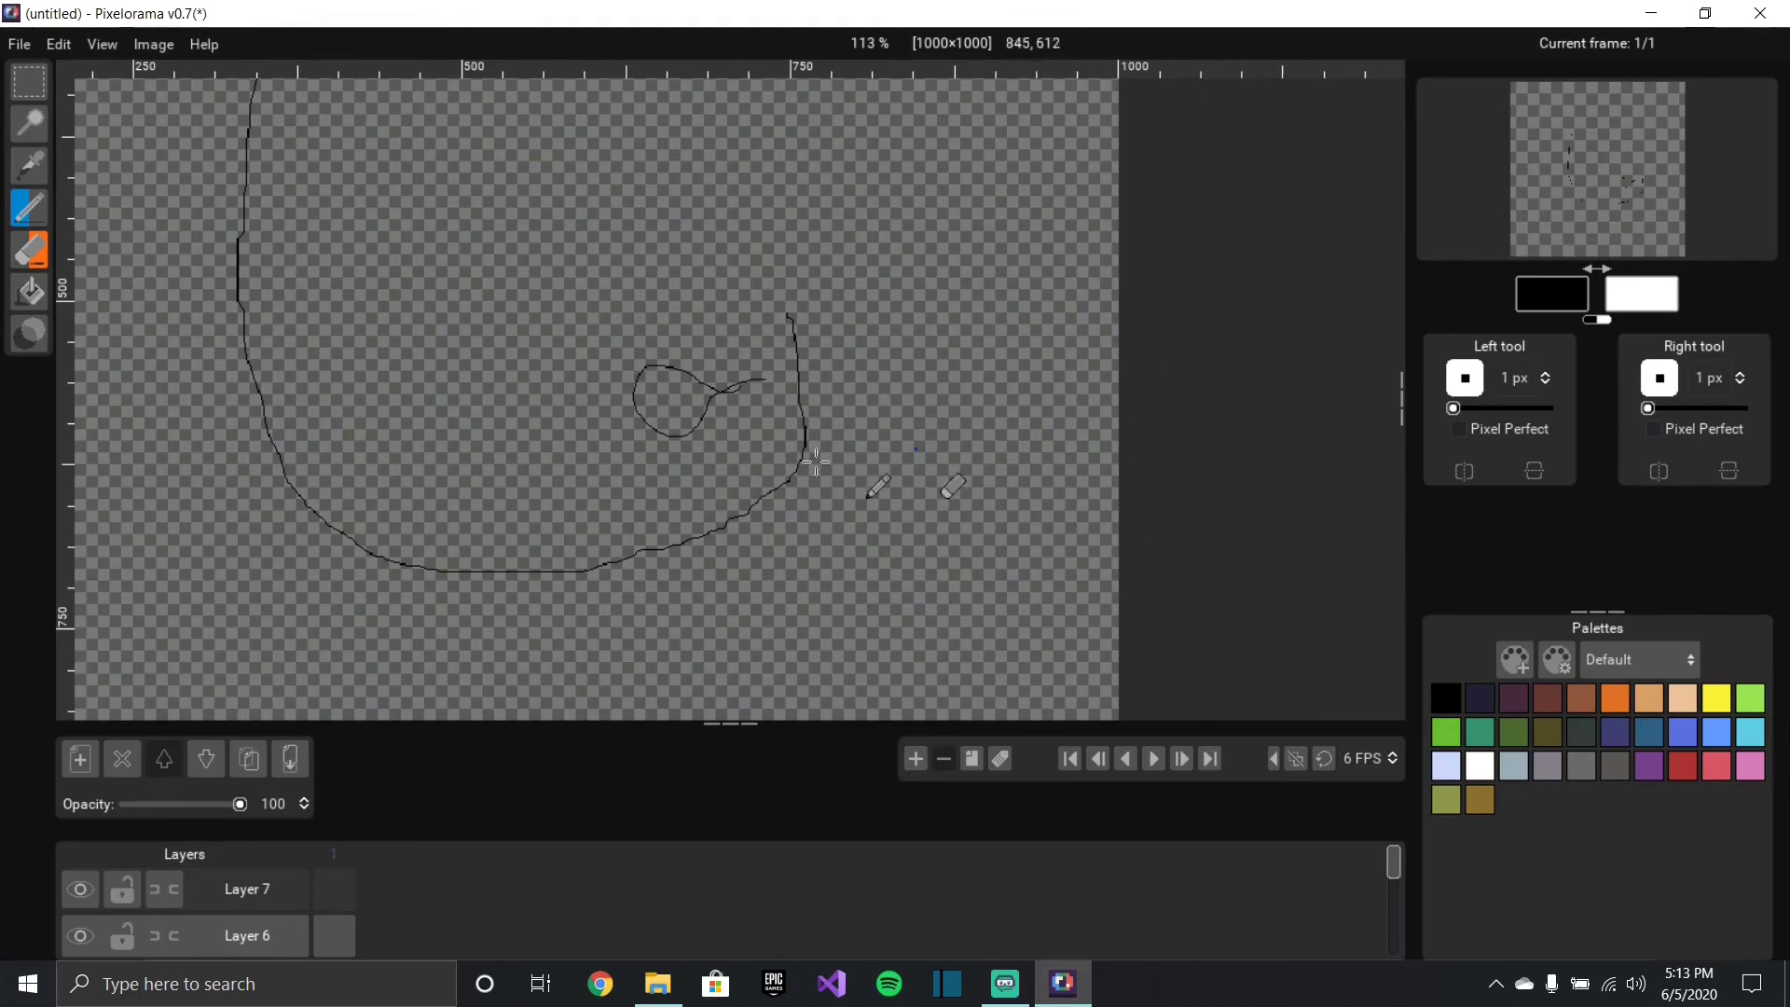
# Step: Select the Eraser, zoom in to inspect the outline, and toggle onion skinning
pyautogui.click(29, 249)
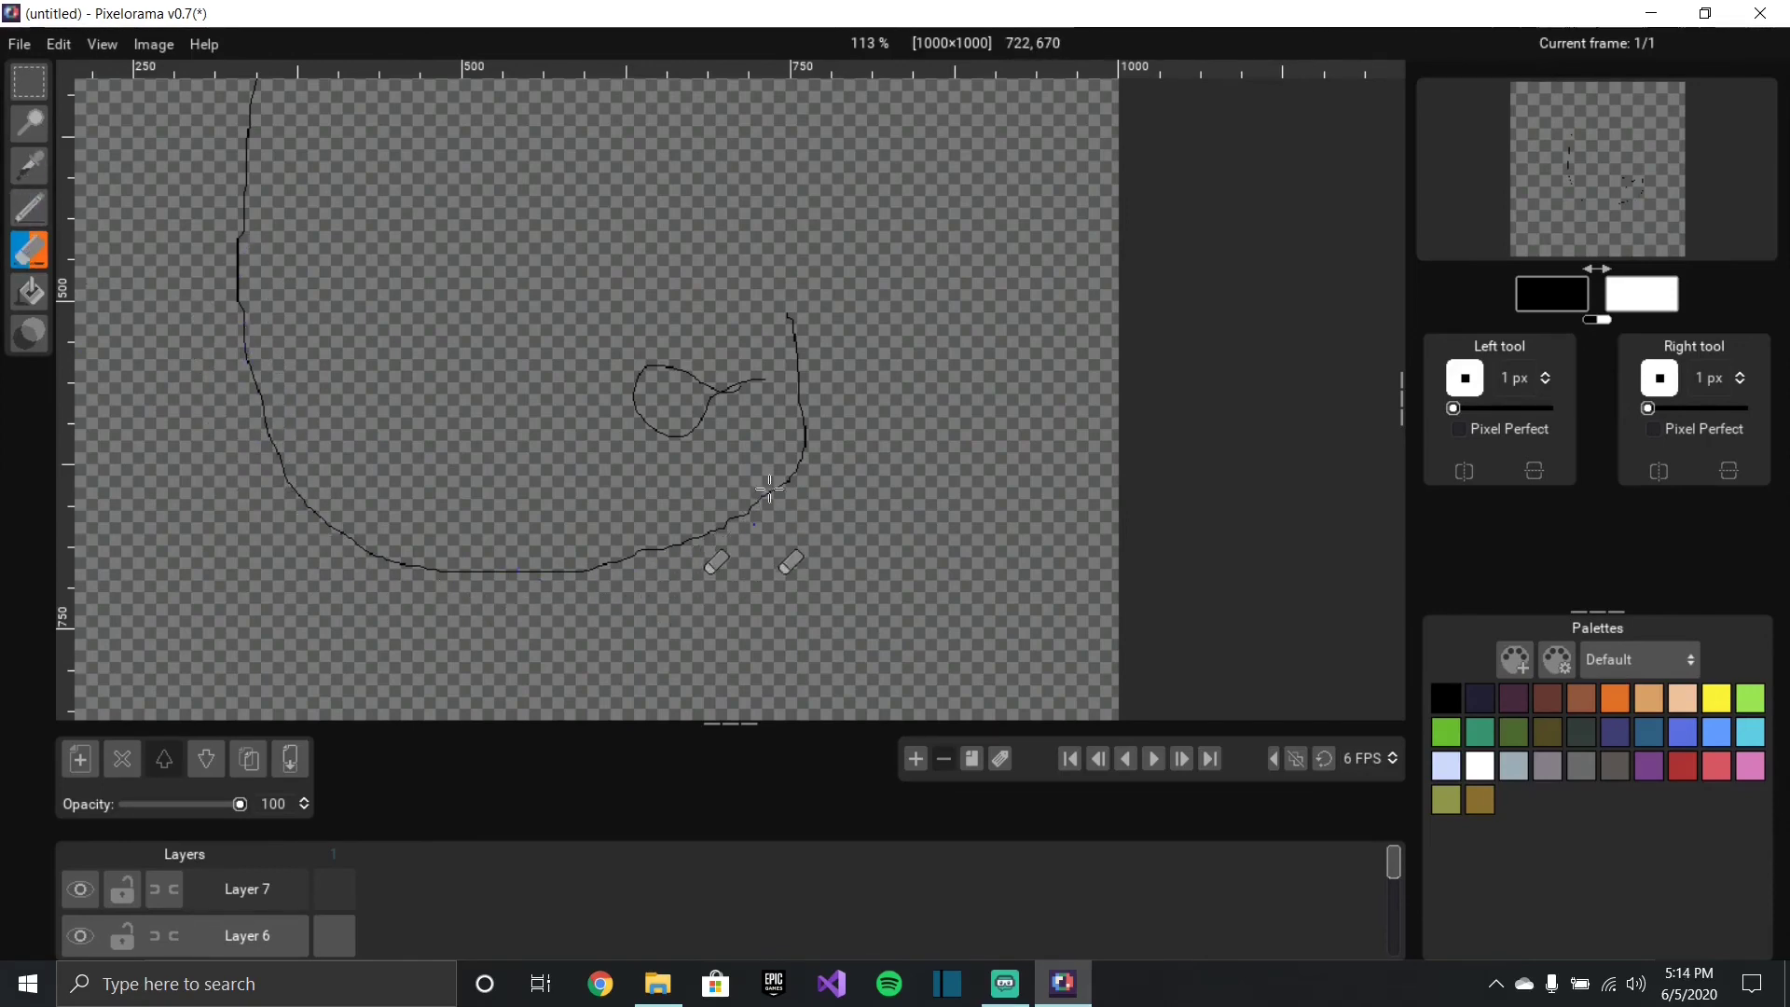
pyautogui.scroll(4, 764, 513)
pyautogui.scroll(6, 776, 471)
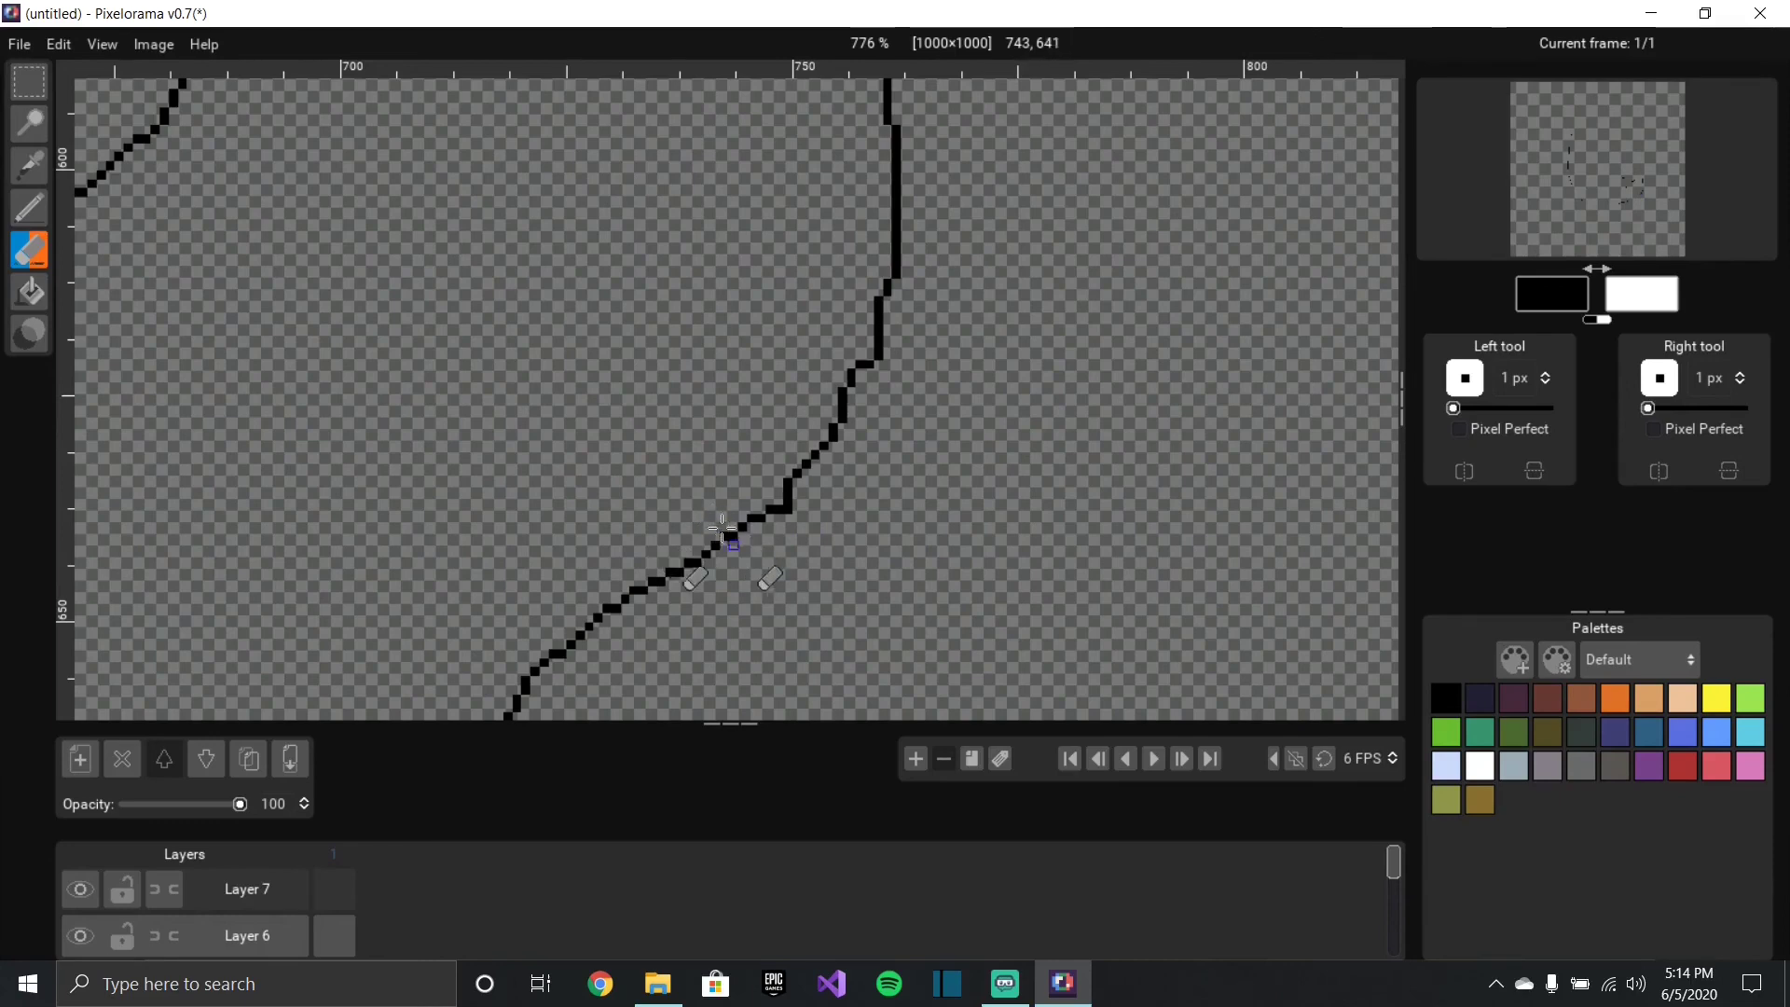
pyautogui.scroll(-5, 714, 541)
pyautogui.scroll(-4, 690, 541)
pyautogui.scroll(4, 699, 560)
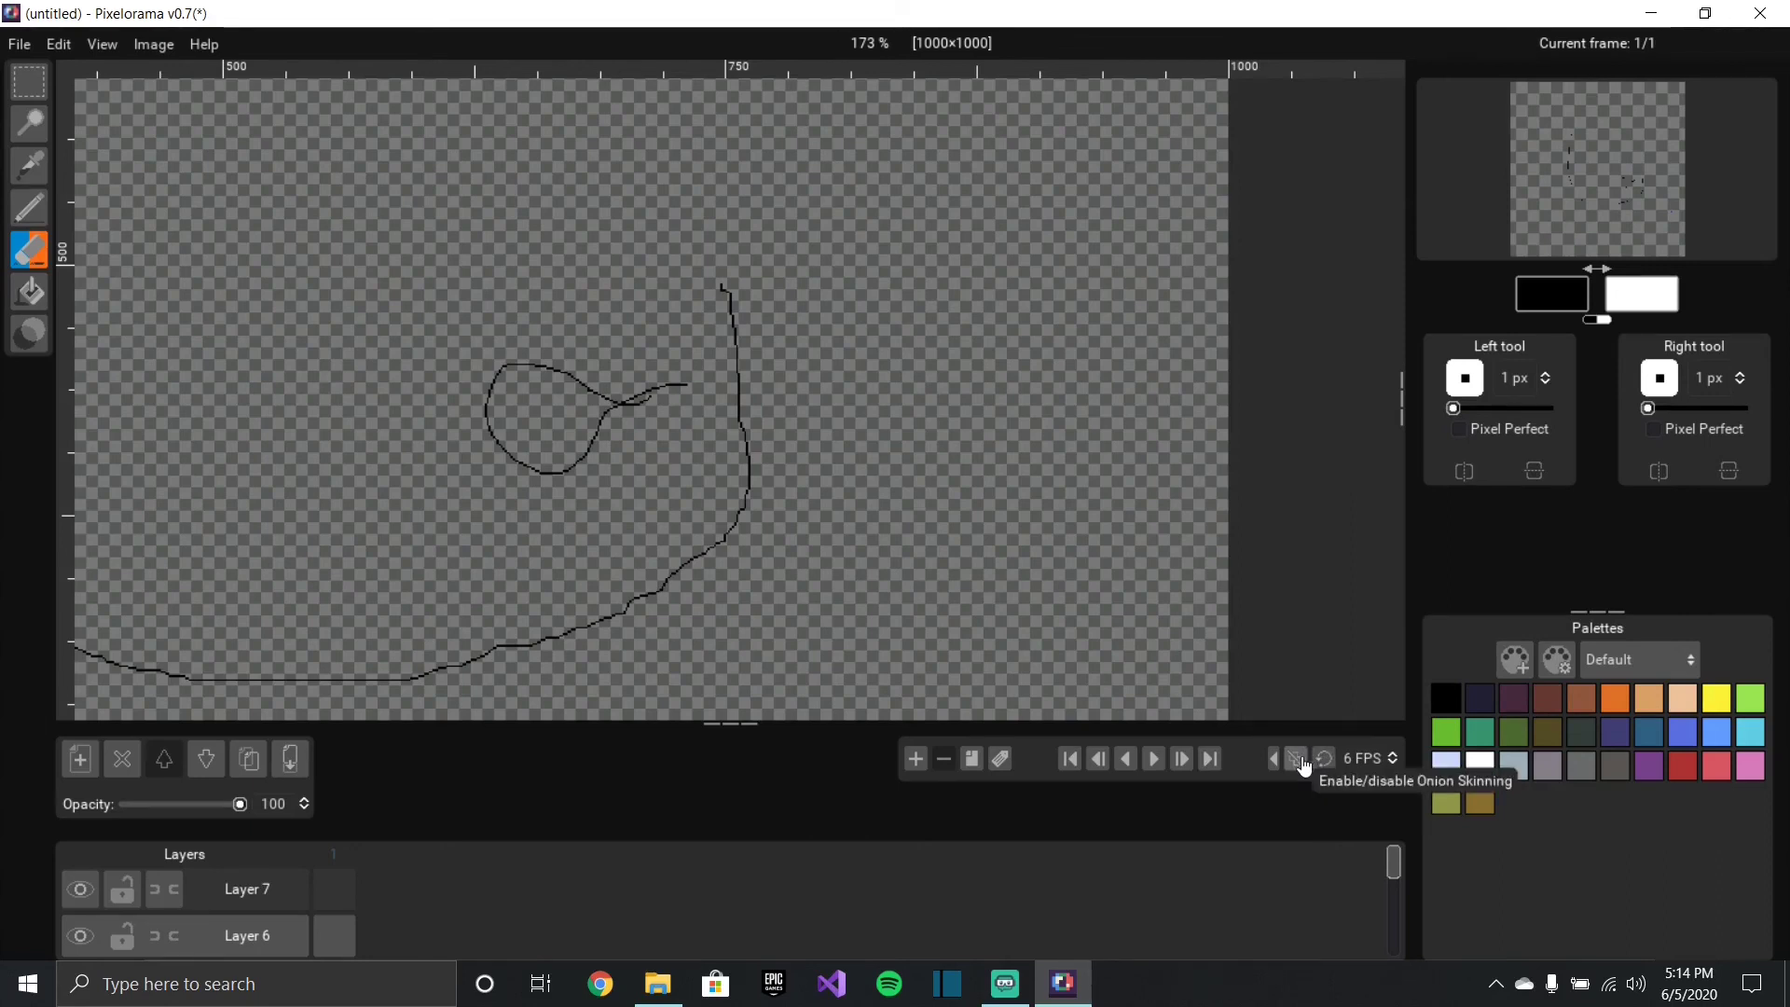
pyautogui.click(1299, 762)
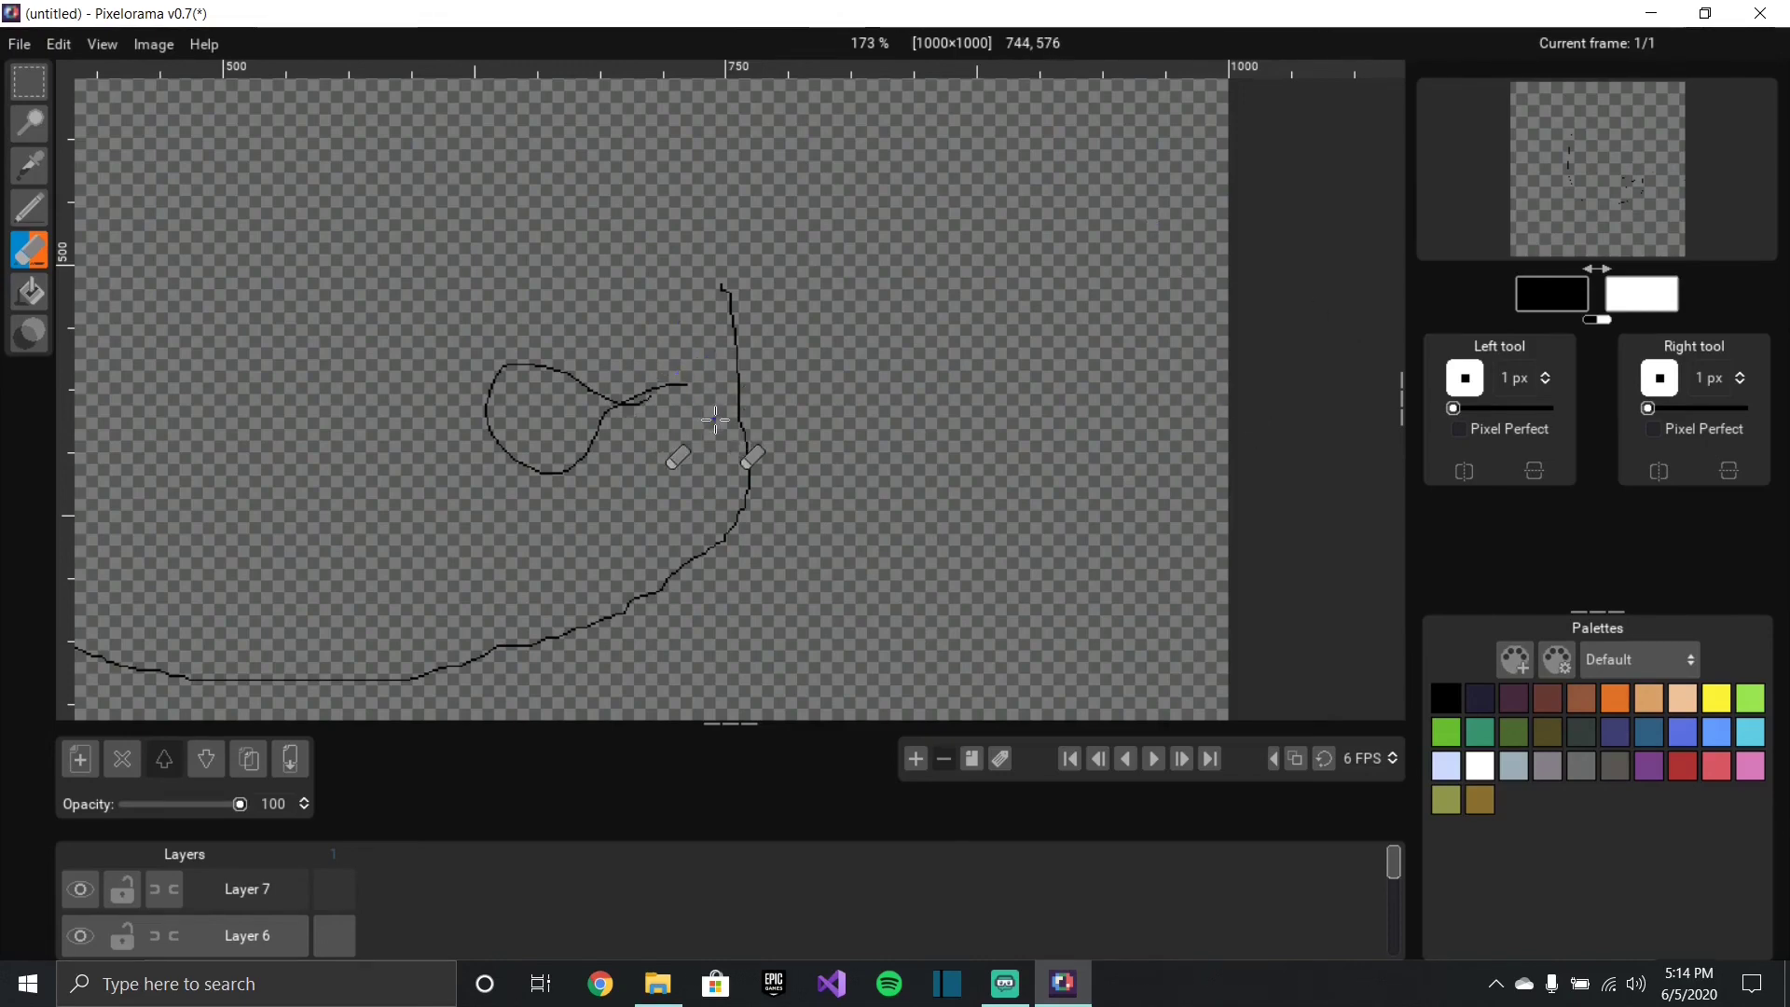
# Step: Exit Pixelorama without saving the sketch and return to a clear Windows desktop
pyautogui.click(1783, 9)
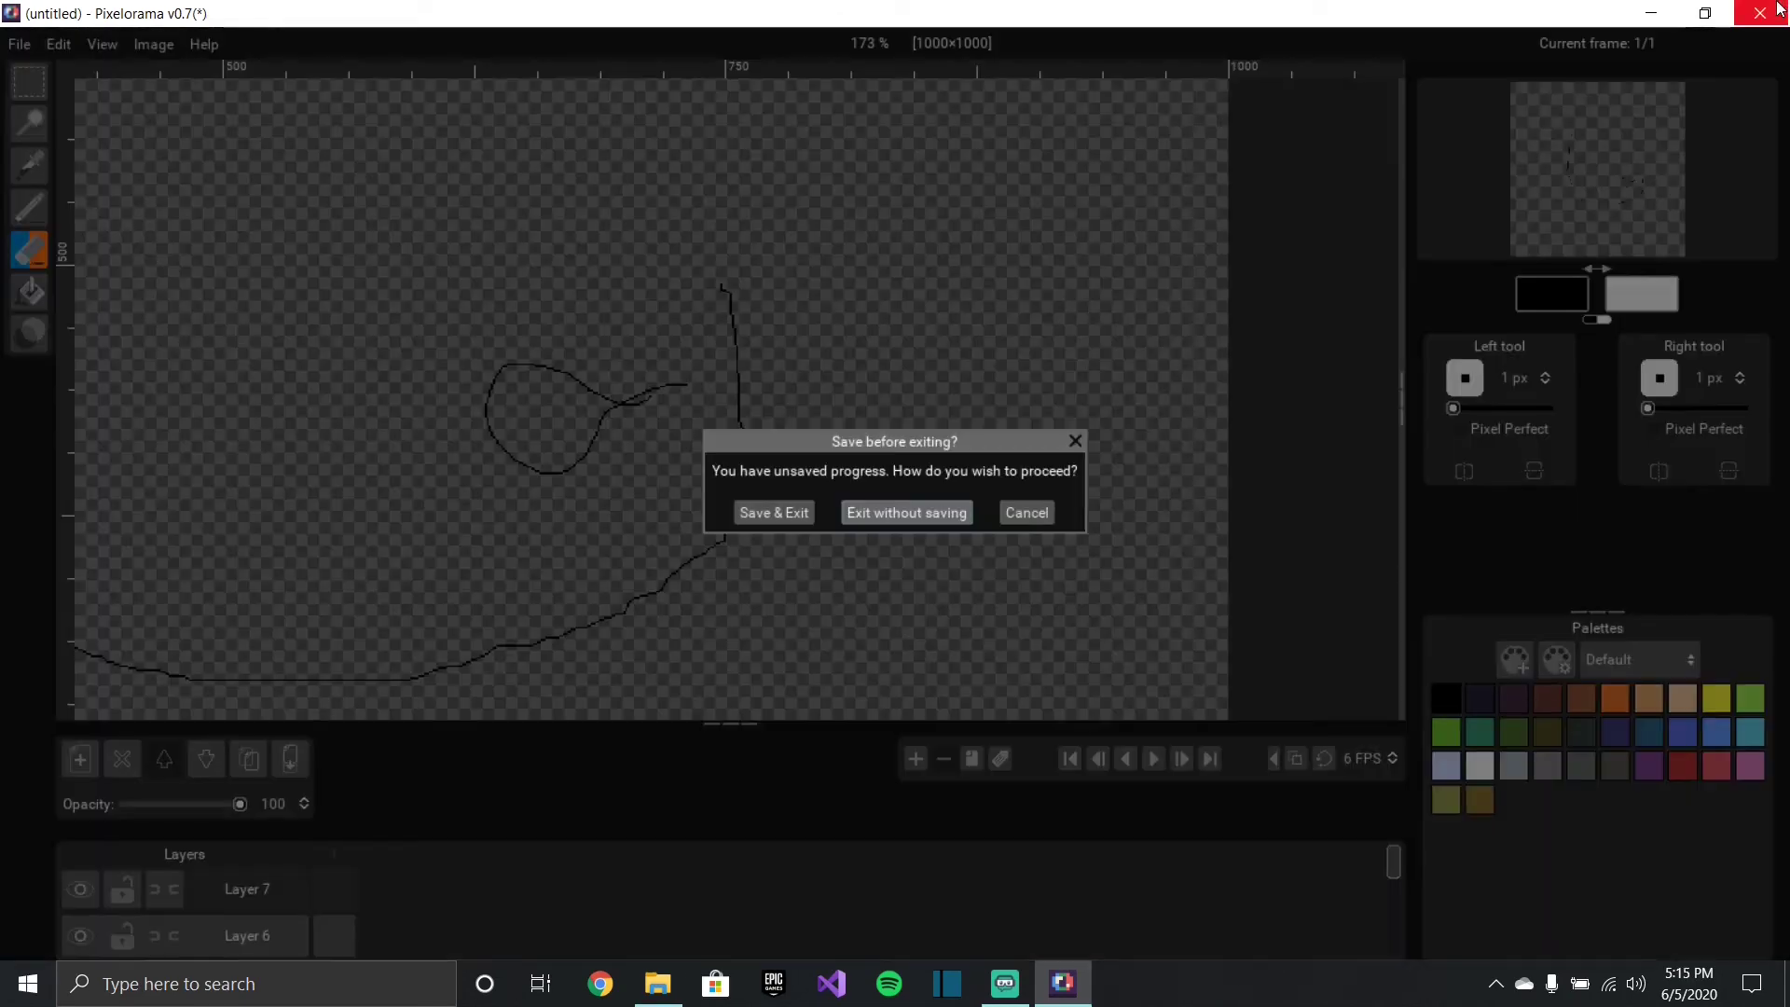
pyautogui.click(908, 515)
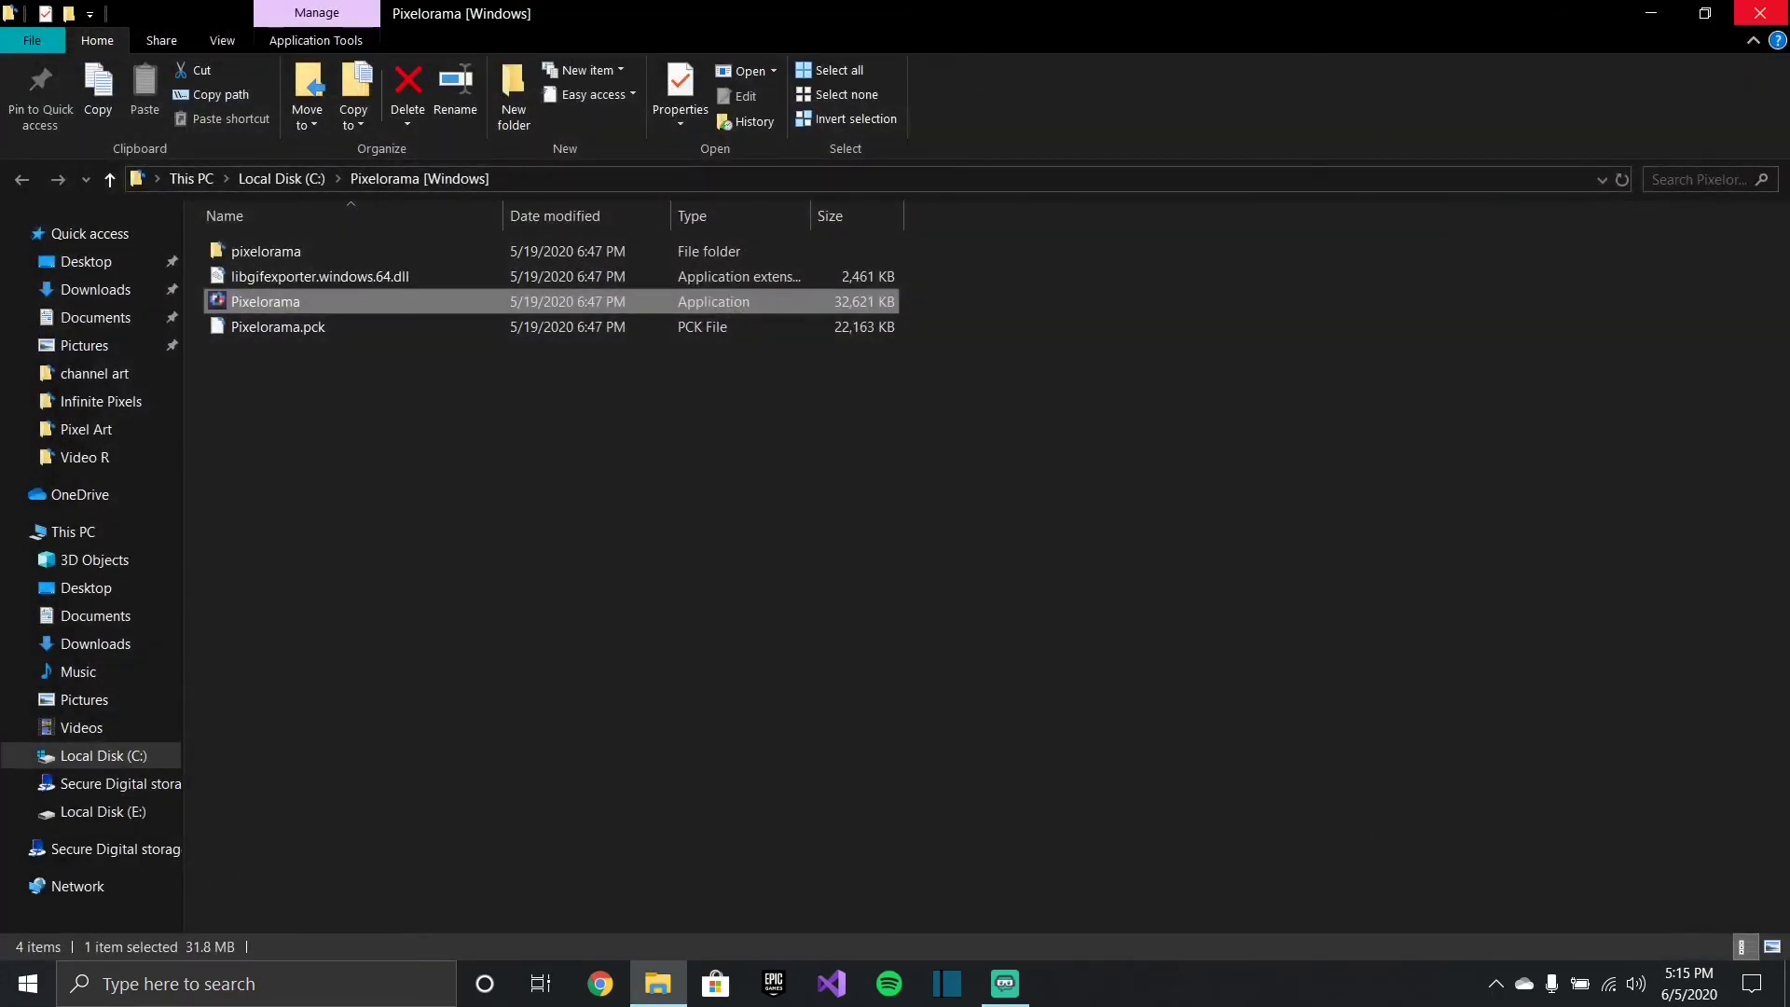
pyautogui.press('super+d')
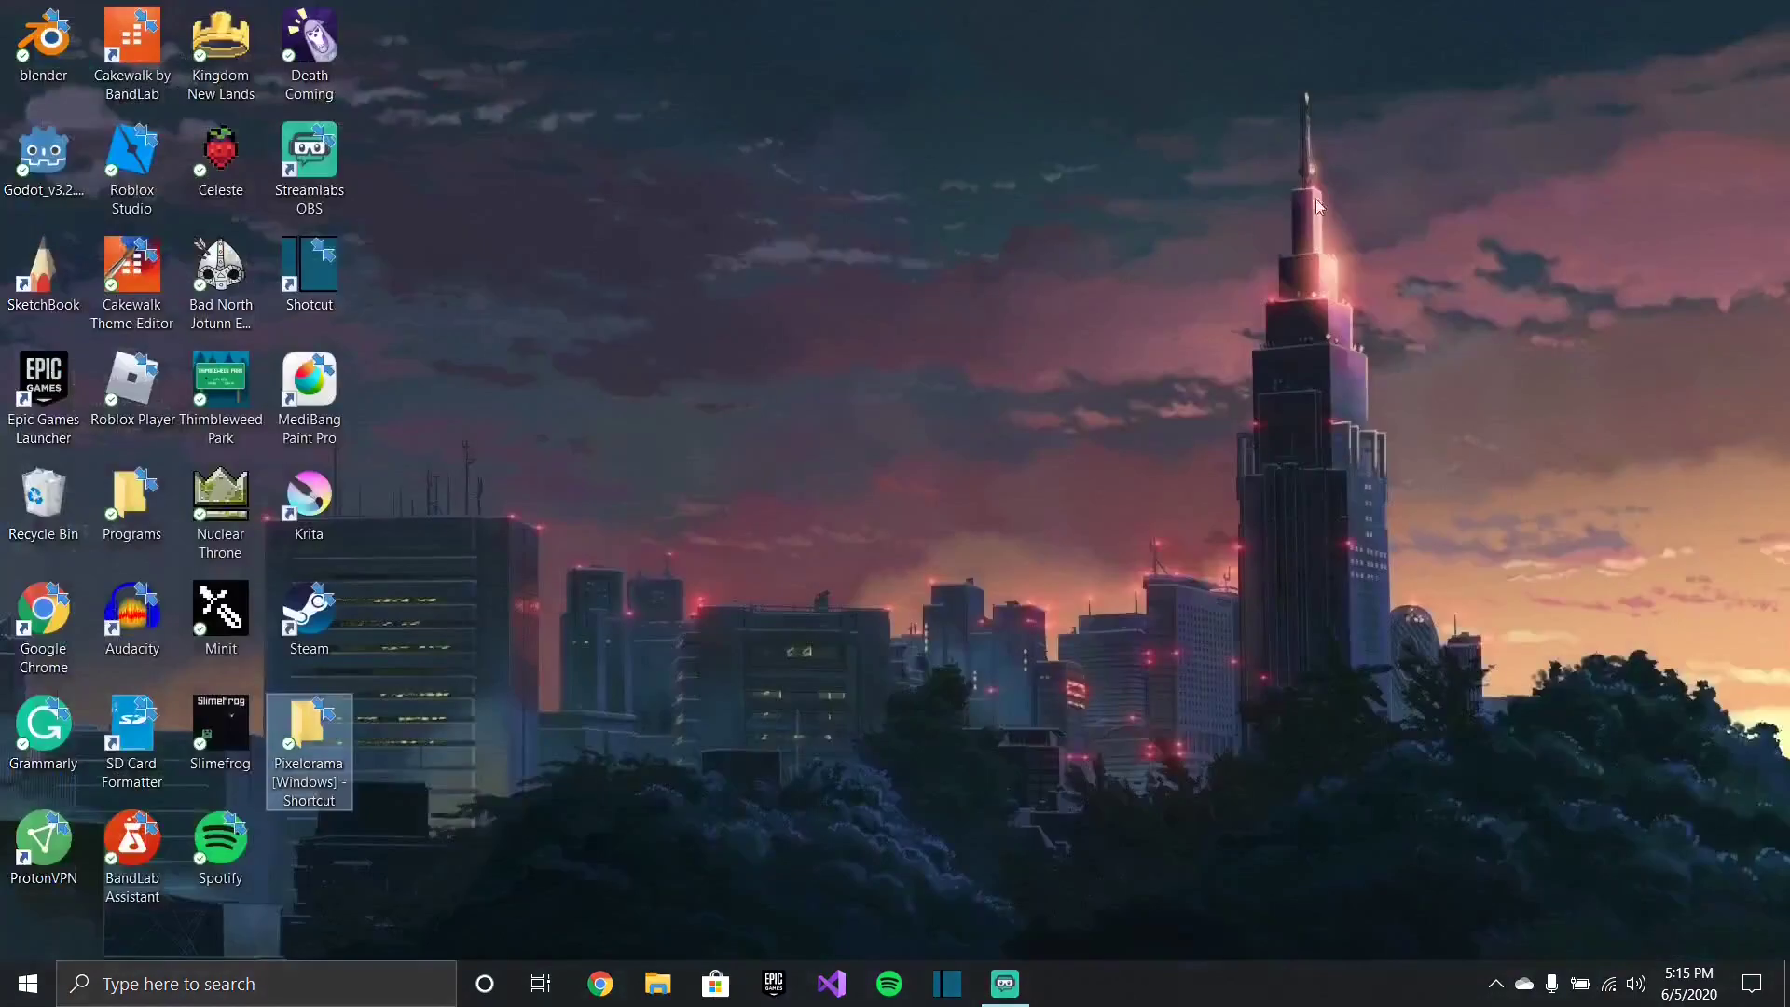
pyautogui.click(934, 401)
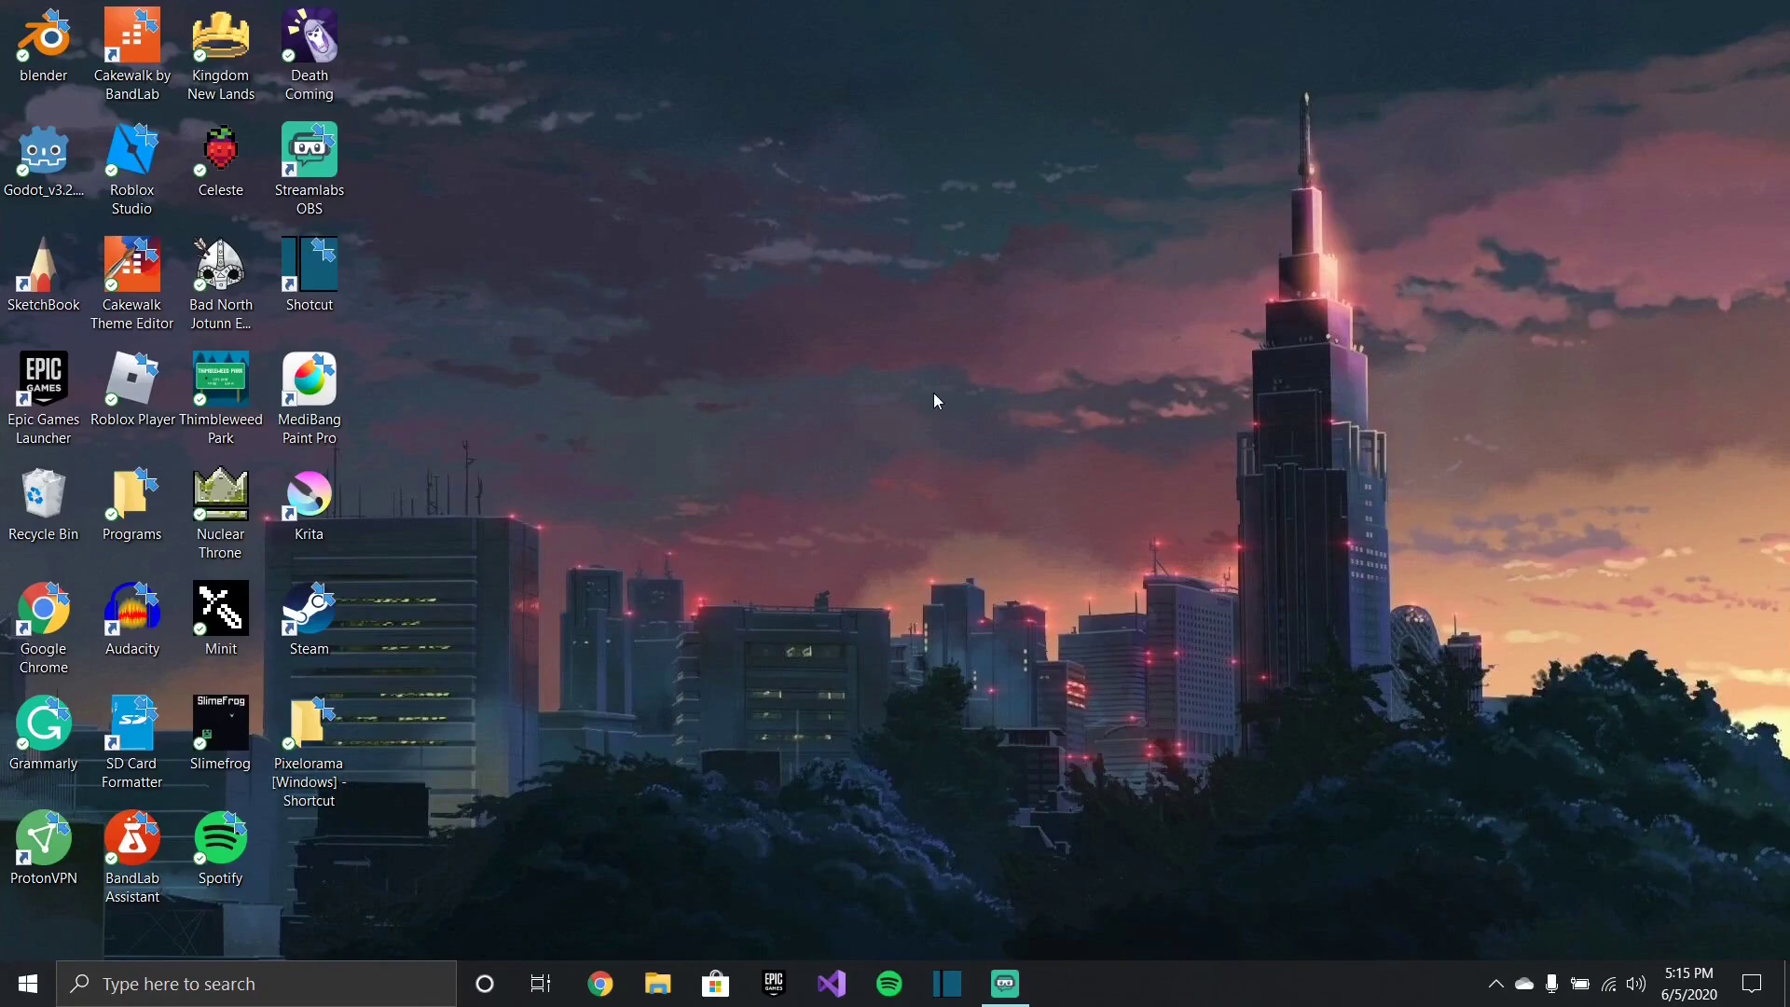